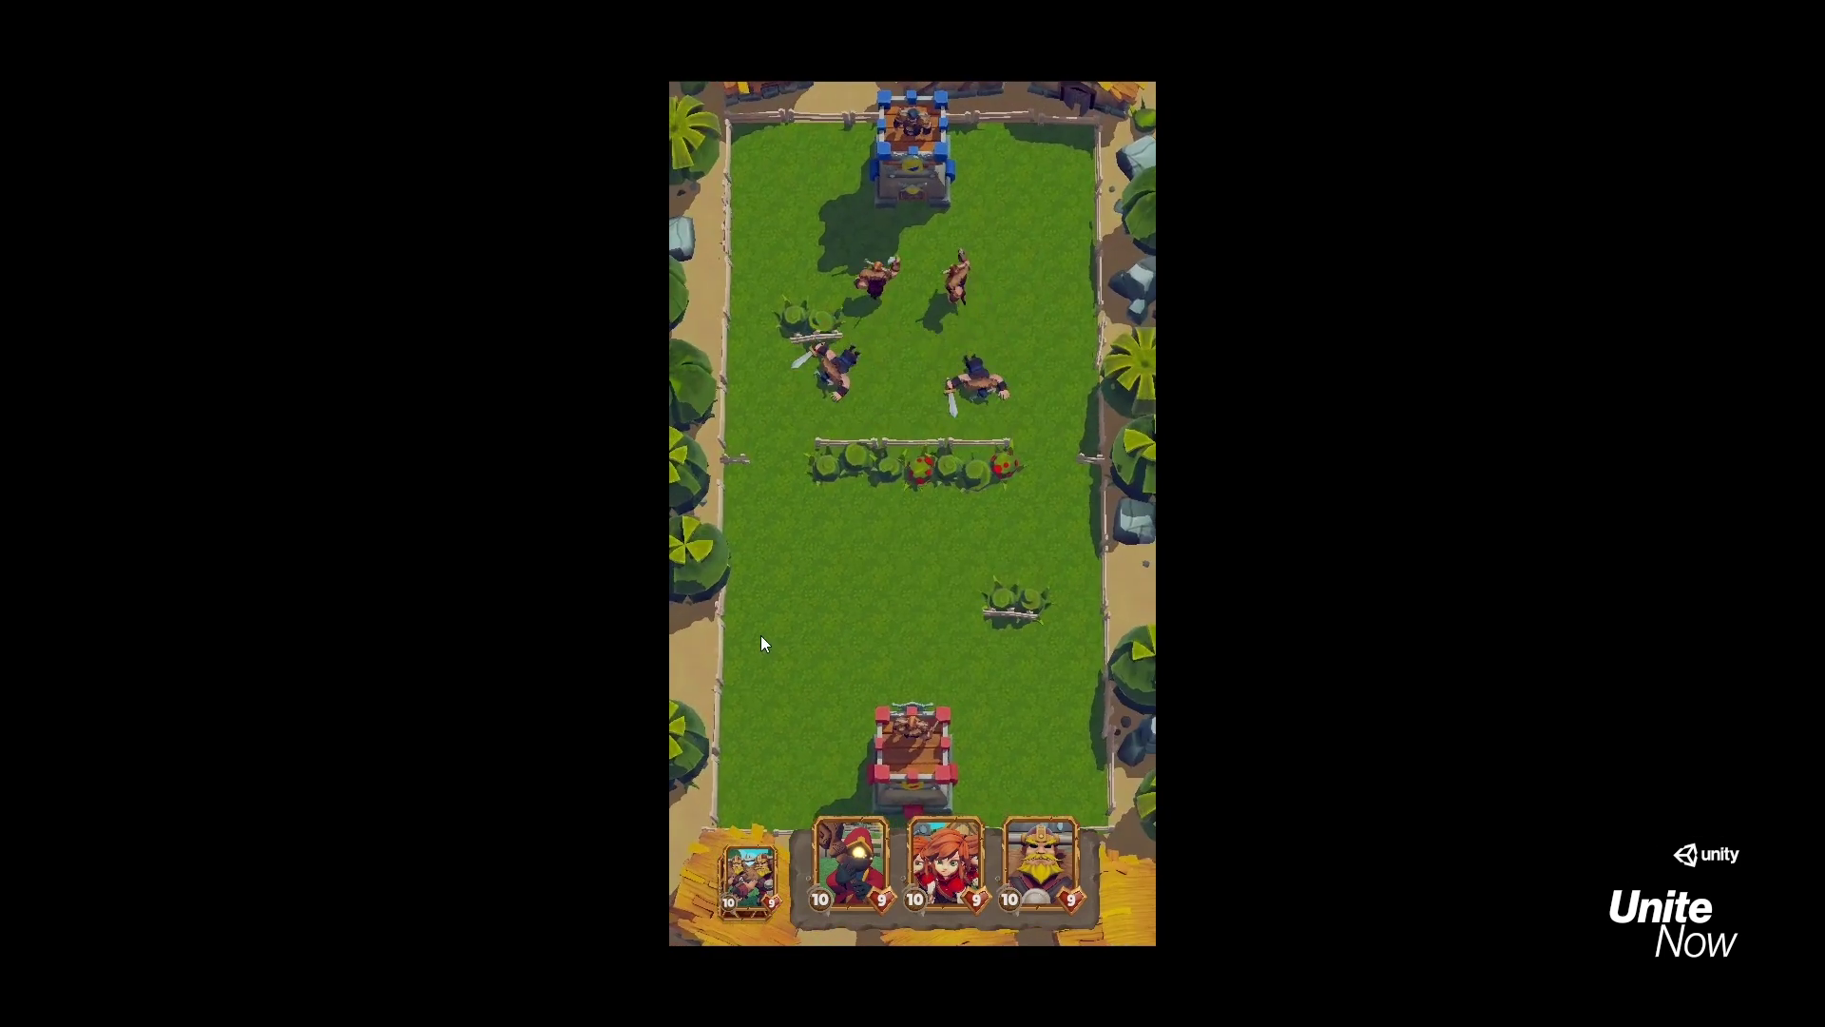
# Deploy the troop and viking cards onto the arena in the demo.
pyautogui.moveTo(924, 853); pyautogui.dragTo(833, 549)
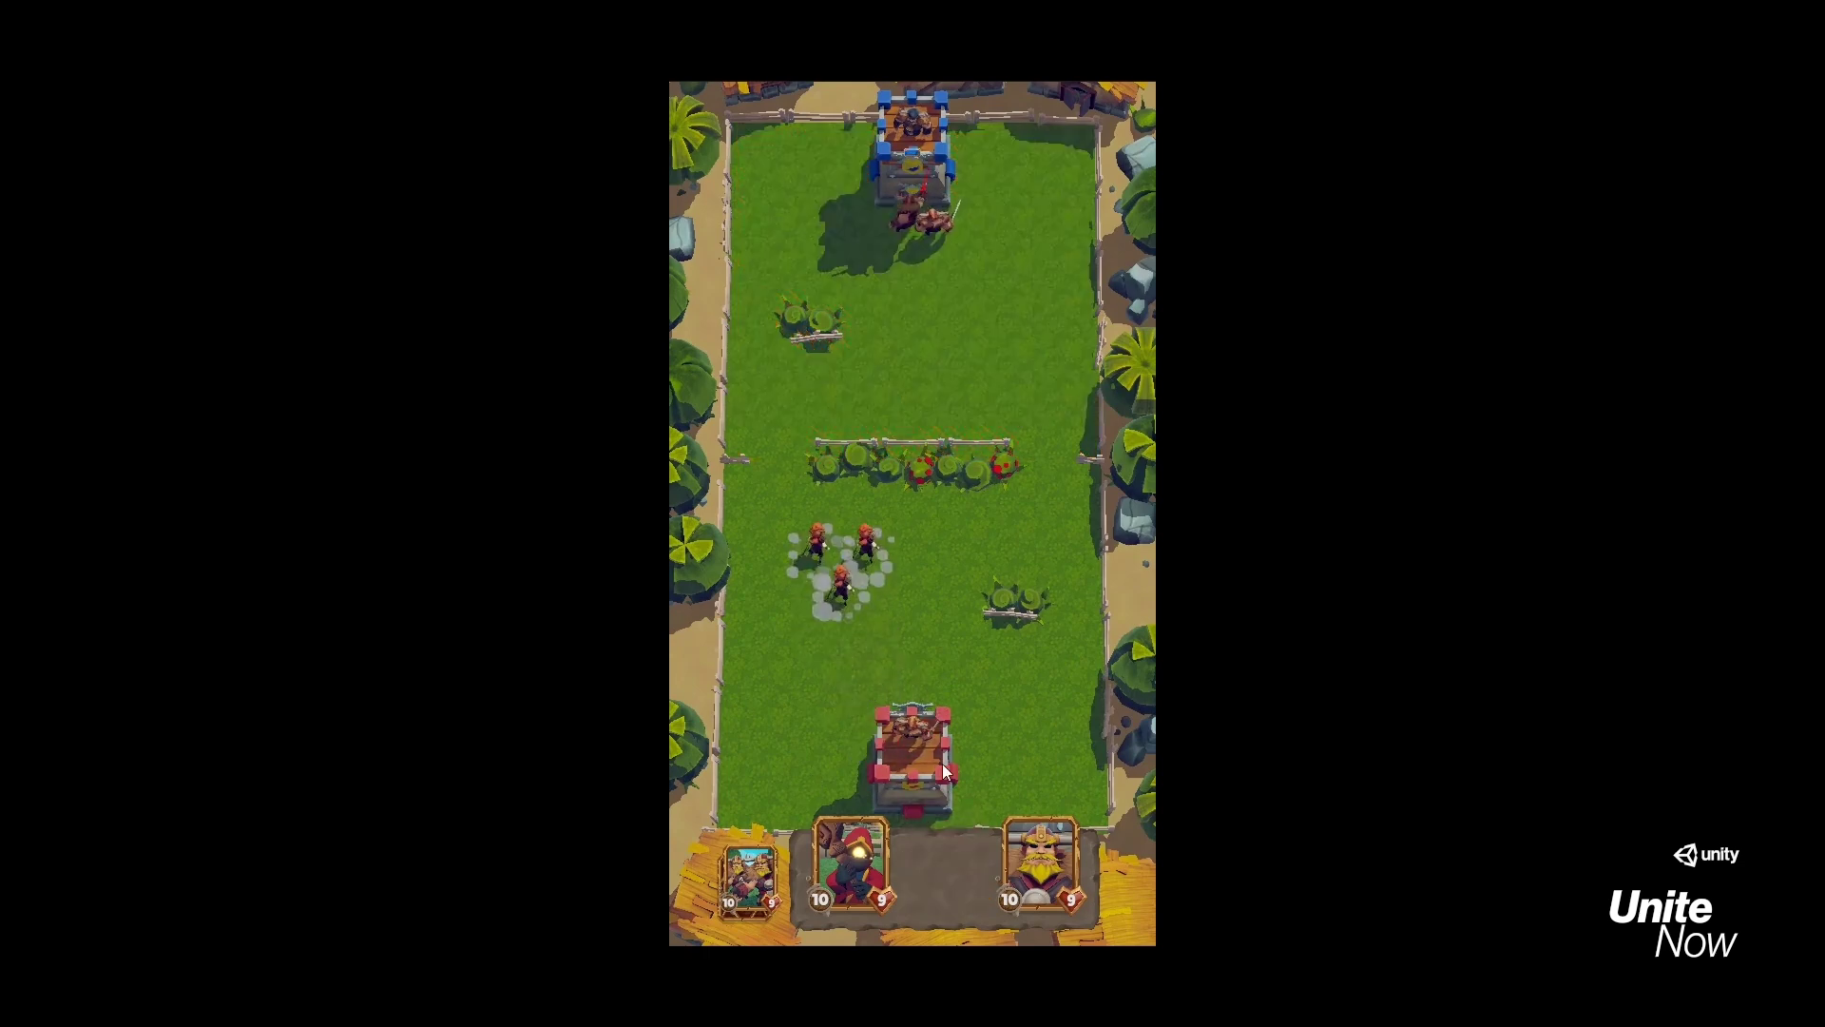
pyautogui.moveTo(1038, 863); pyautogui.dragTo(980, 559)
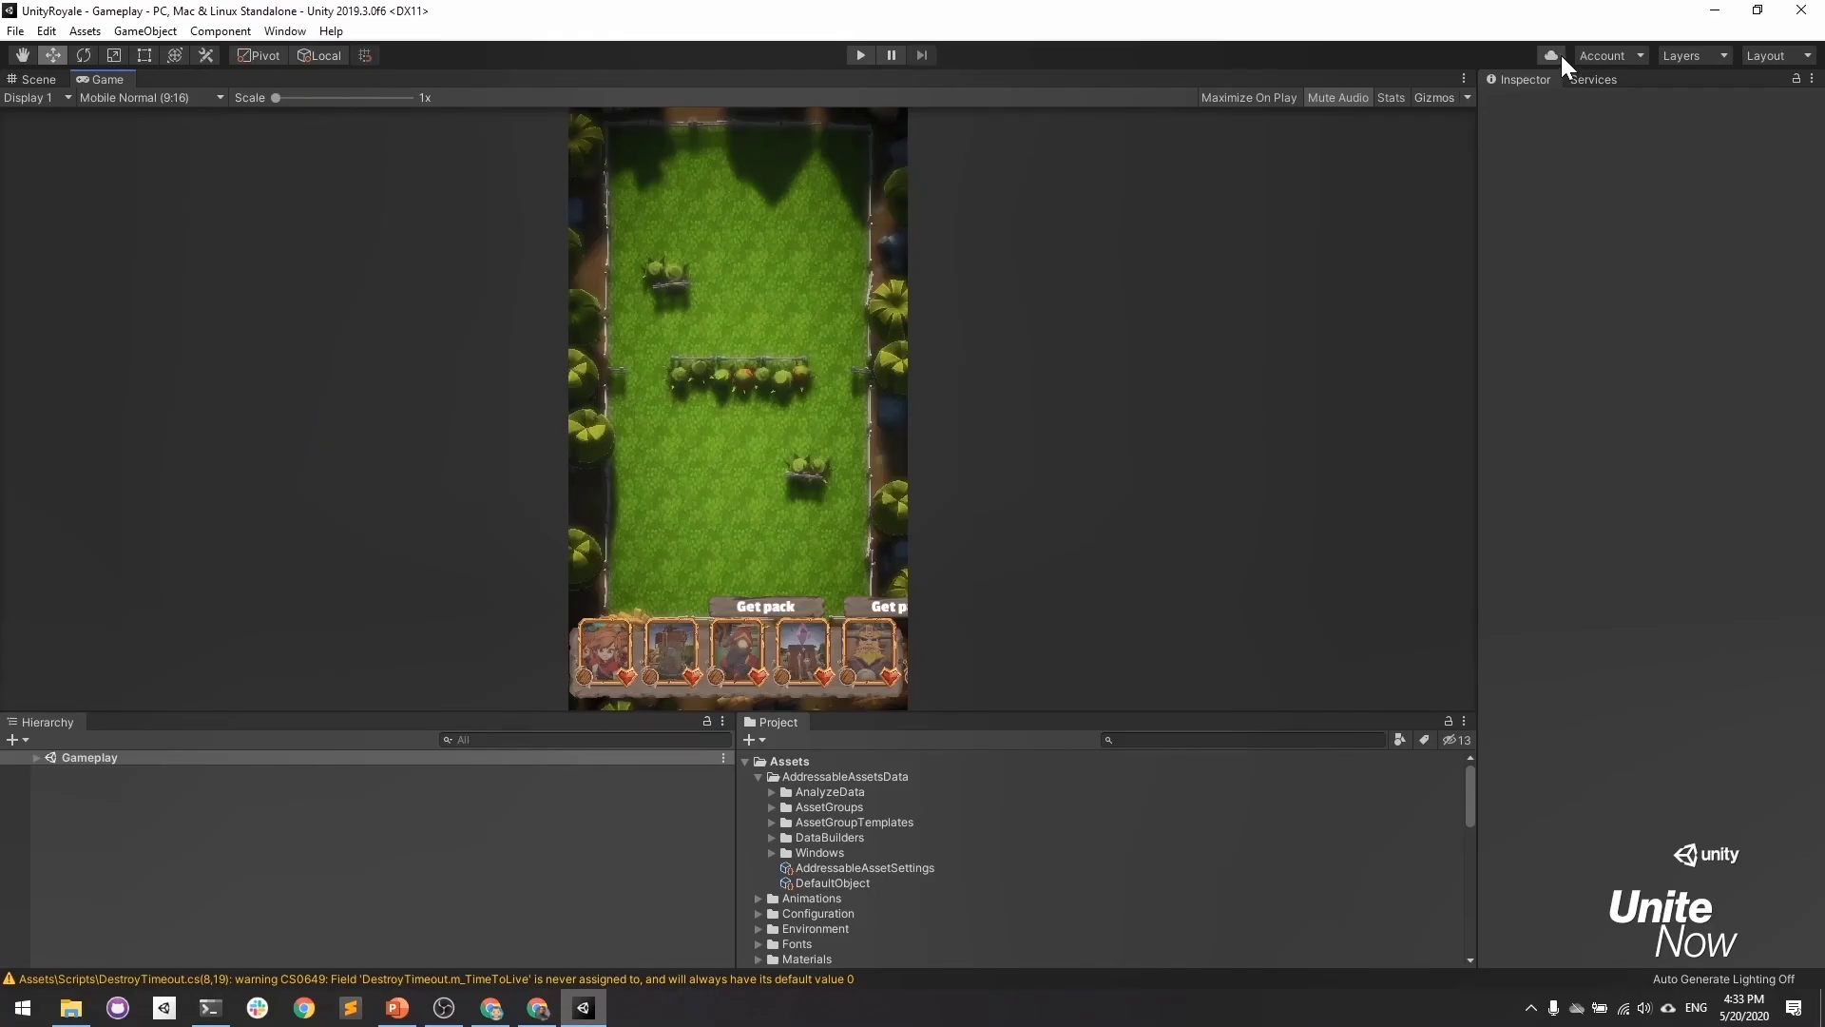
# Show the project's cloud Services and switch to its online dashboard.
pyautogui.click(1560, 56)
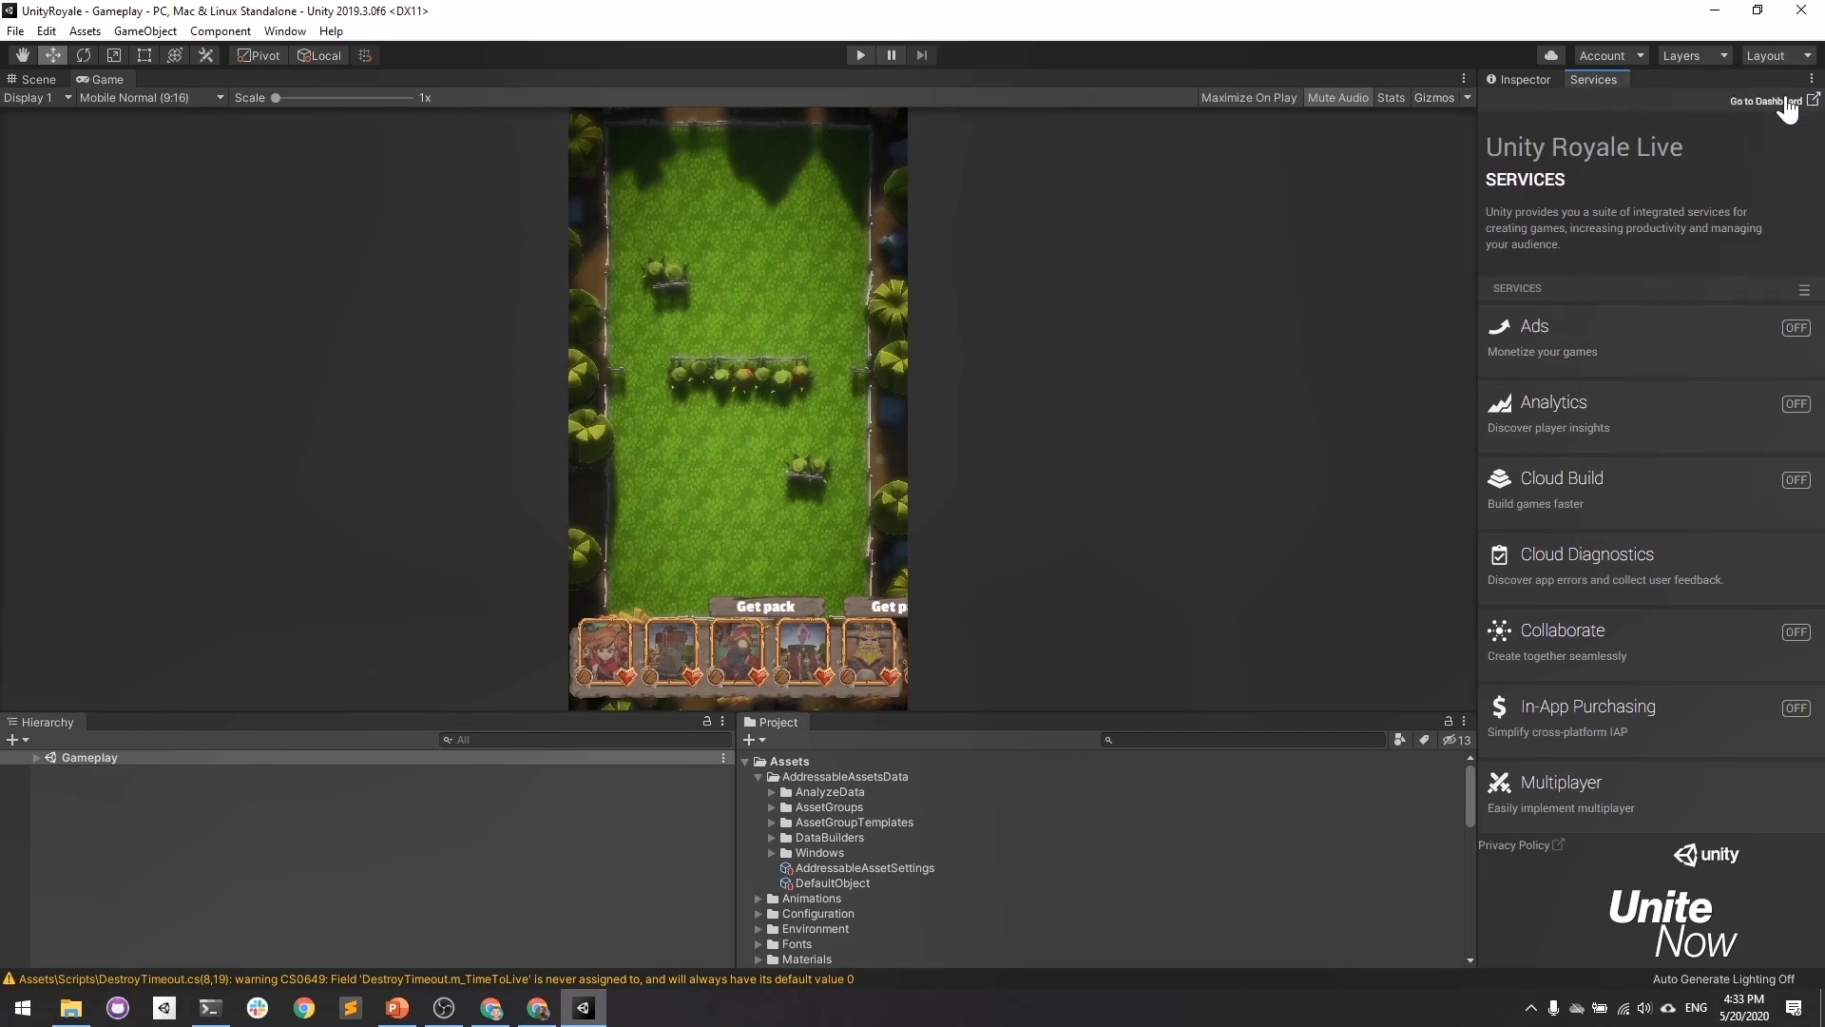
pyautogui.hotkey('alt', 'Tab')
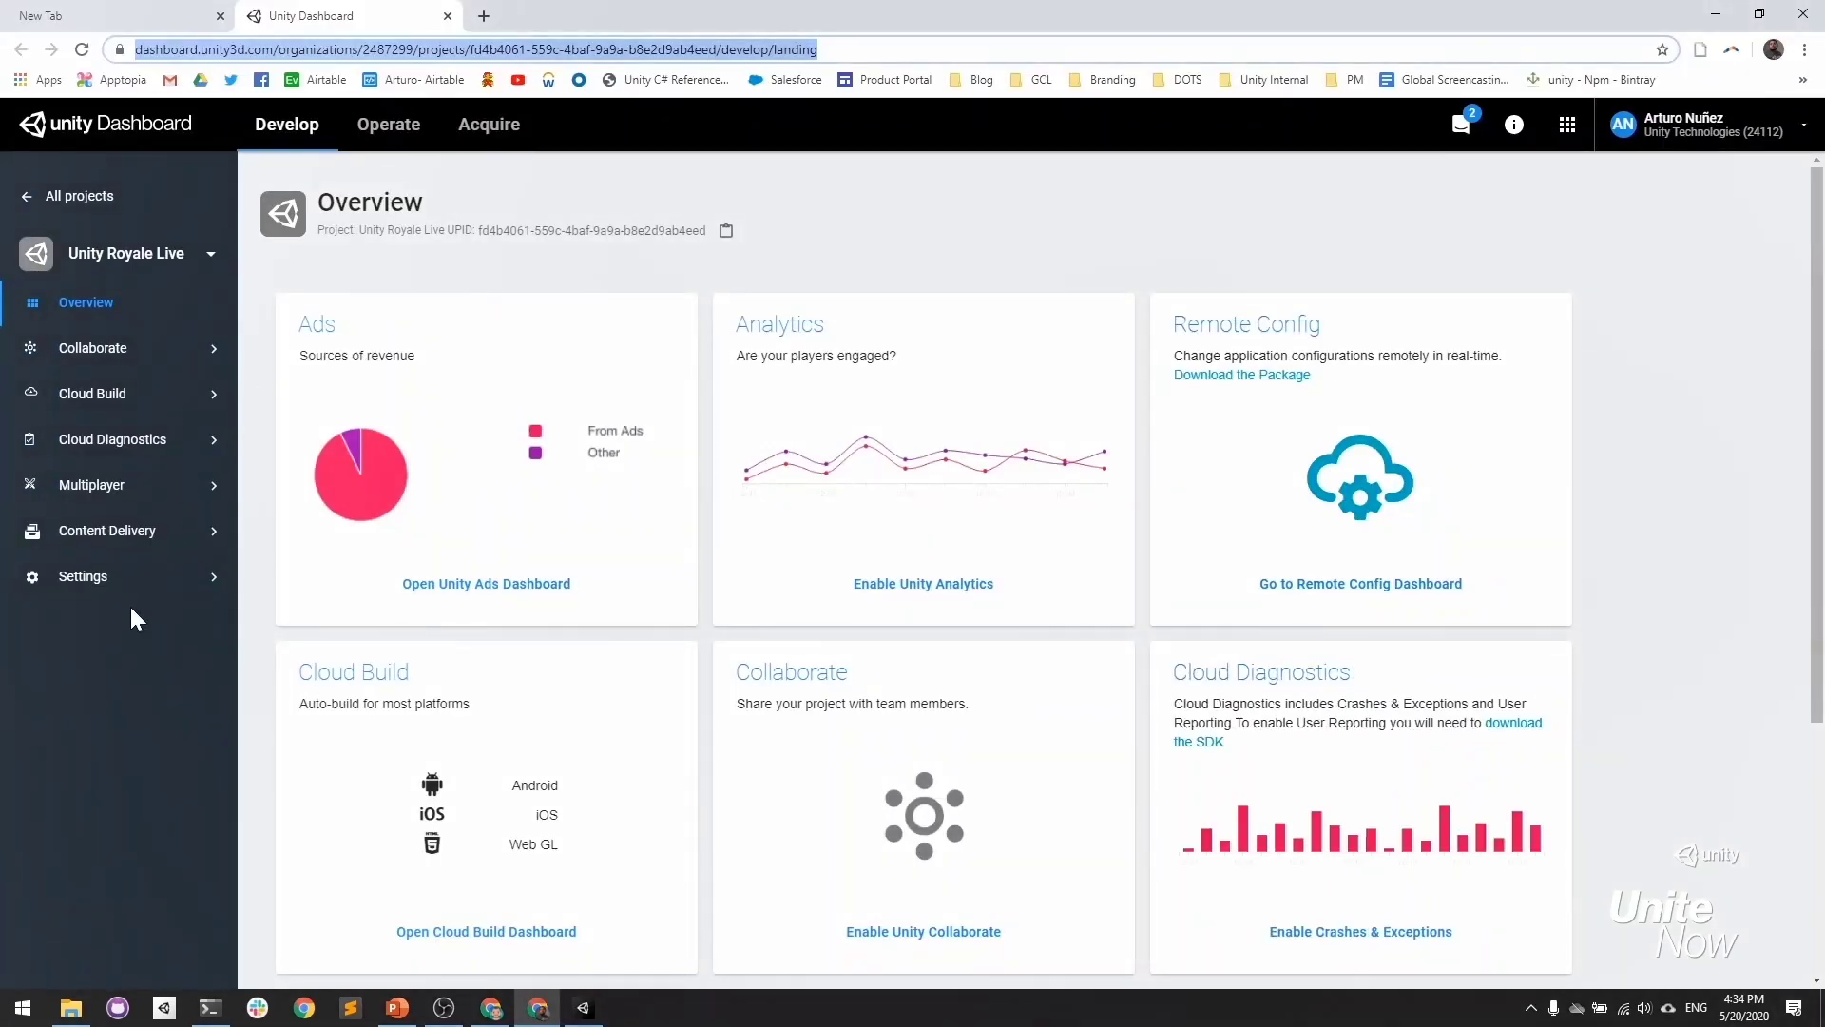
# Under Content Delivery, download the Windows release of the CLI and open the API Key page.
pyautogui.click(211, 535)
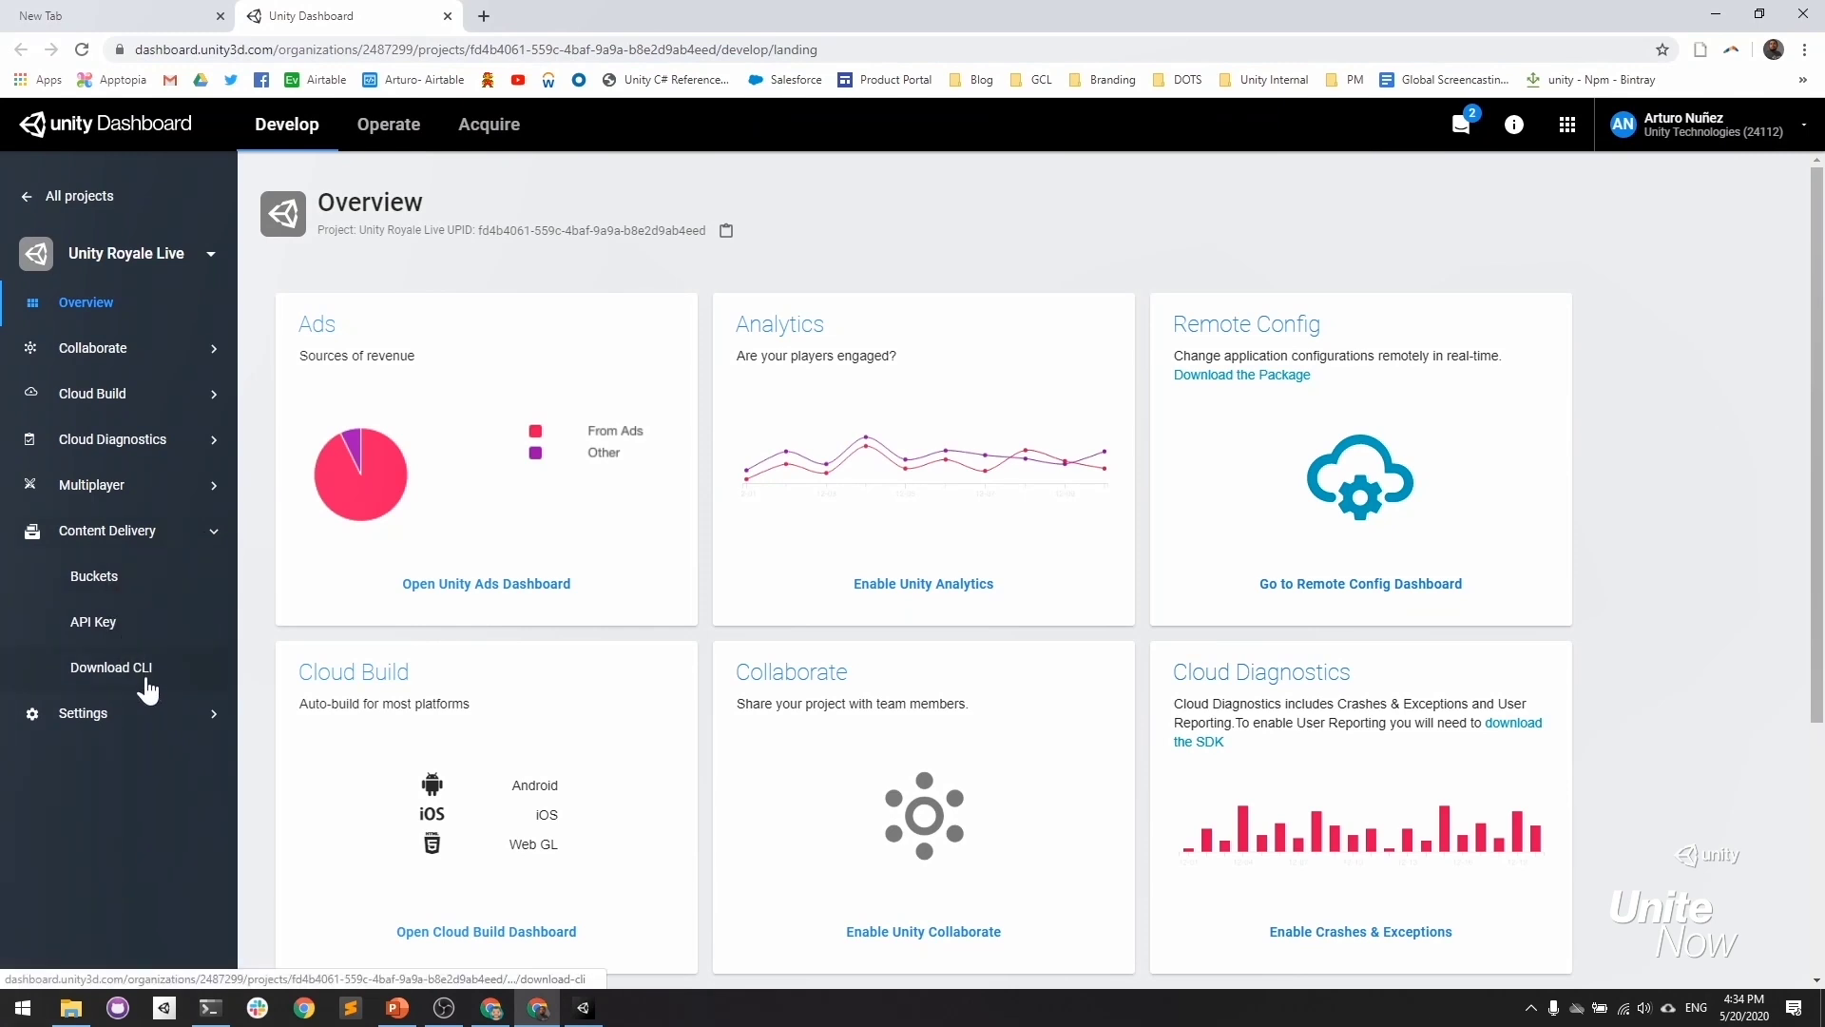
pyautogui.click(112, 667)
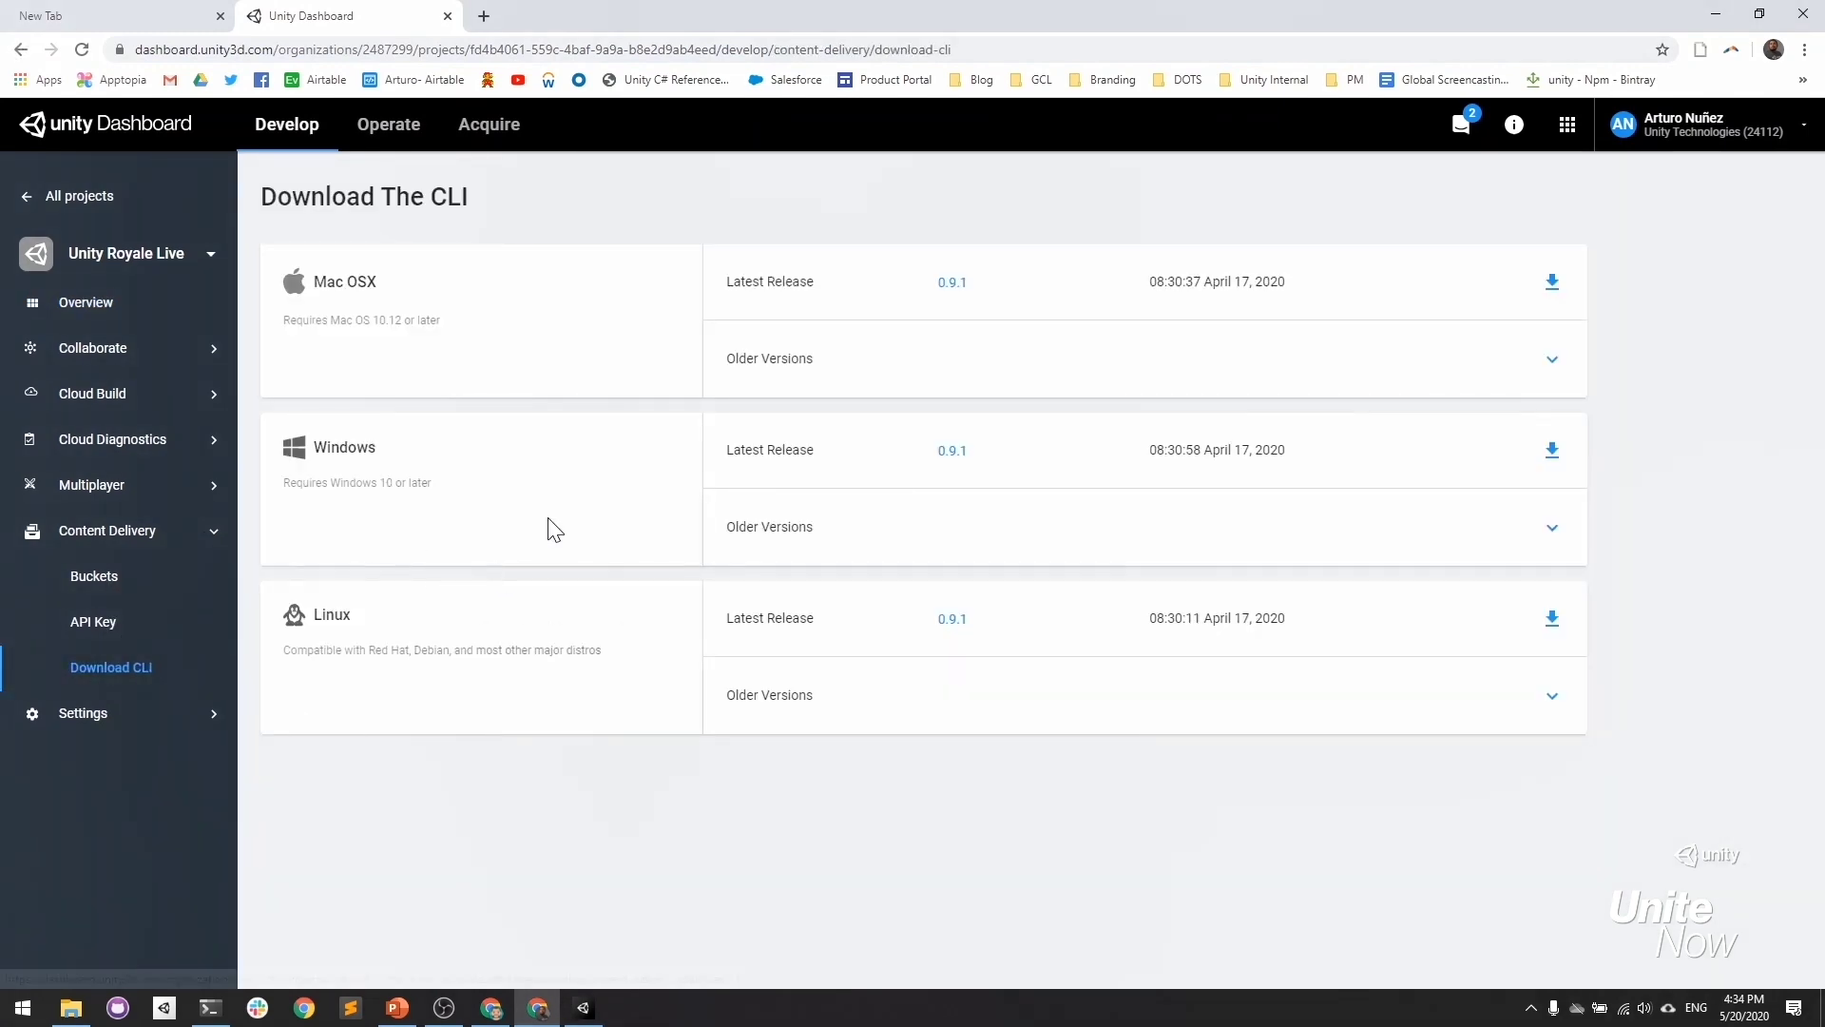
pyautogui.click(1551, 451)
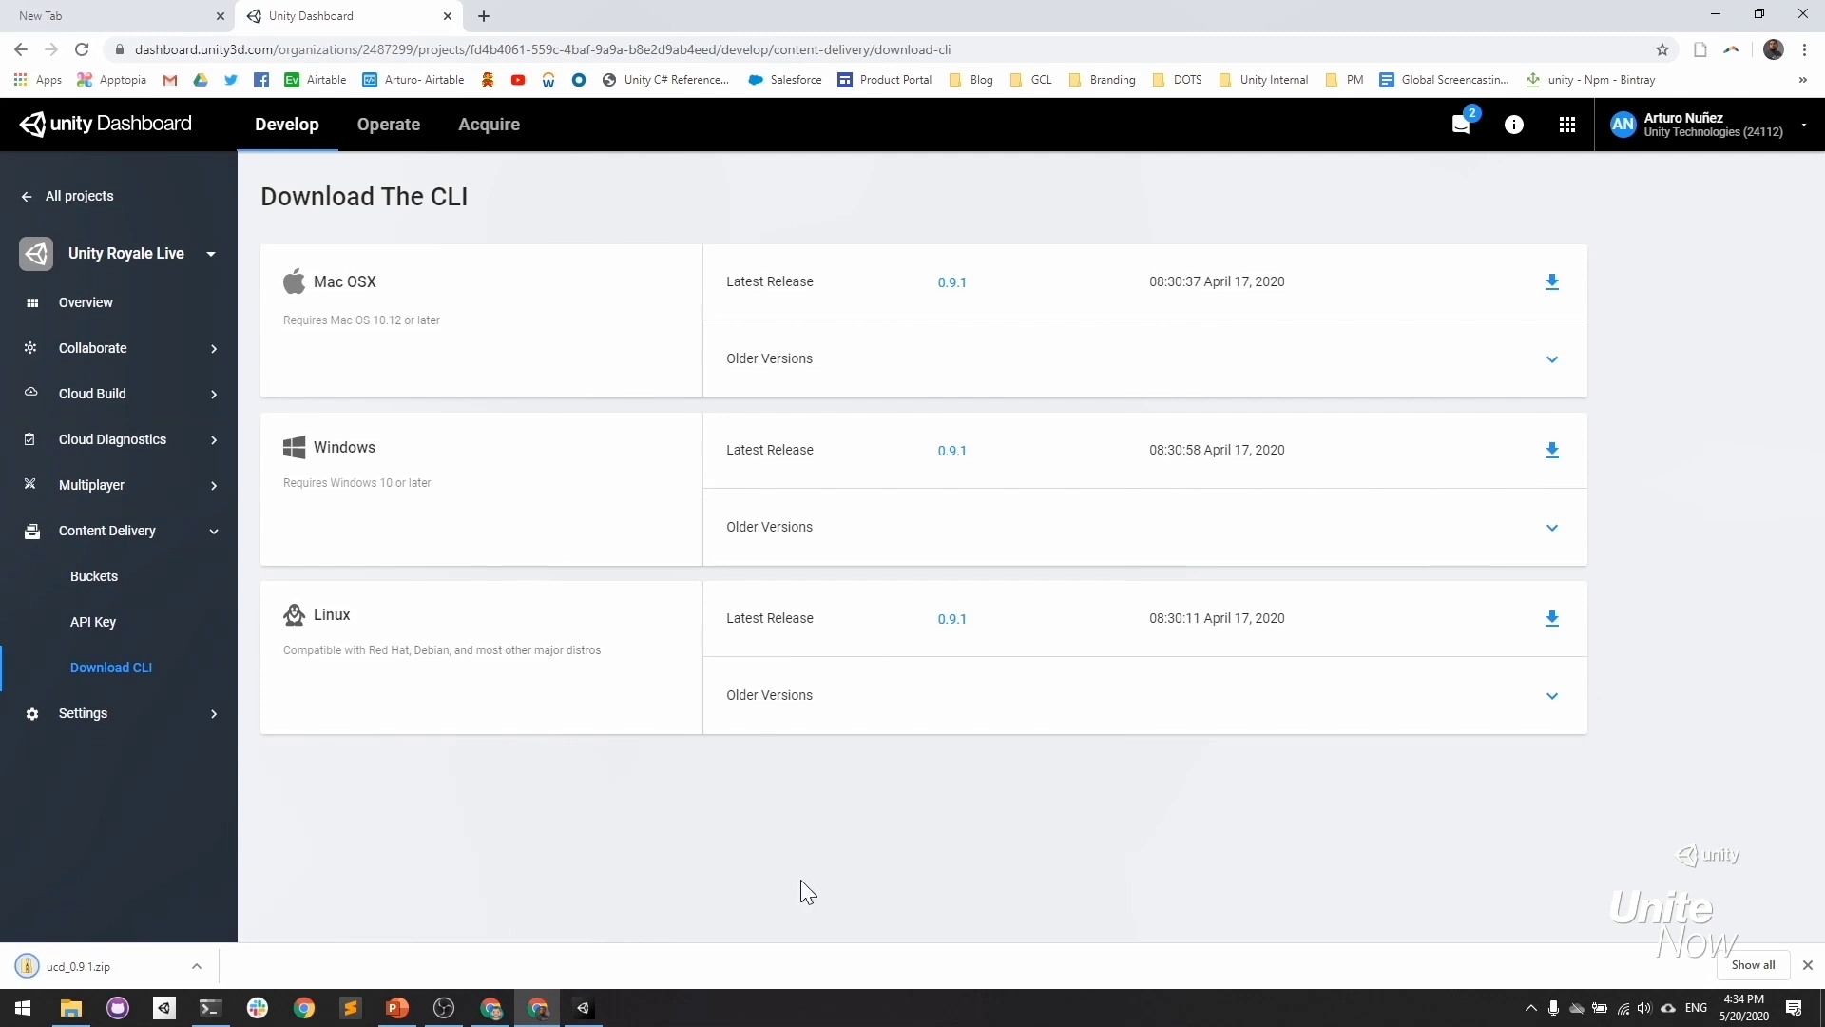
pyautogui.click(1806, 966)
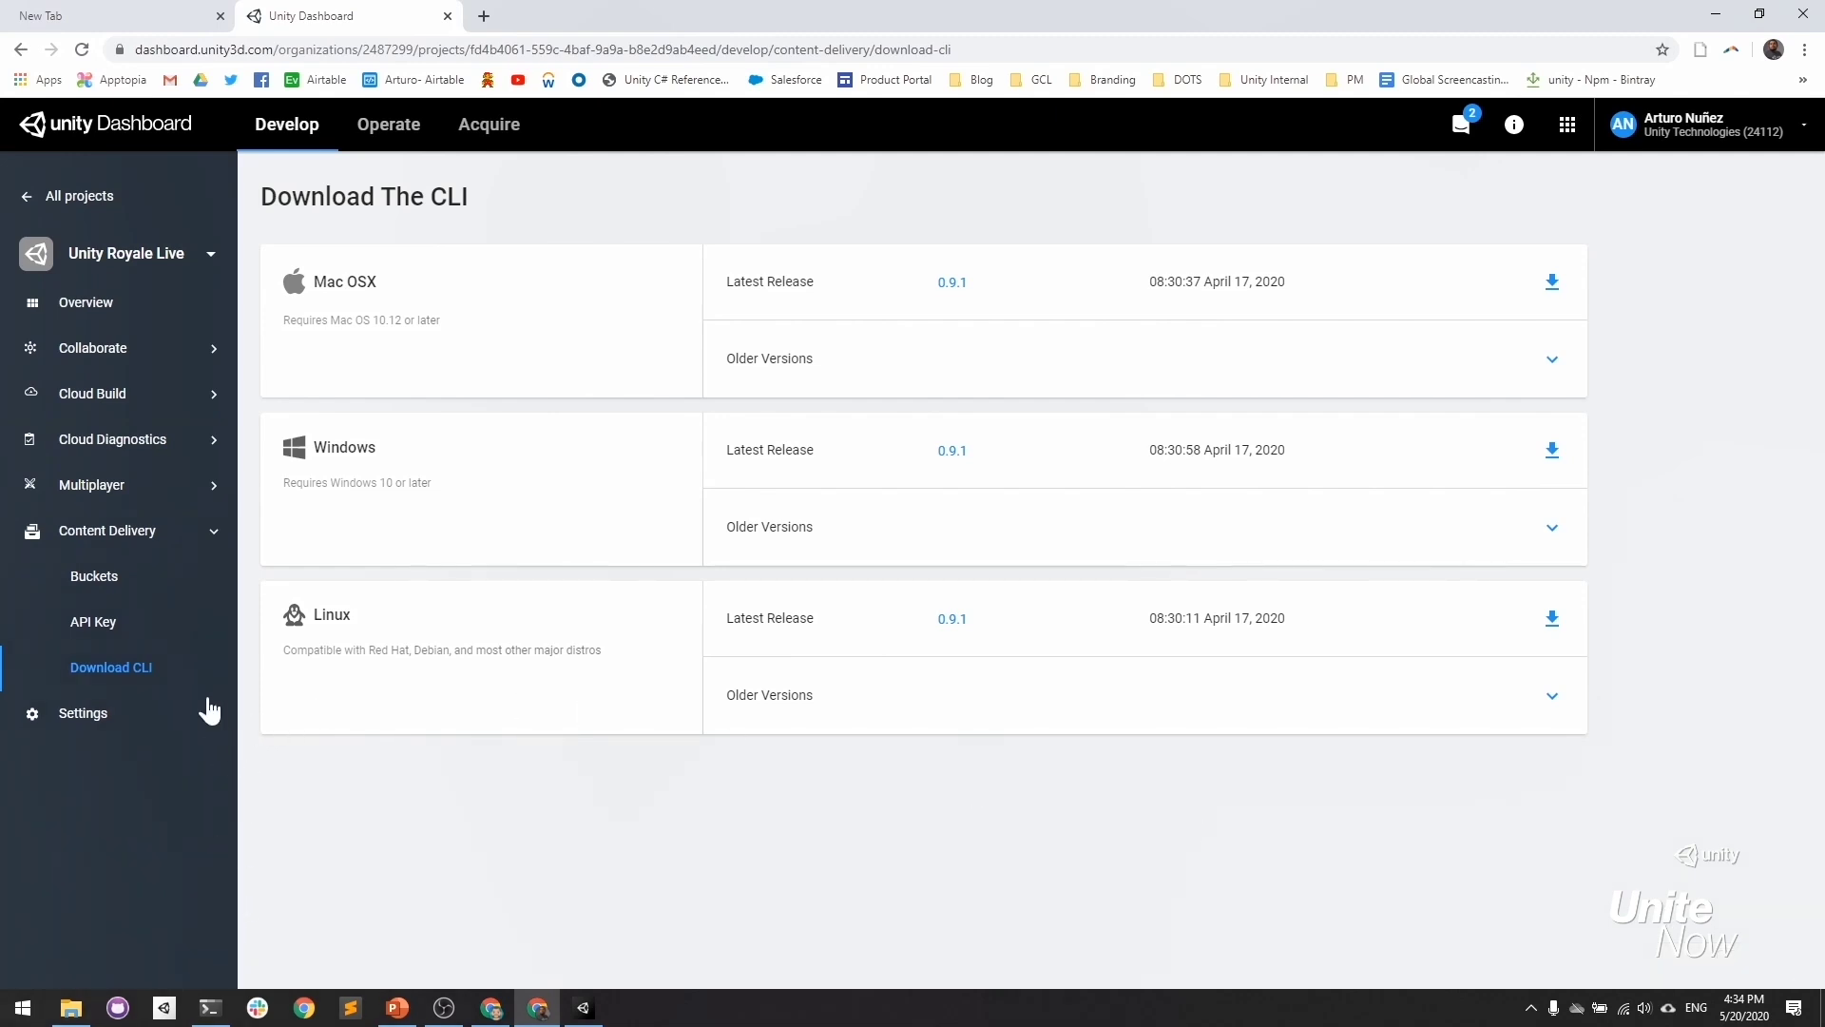
pyautogui.click(135, 628)
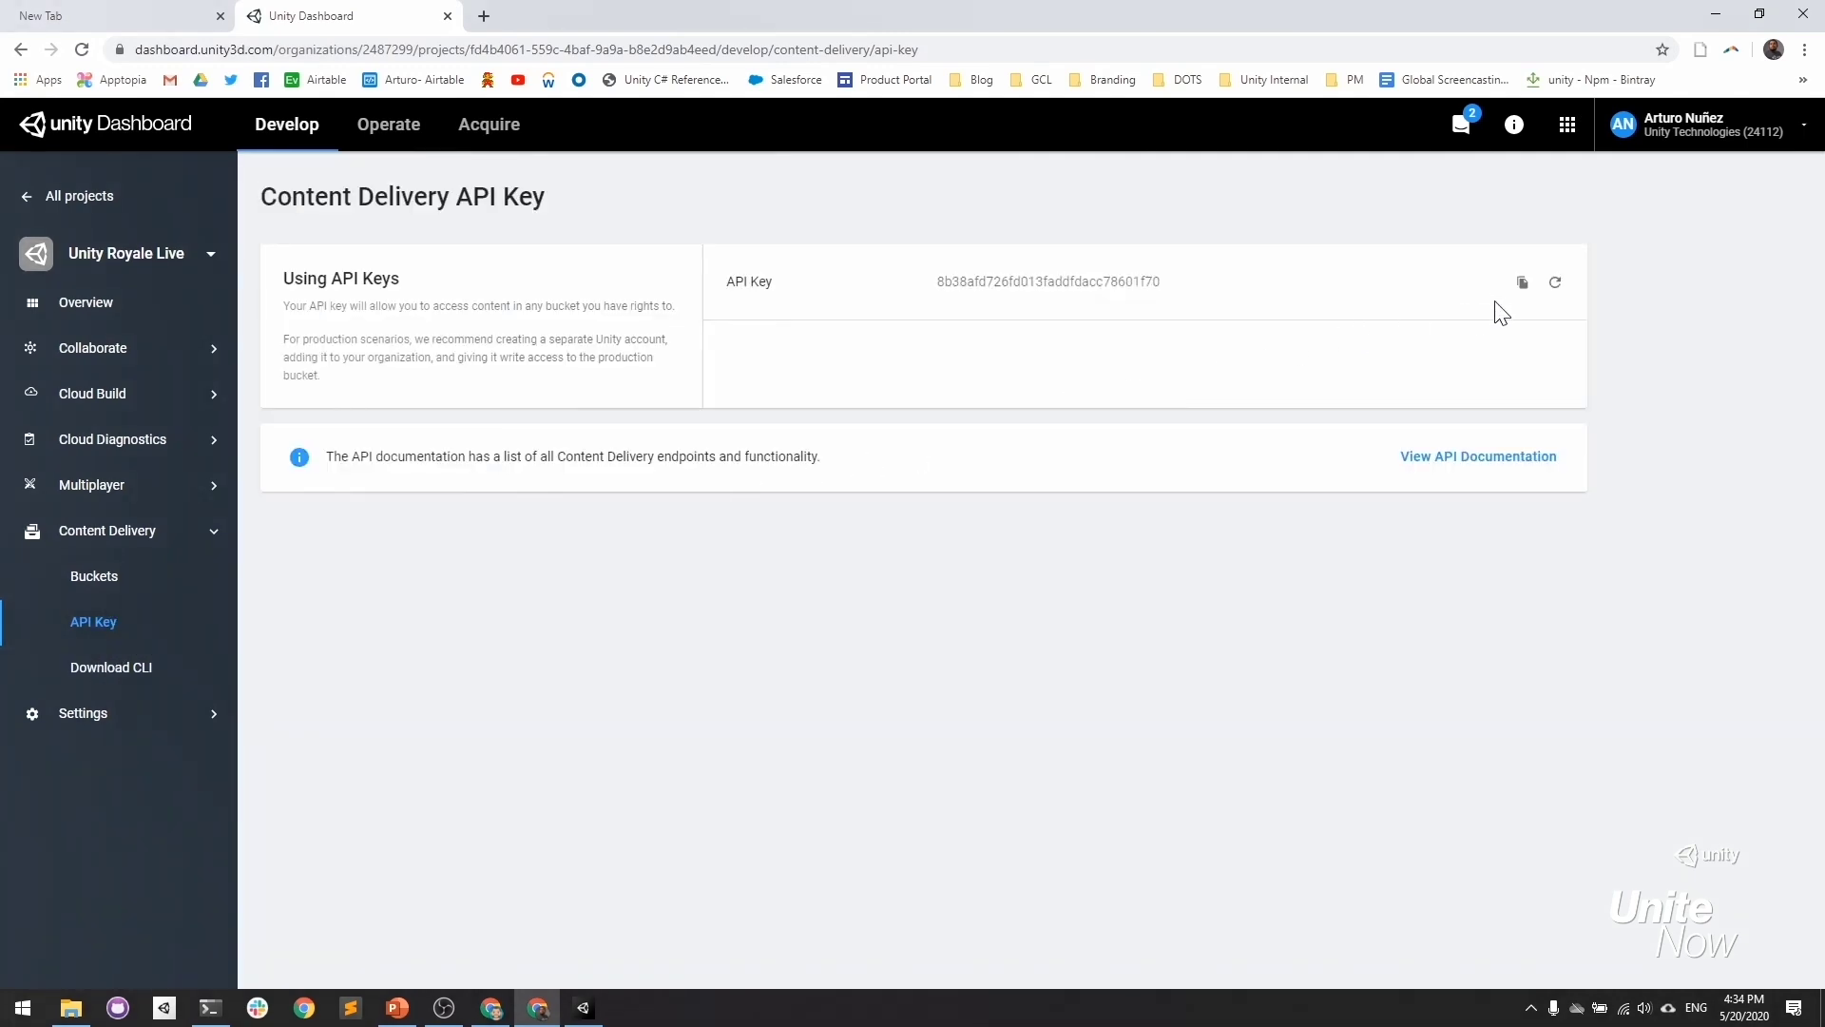
# Copy the Content Delivery API key and bring the PowerShell window forward.
pyautogui.click(1522, 280)
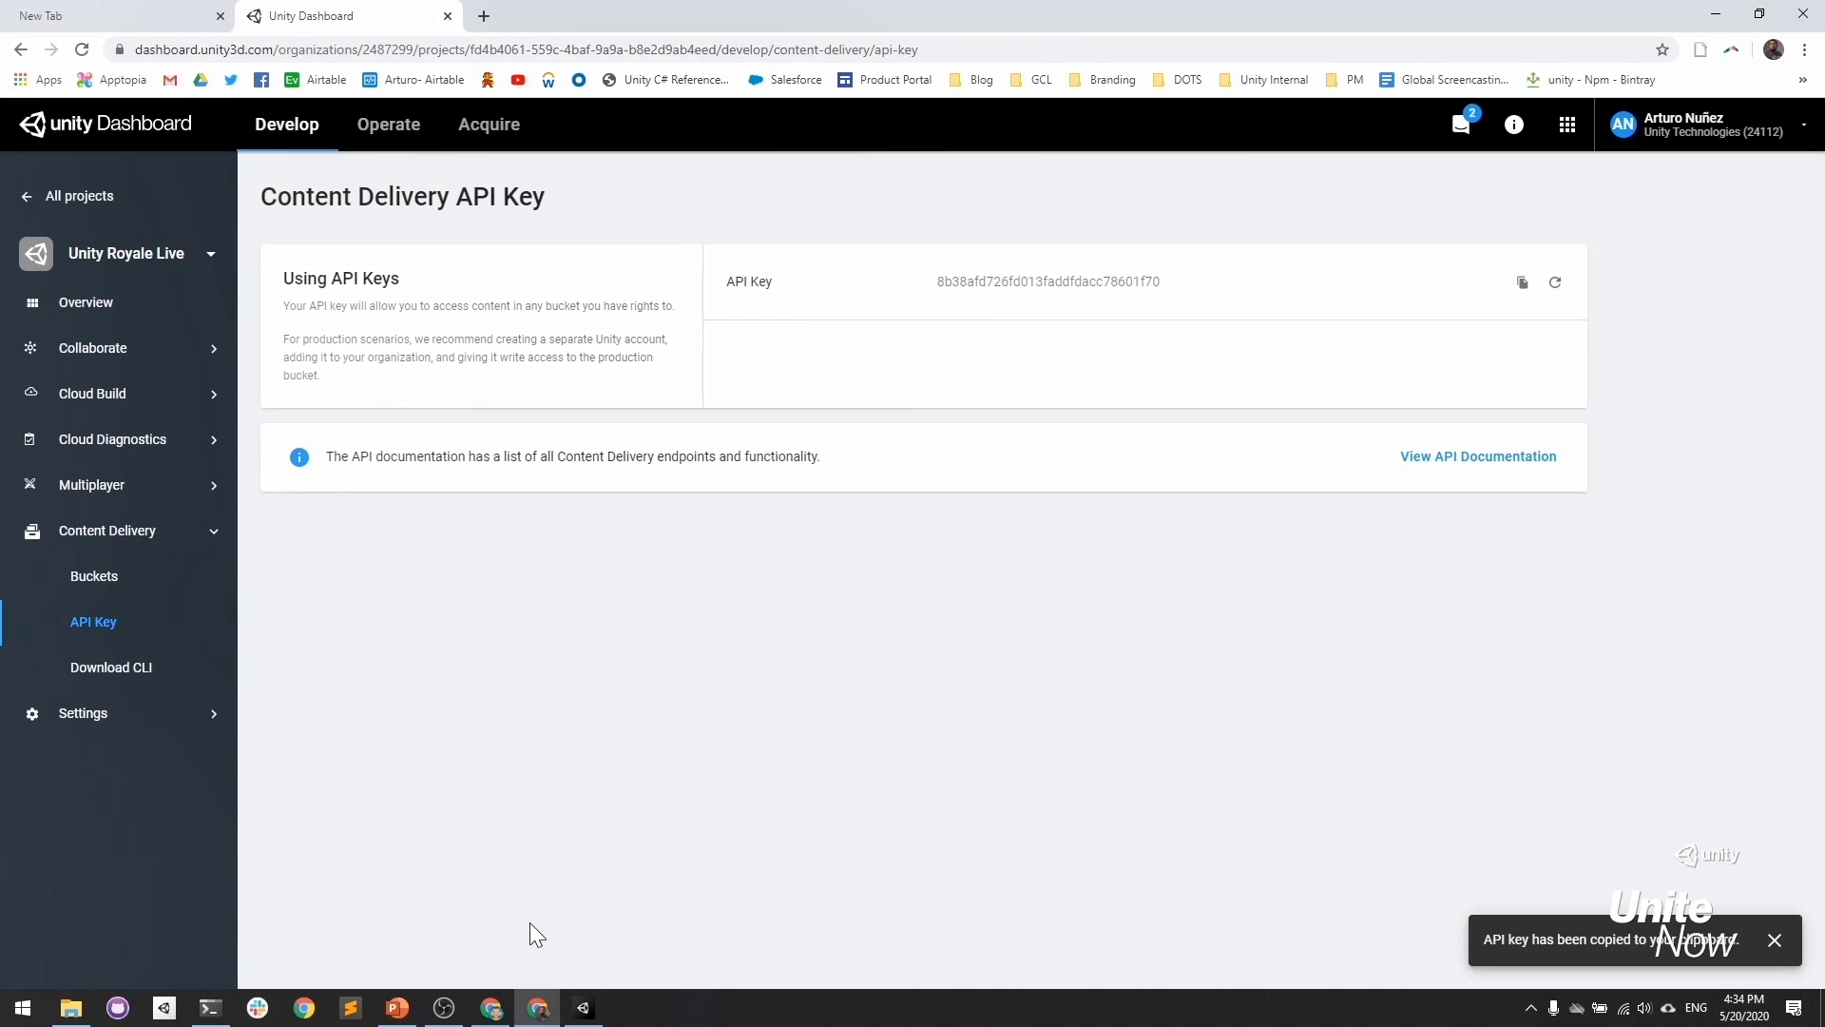
pyautogui.click(209, 1009)
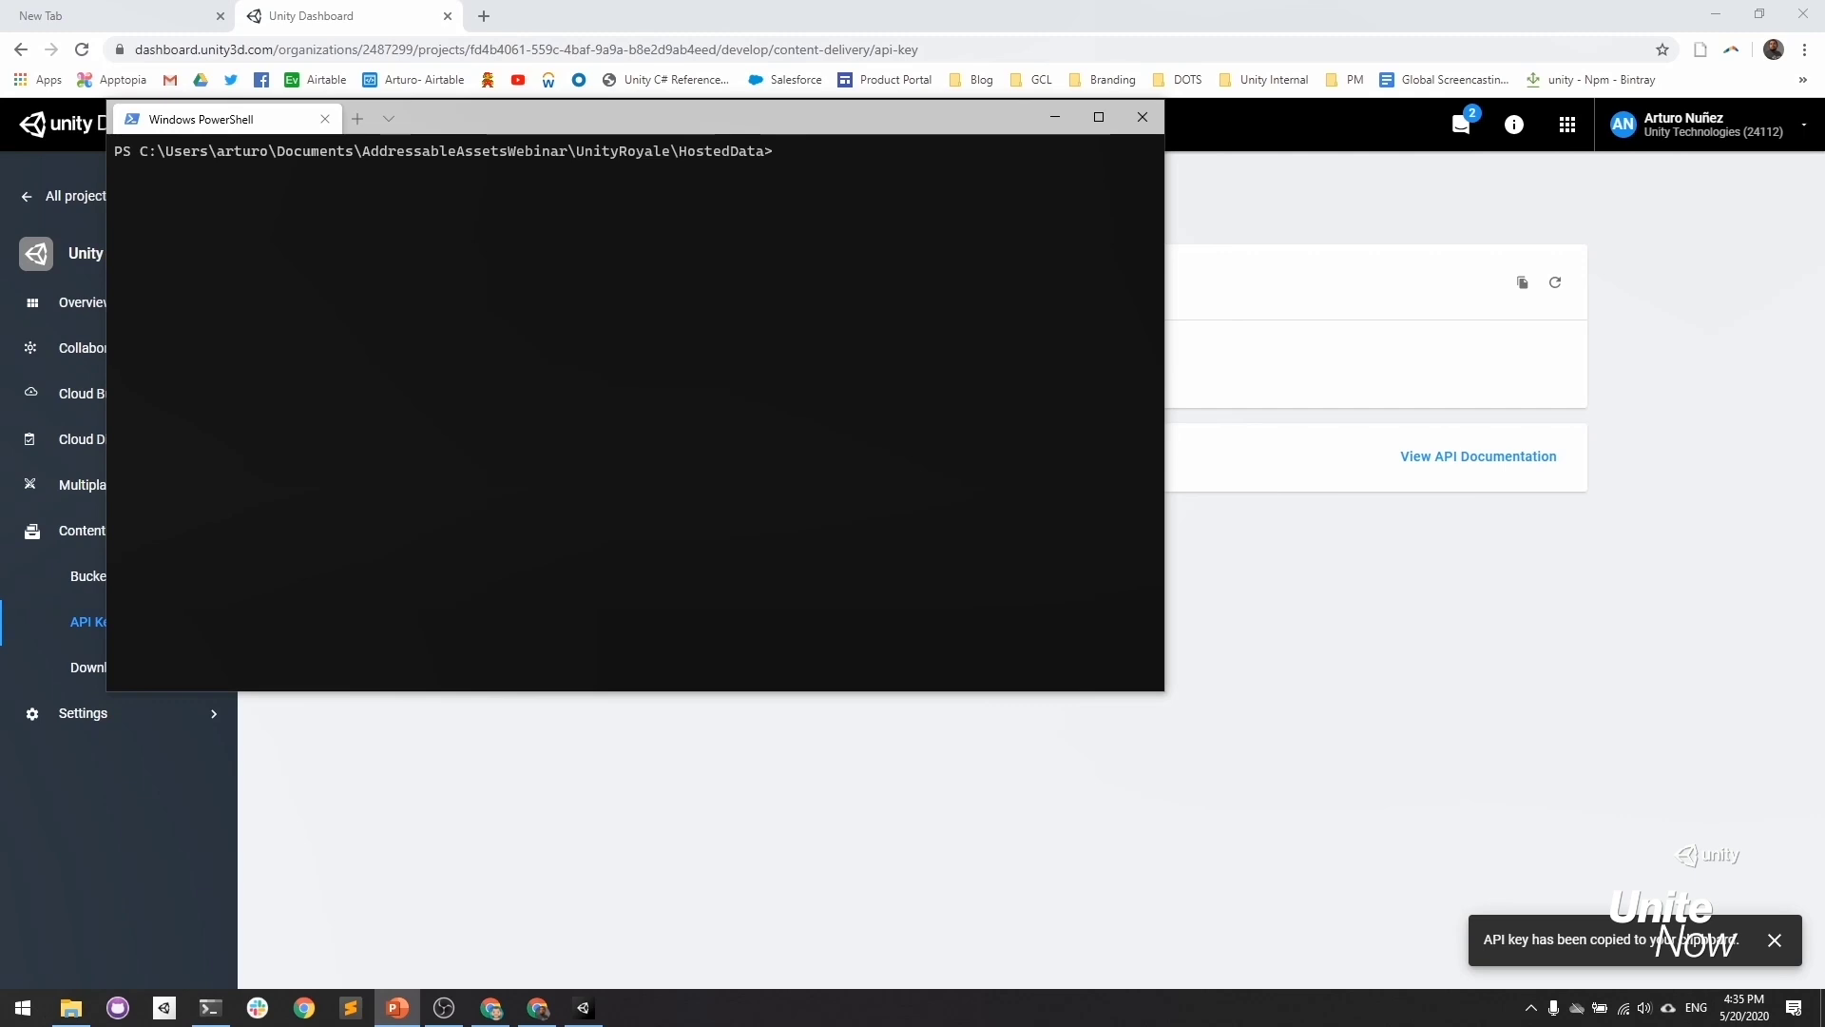
# Run 'ucd auth login' with the pasted API key, then return to the browser dashboard.
pyautogui.click(362, 246)
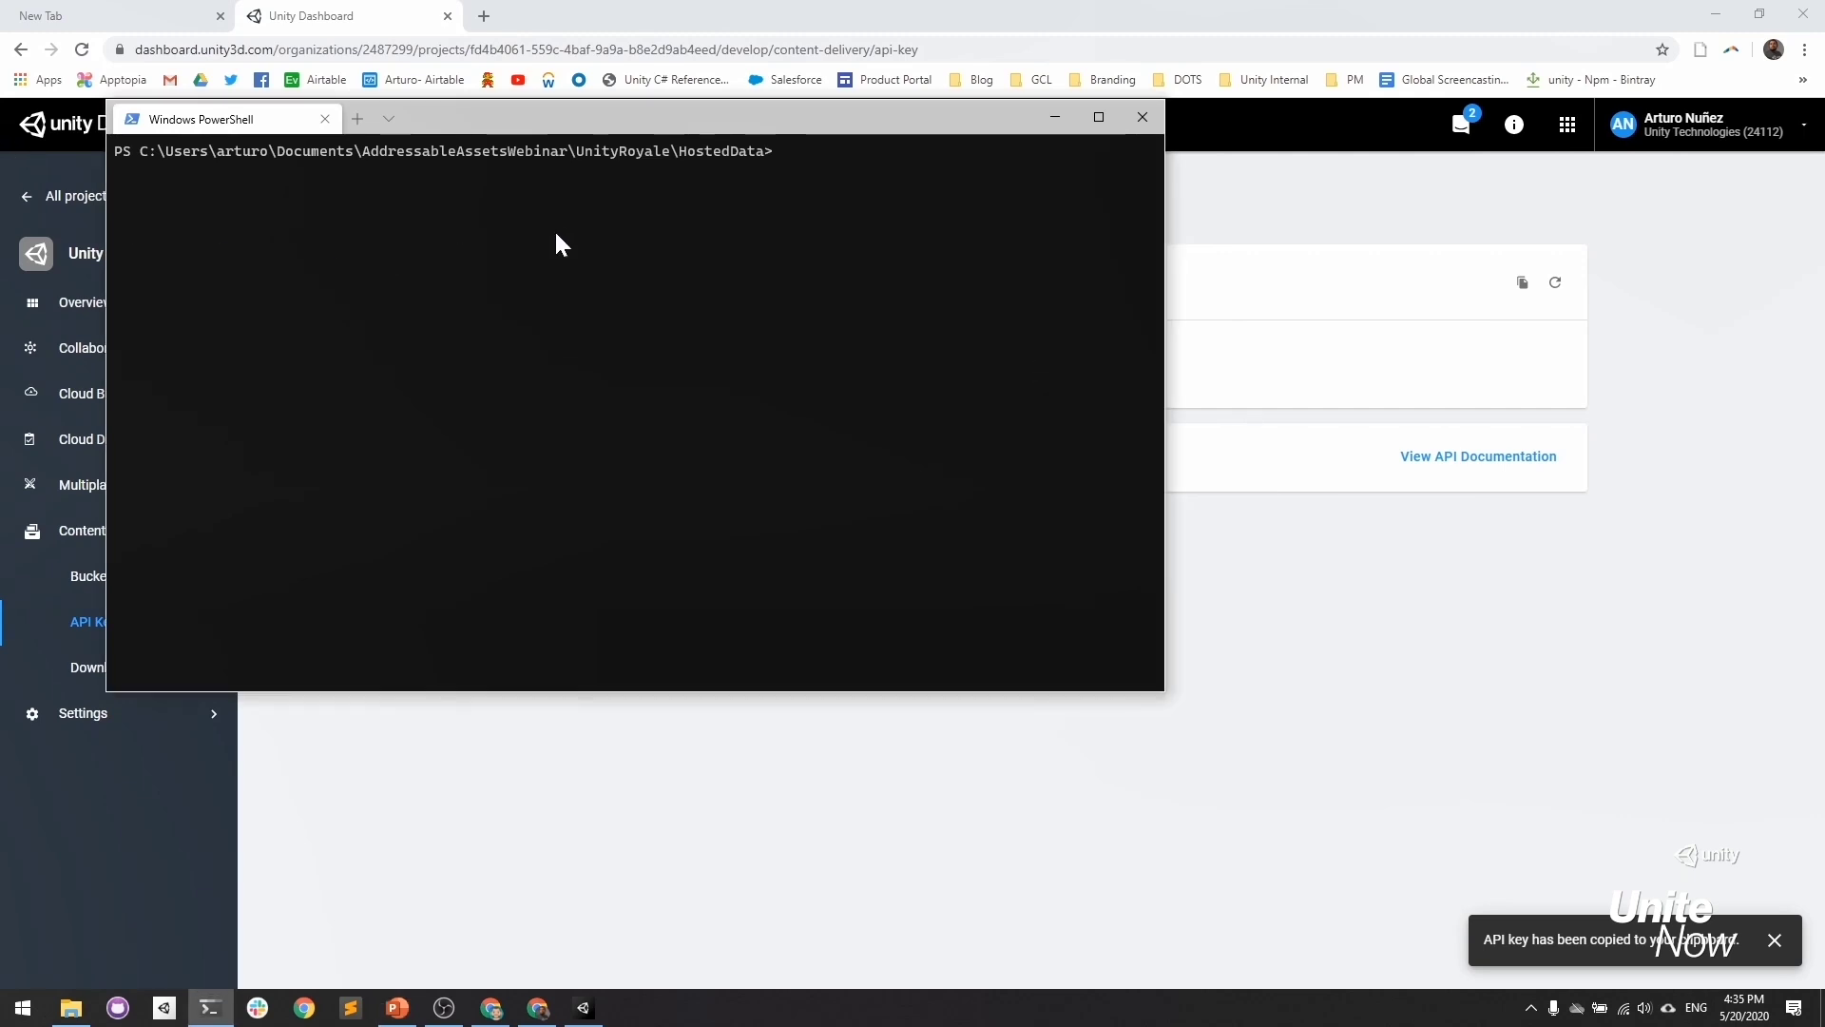
pyautogui.write('ucd')
pyautogui.write(' aut')
pyautogui.write('h login')
pyautogui.hotkey('ctrl', 'v')
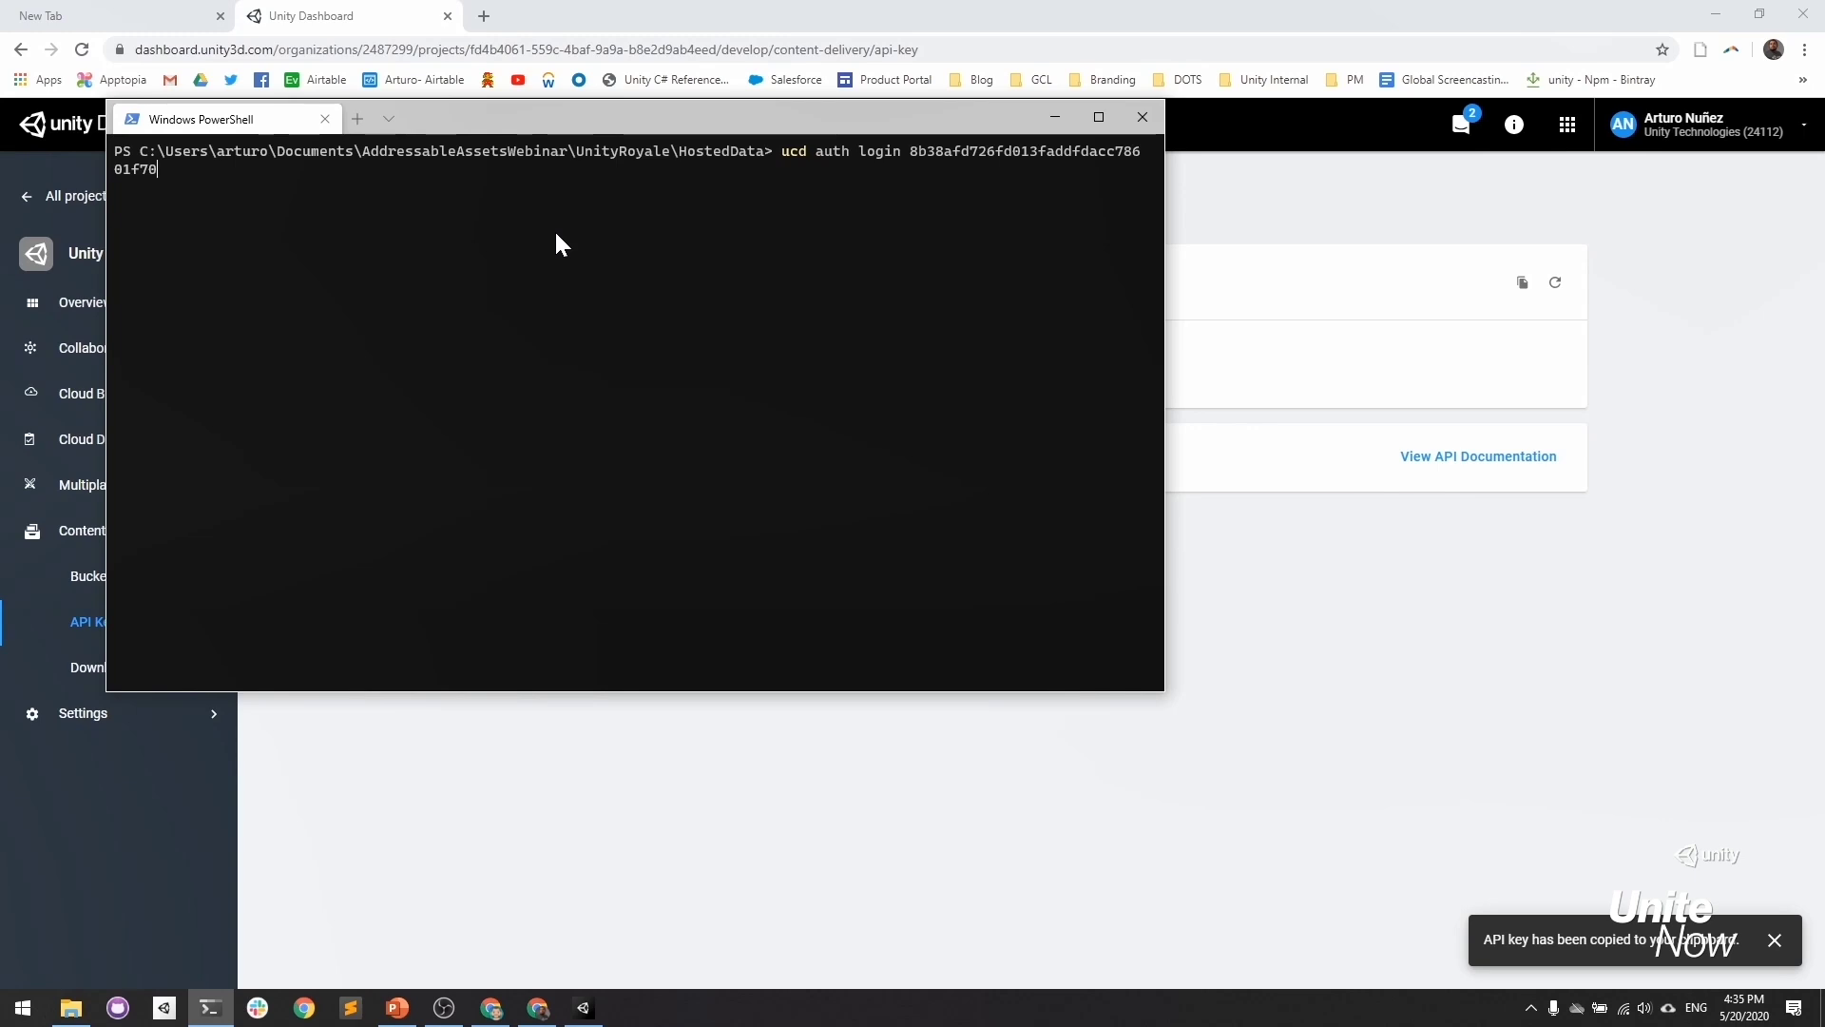
pyautogui.press('Return')
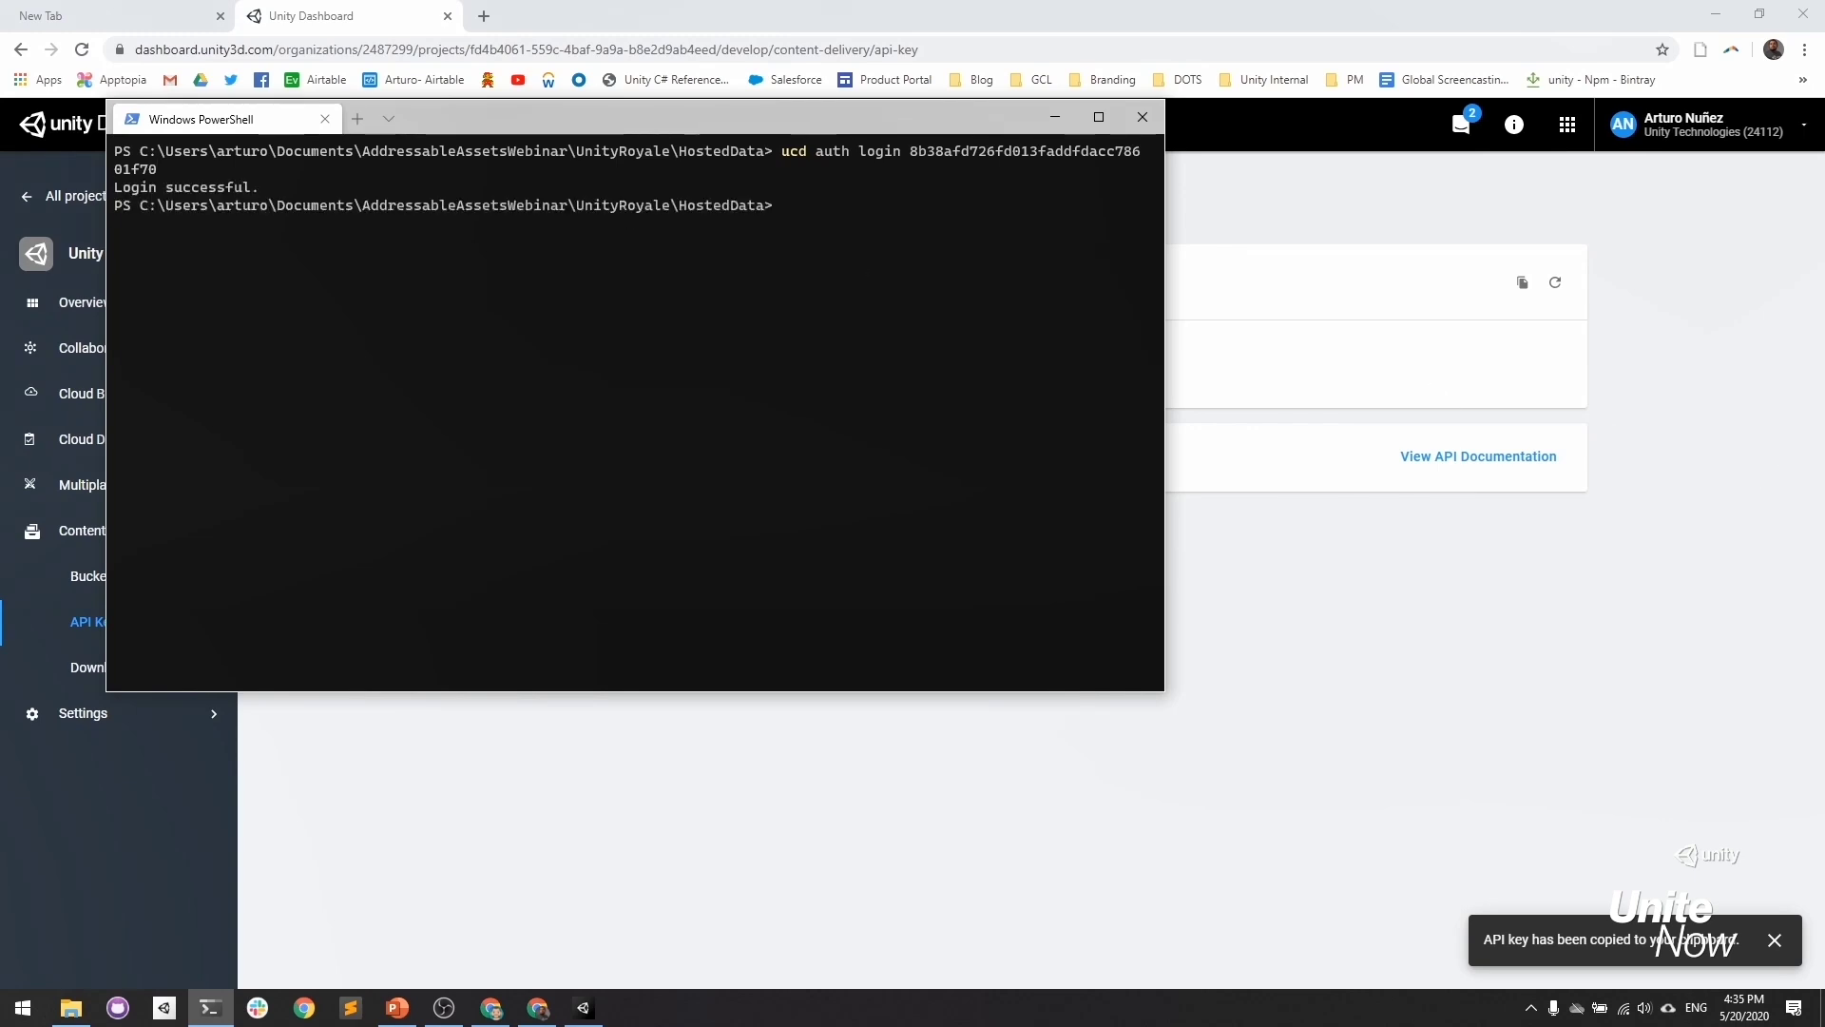
pyautogui.hotkey('alt', 'Tab')
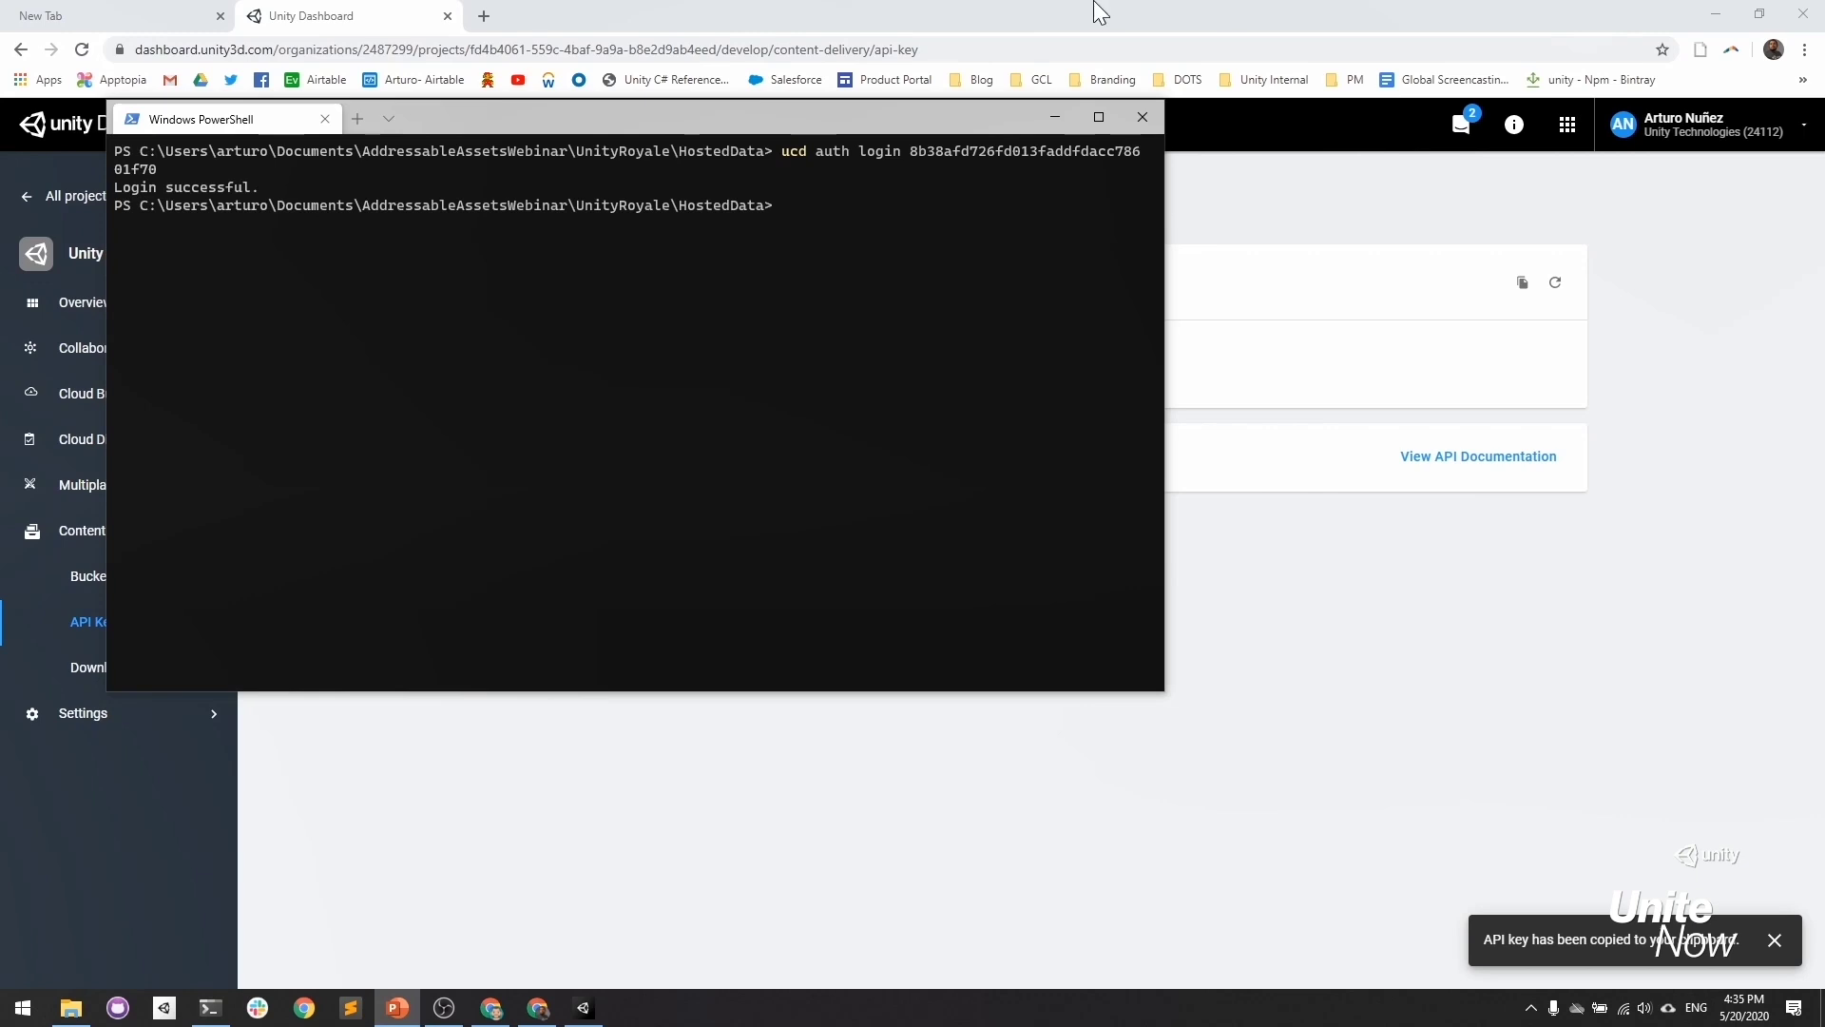
pyautogui.click(1080, 15)
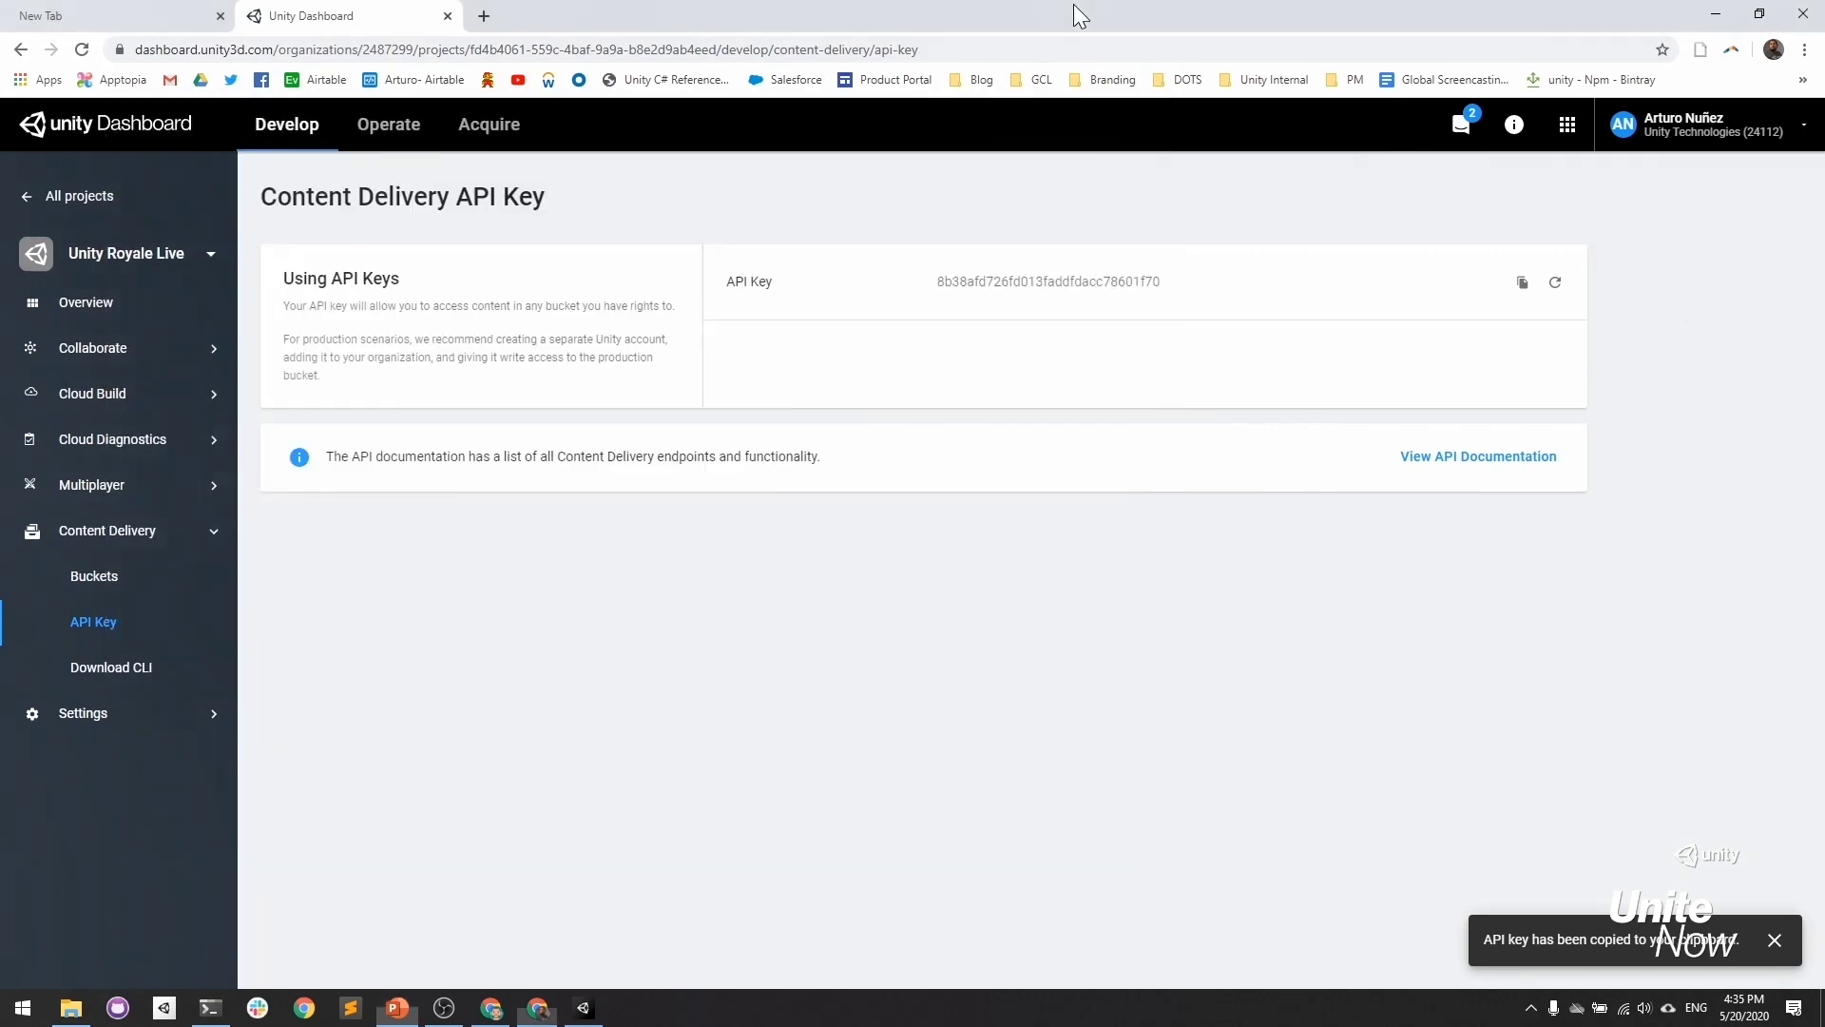
# Create bucket 'Staging' described as 'Bucket for staging' and open its upload options.
pyautogui.click(94, 577)
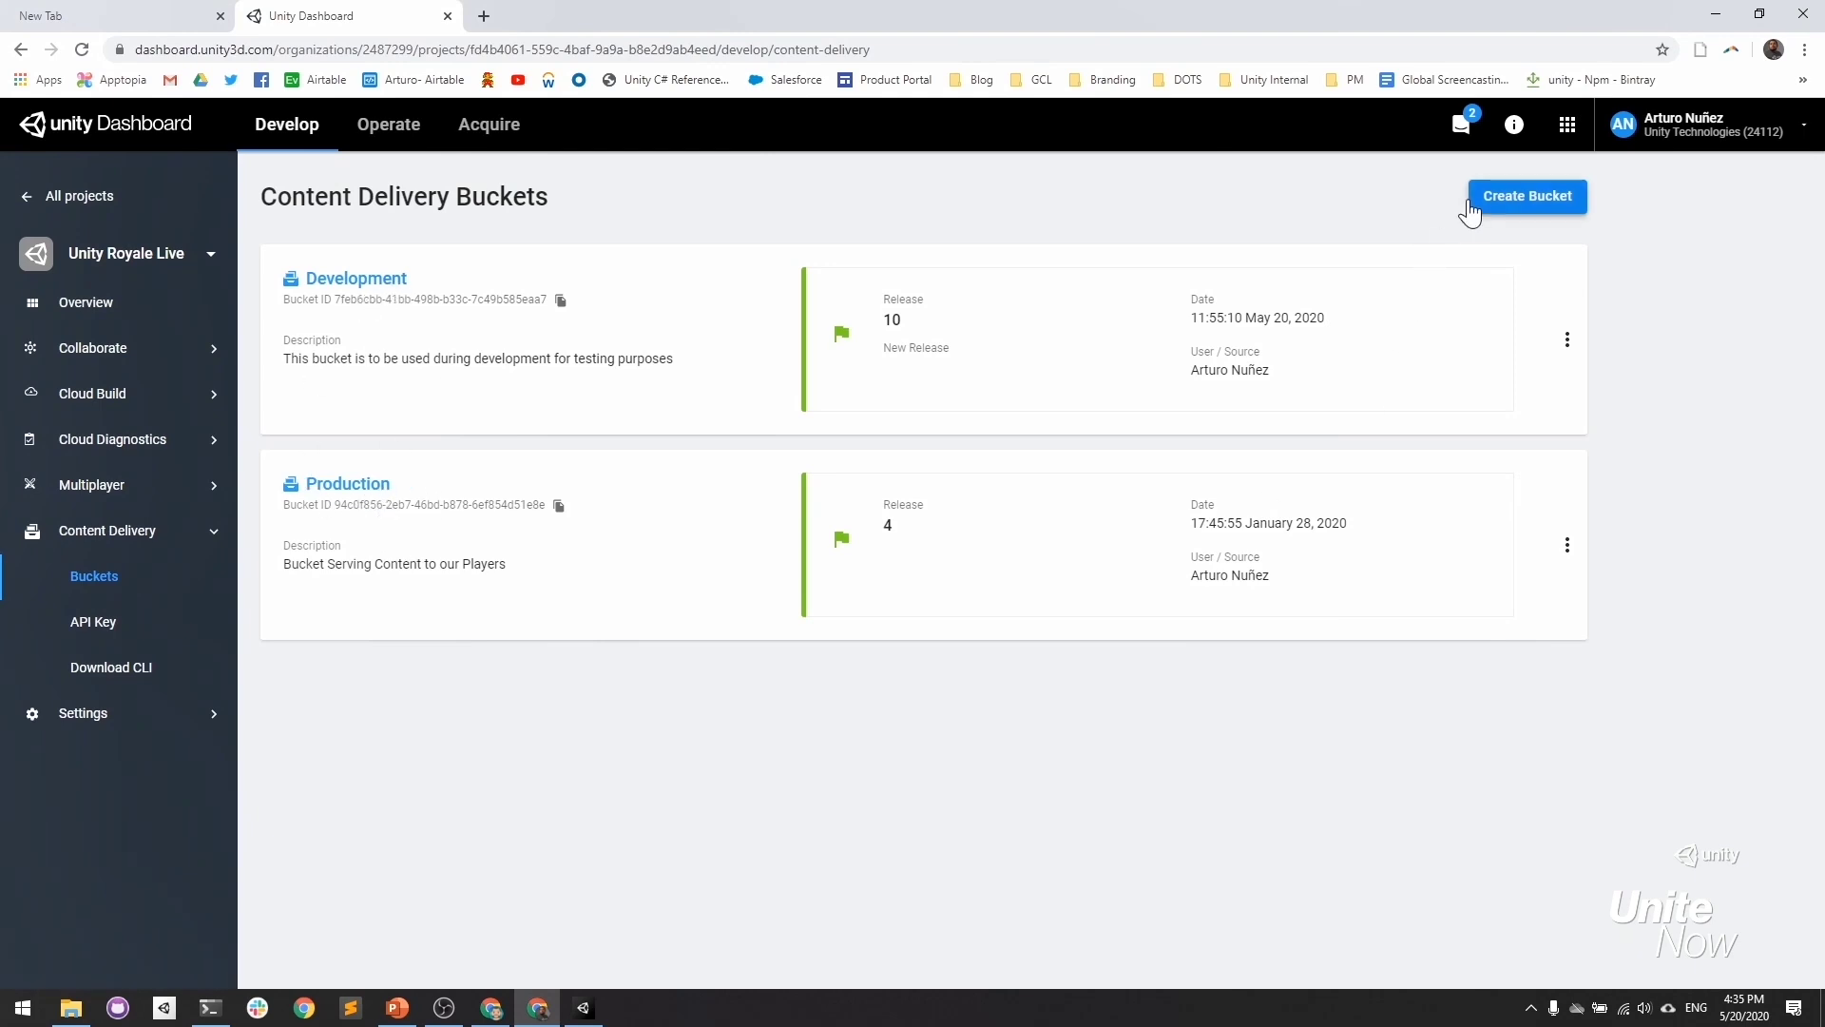
pyautogui.click(1527, 196)
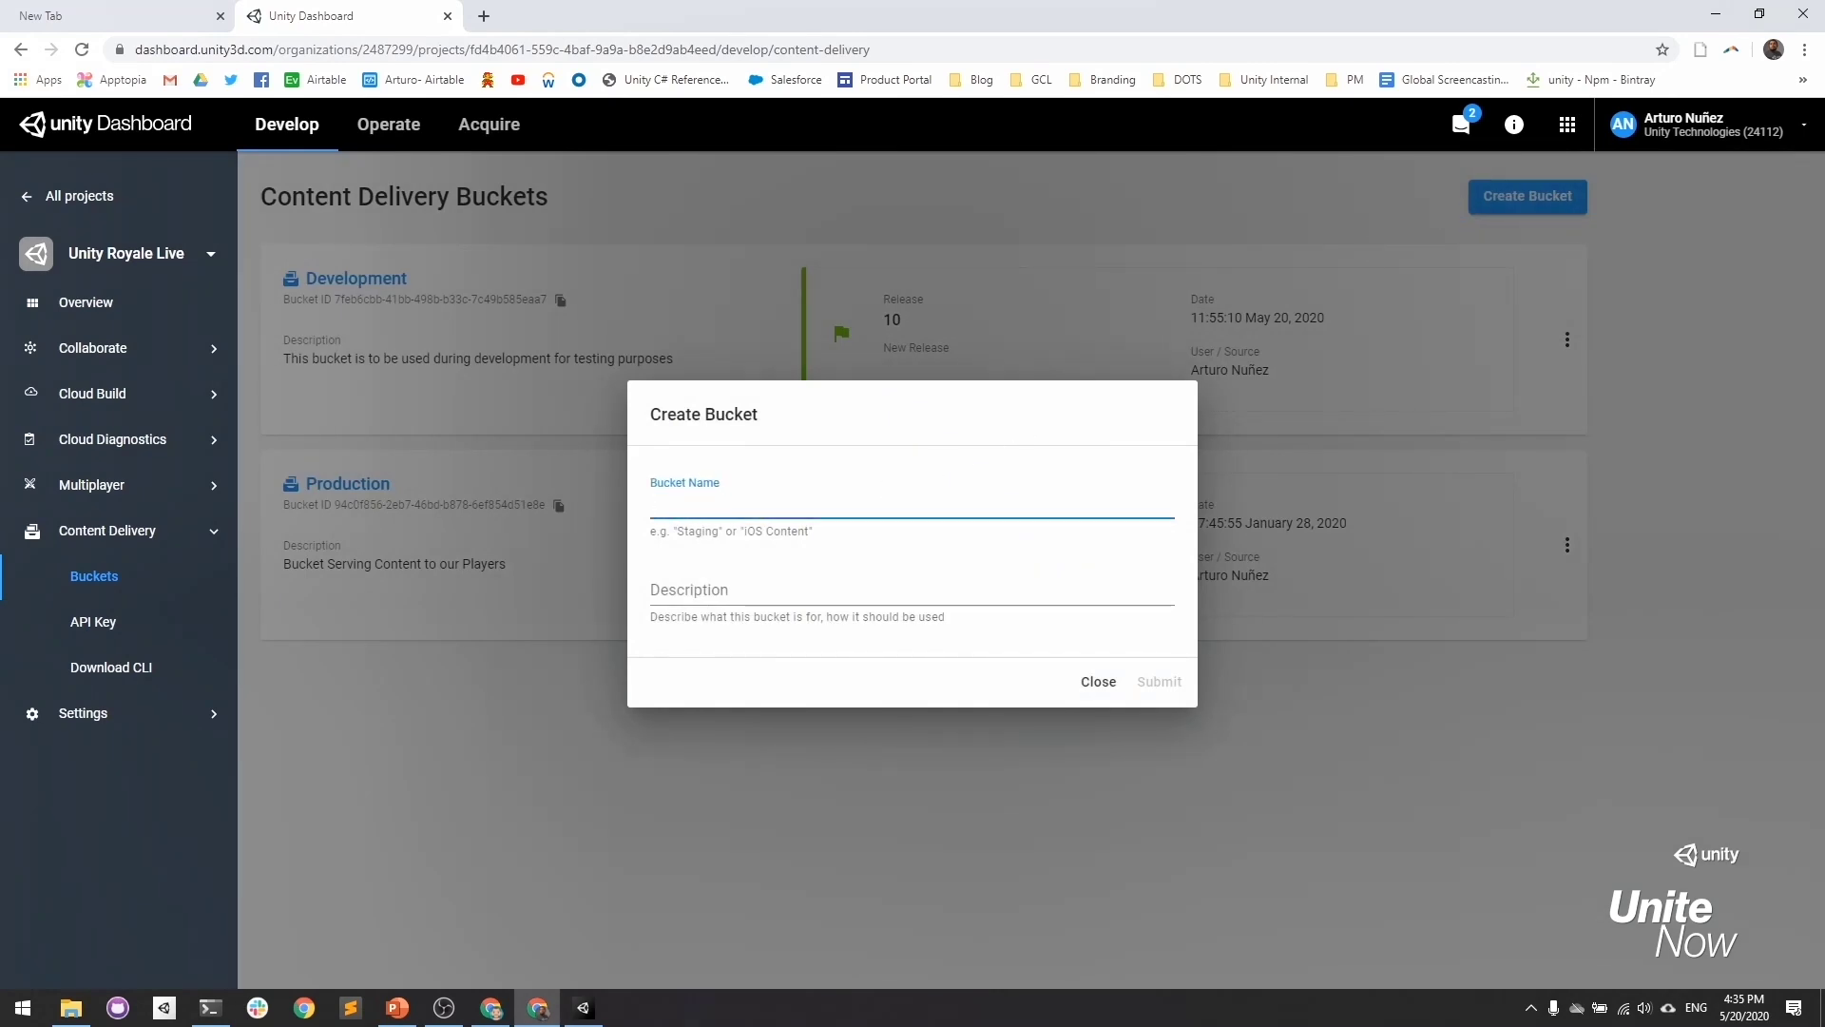
pyautogui.write('Staging')
pyautogui.press('Tab')
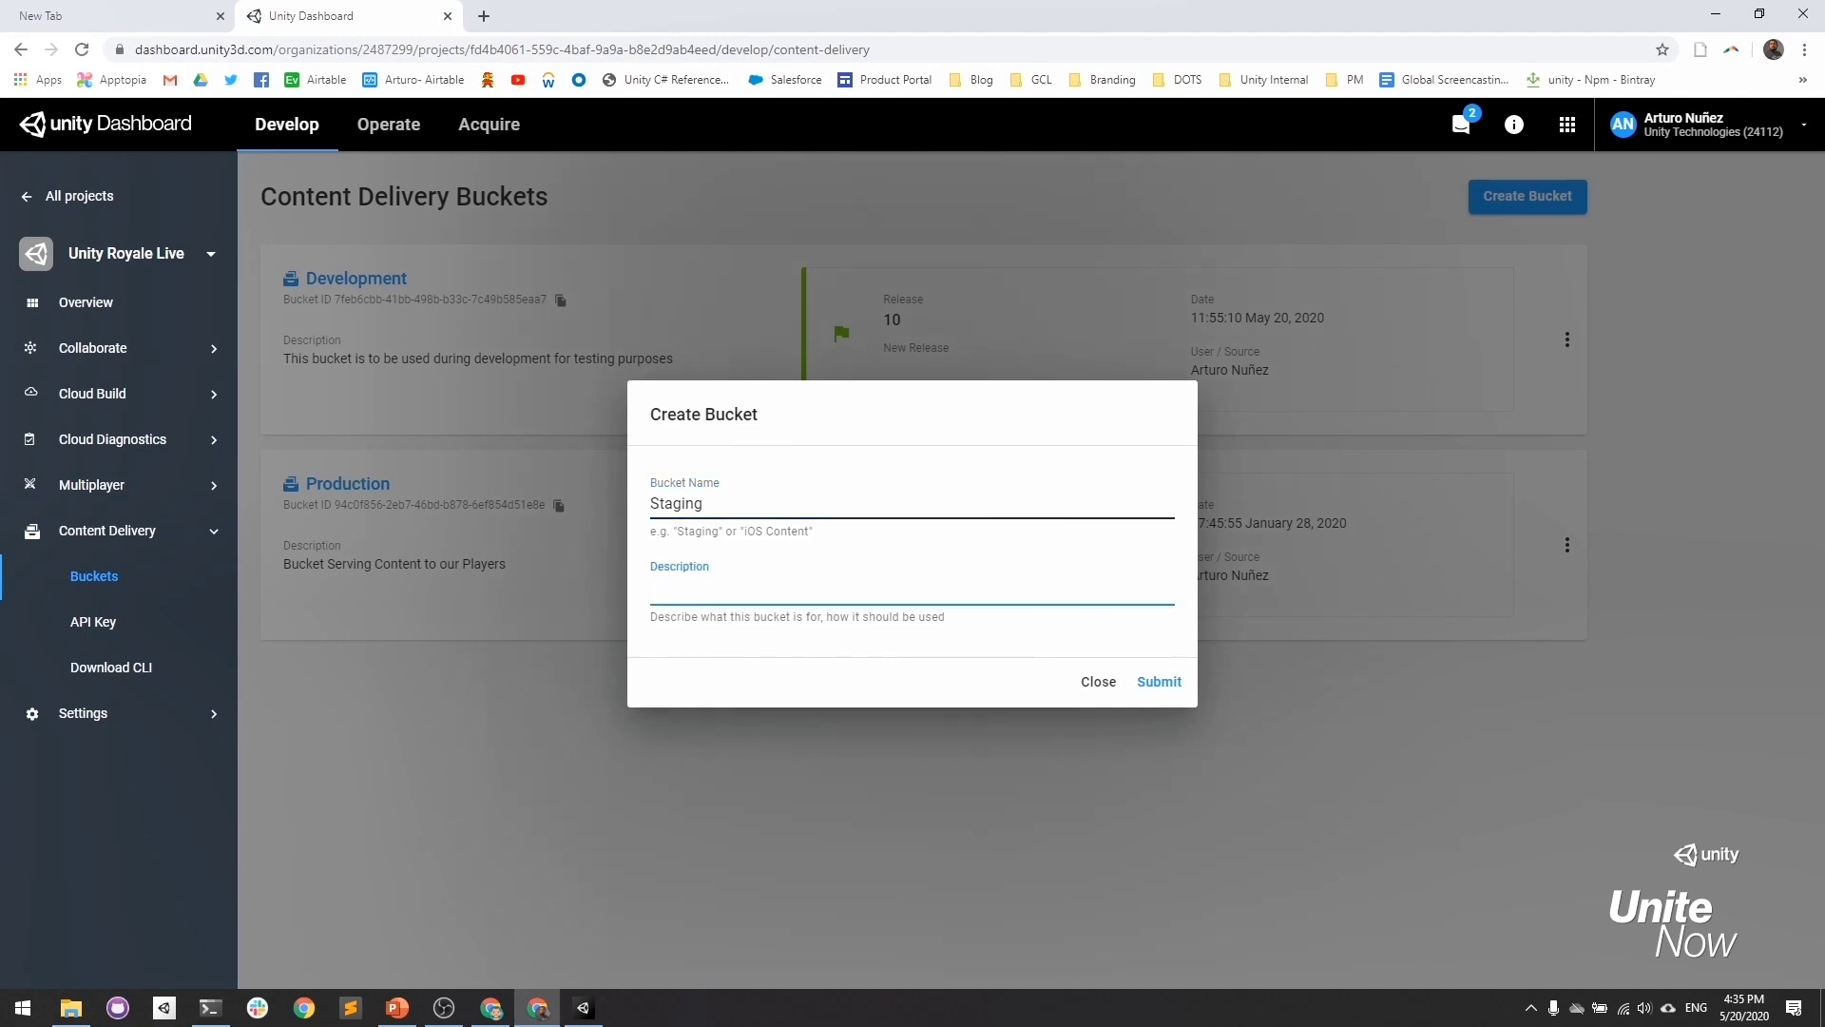
pyautogui.write('Bucket for staging')
pyautogui.click(1160, 680)
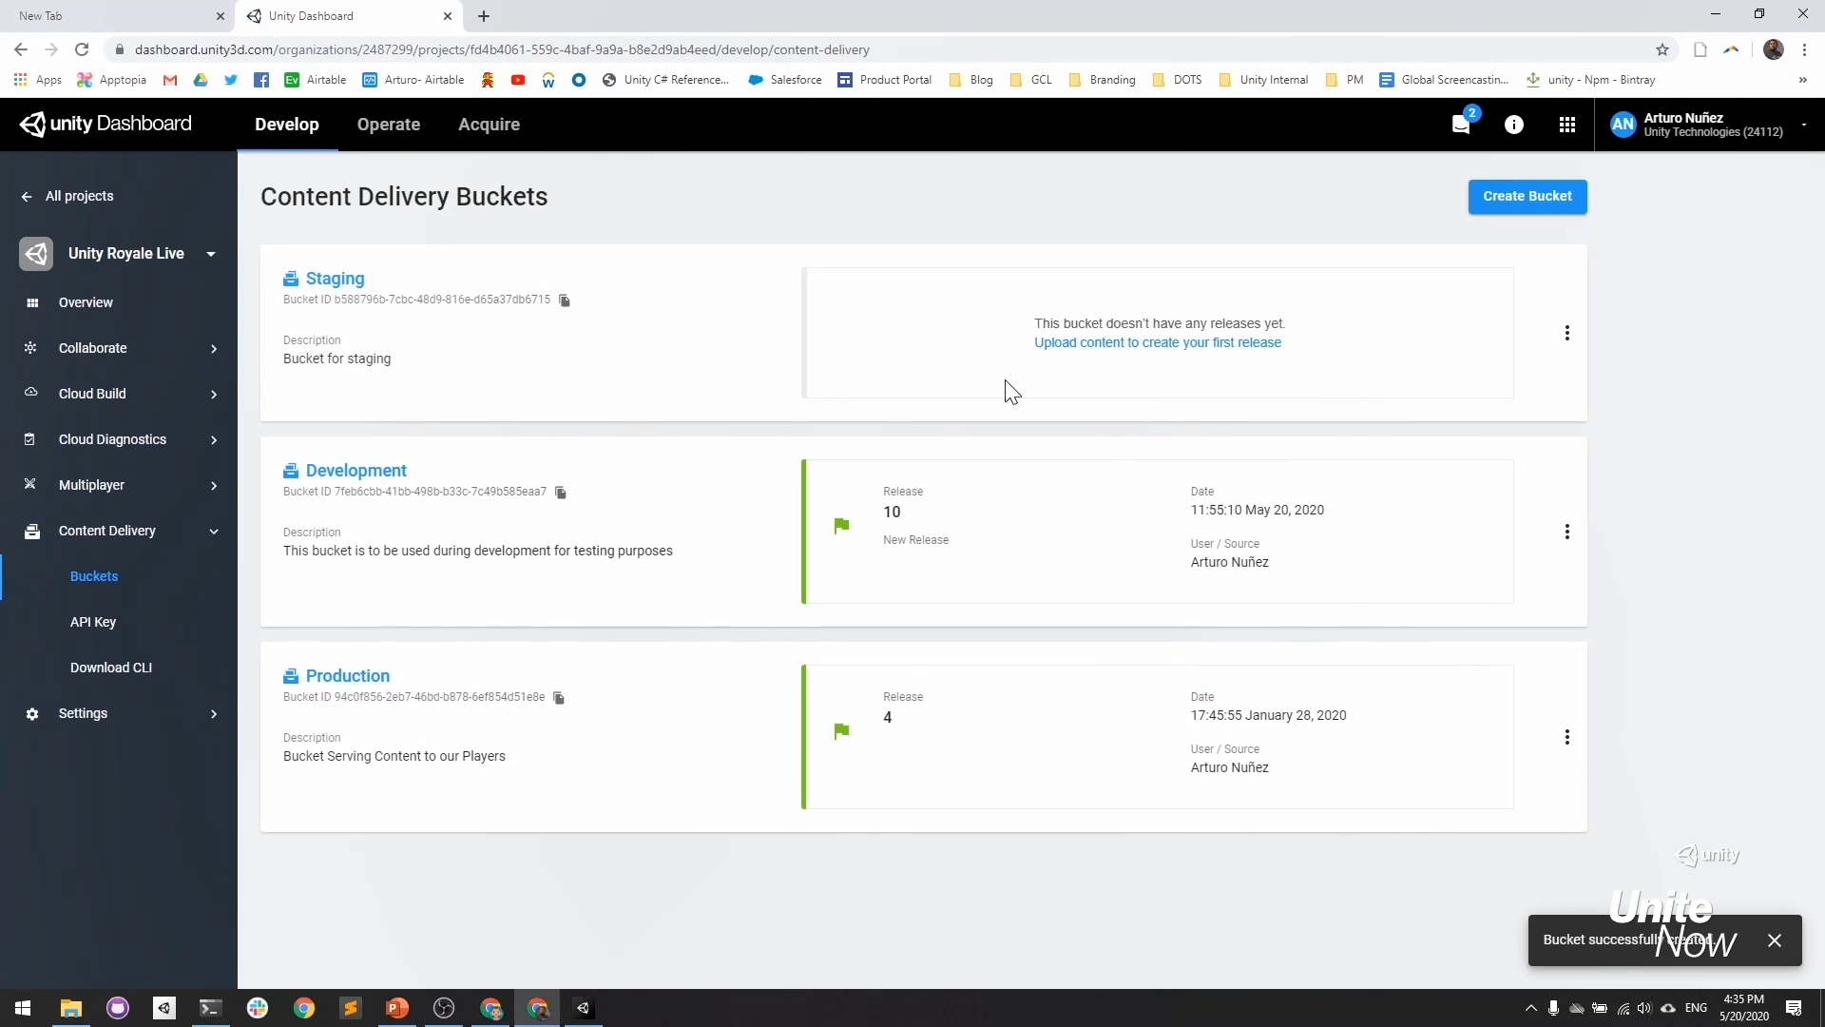
pyautogui.click(1134, 345)
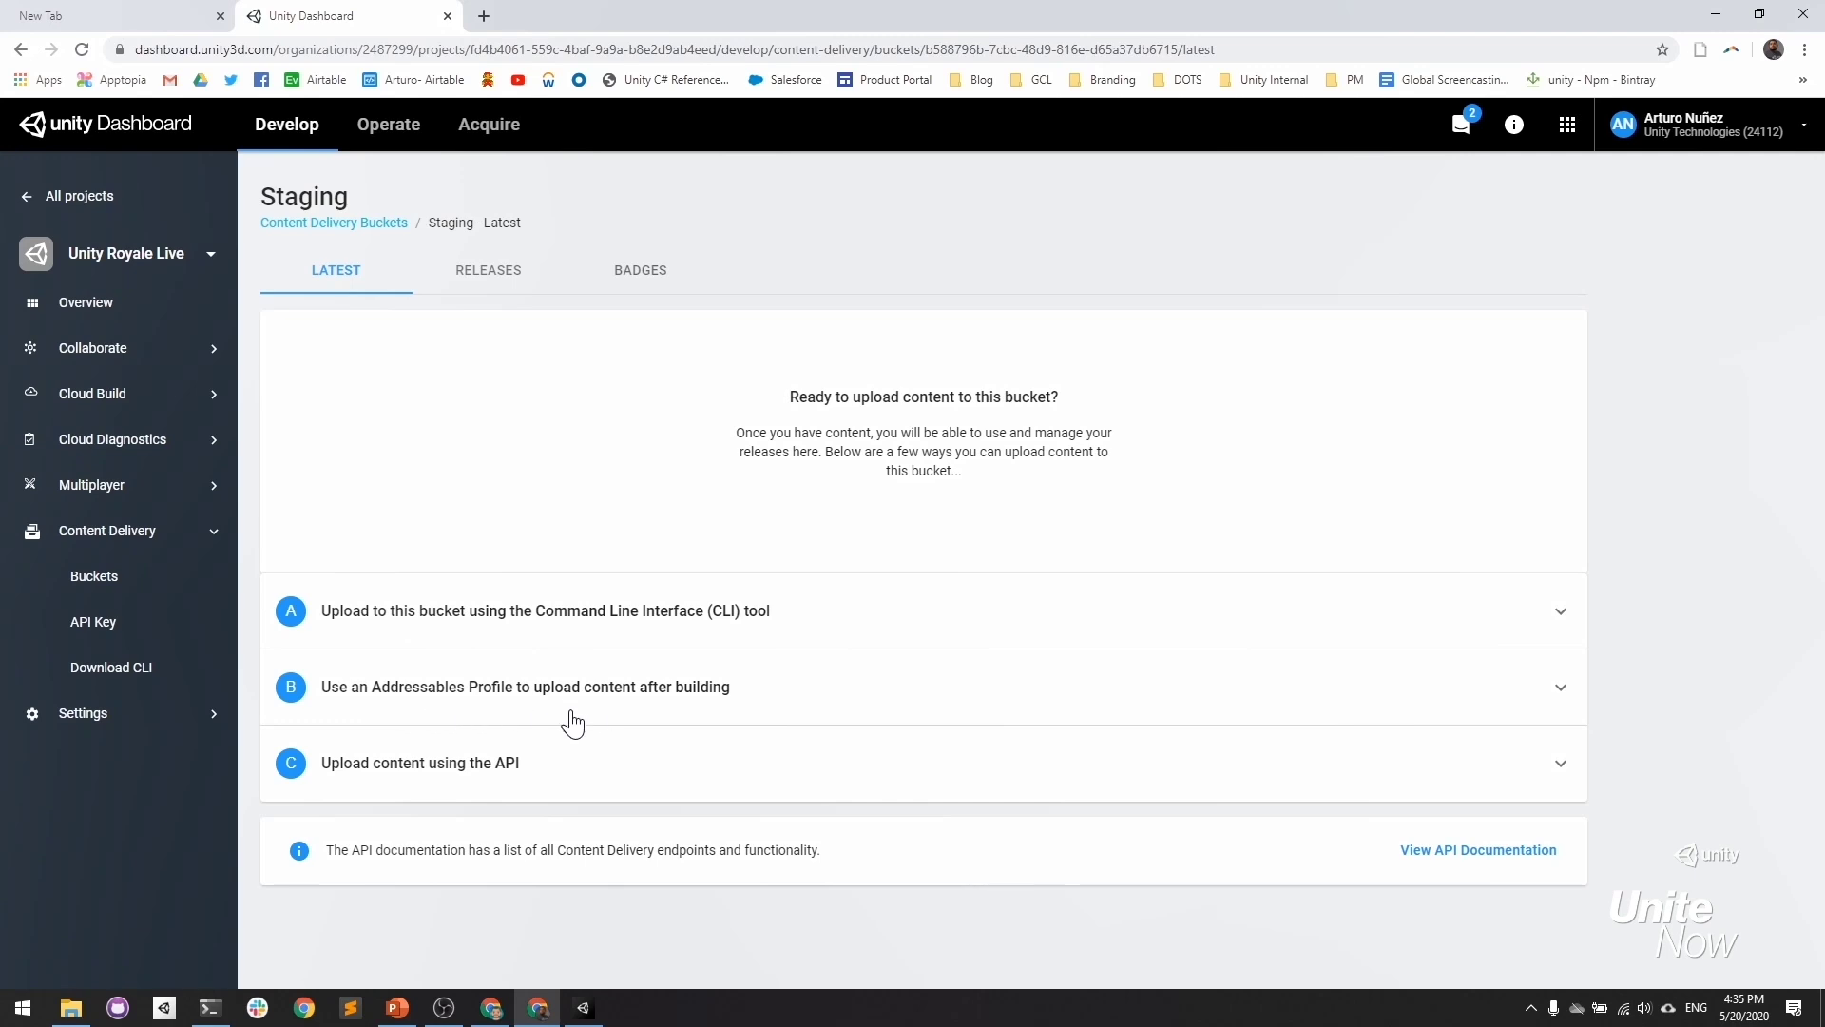
# Copy the Staging bucket's 'ucd config set bucket' command, then bring PowerShell forward.
pyautogui.click(765, 617)
pyautogui.scroll(-2, 767, 625)
pyautogui.scroll(-2, 449, 670)
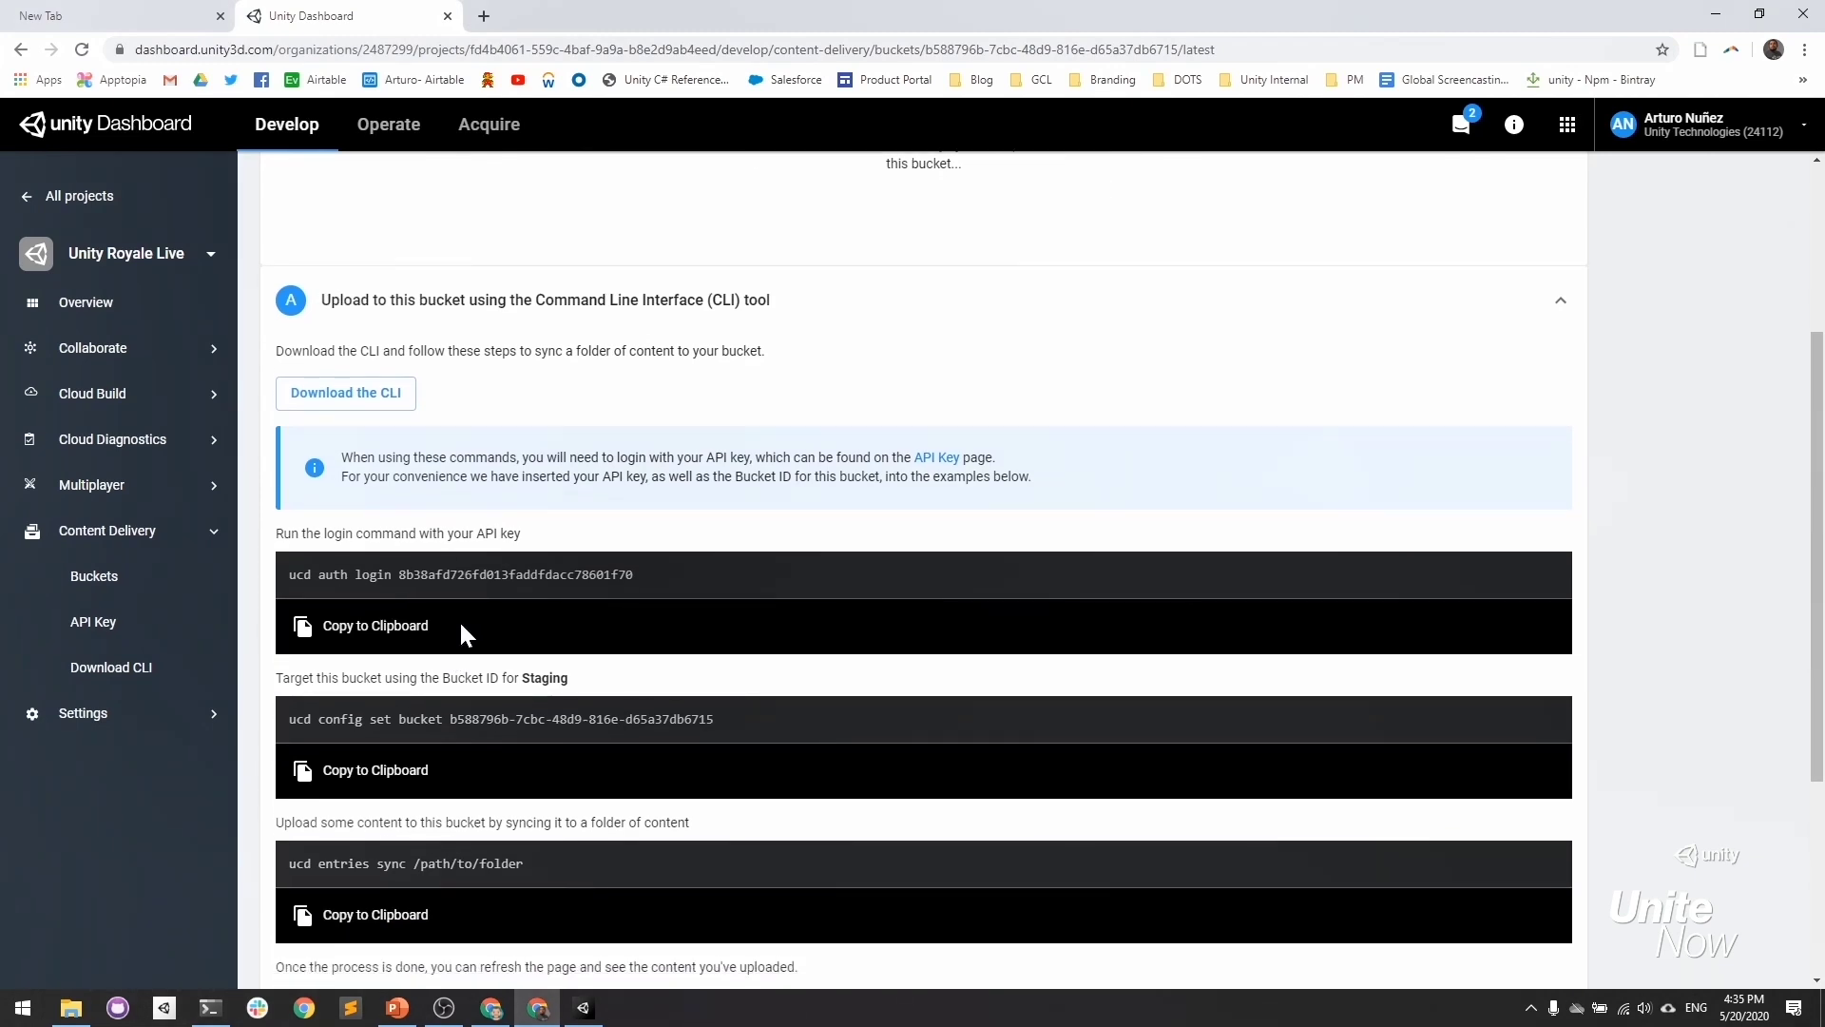
pyautogui.scroll(-2, 461, 624)
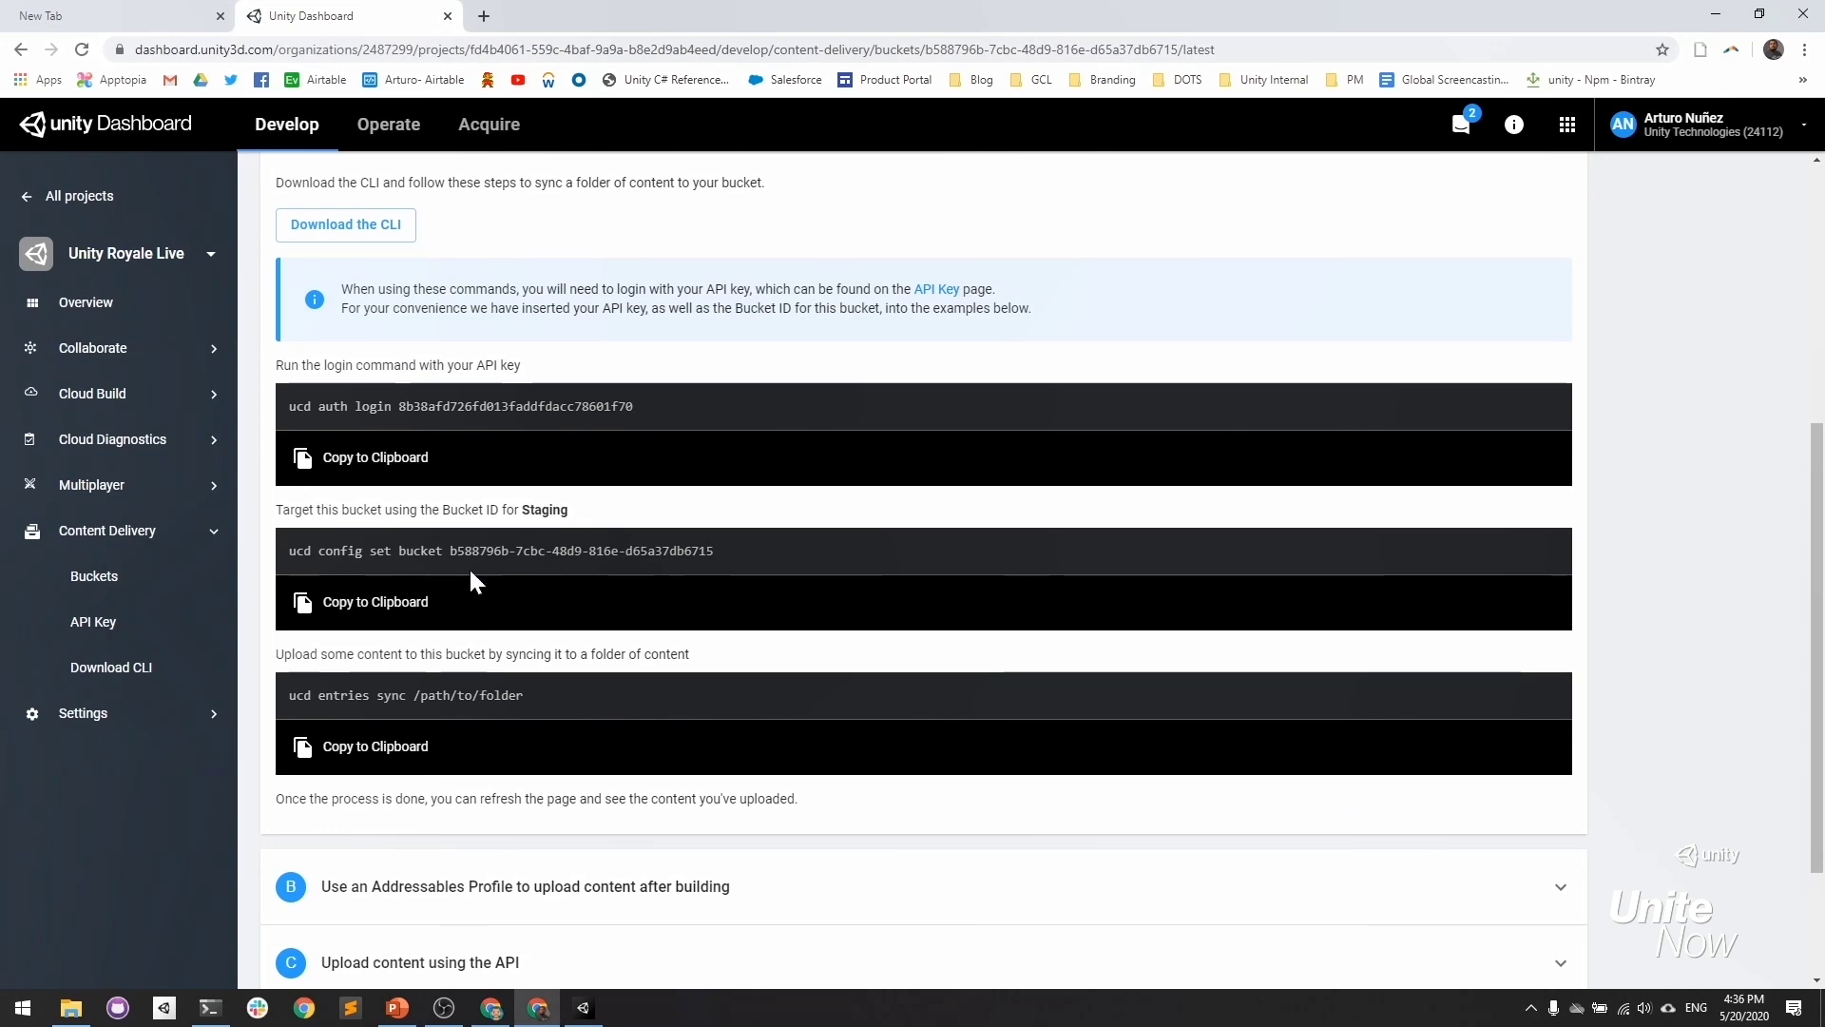
pyautogui.moveTo(735, 550); pyautogui.dragTo(504, 556)
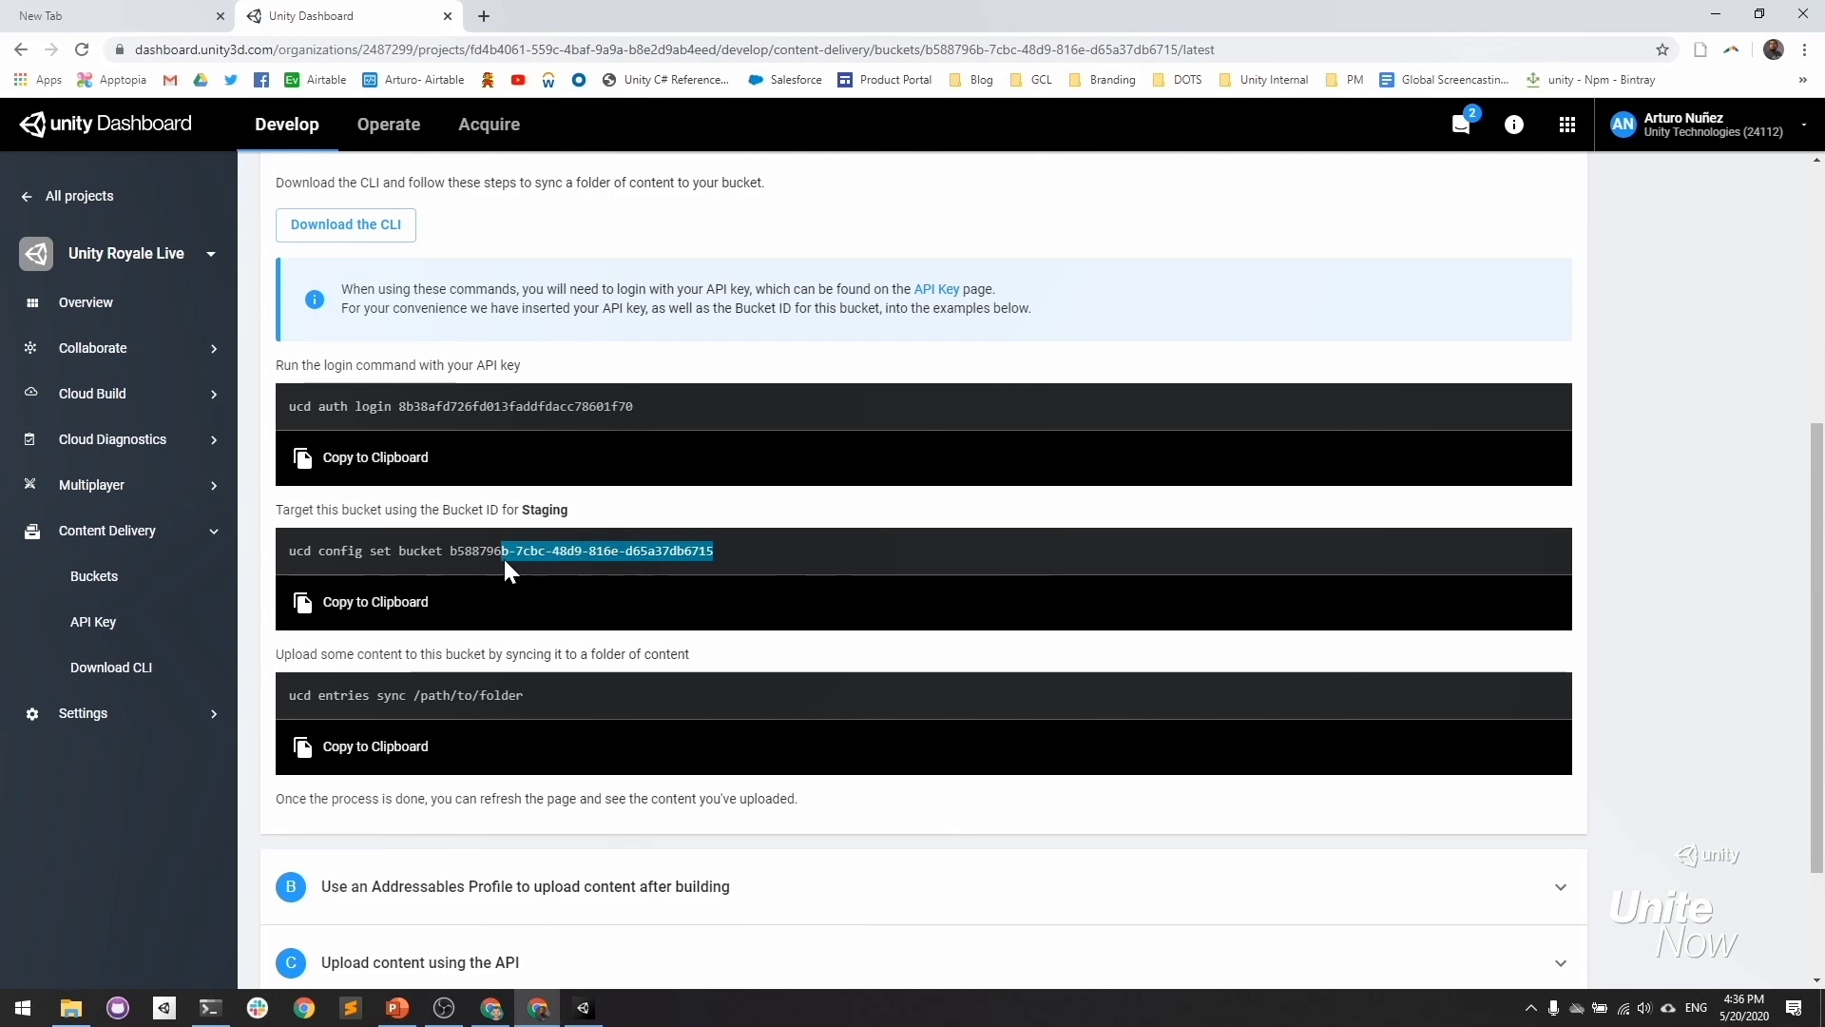
pyautogui.click(301, 606)
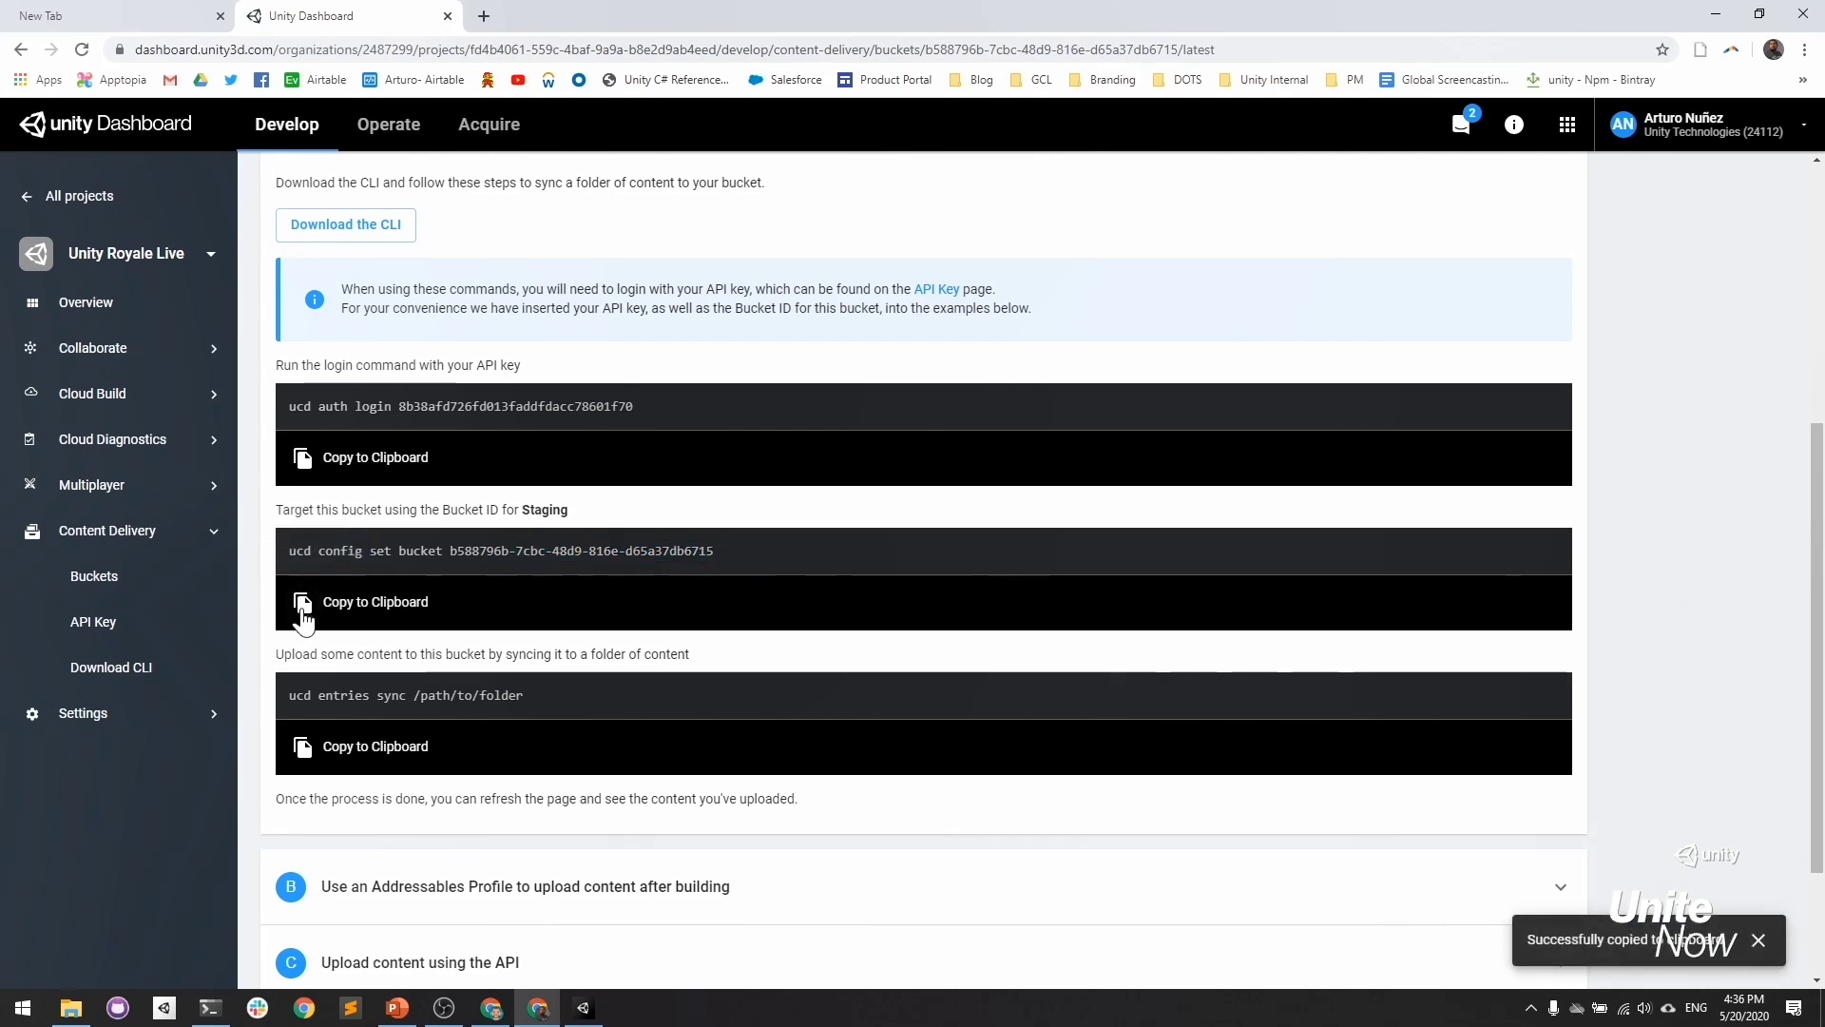
pyautogui.click(210, 1008)
# Paste and run the 'ucd config set bucket' command, then return to the dashboard.
pyautogui.hotkey('ctrl', 'v')
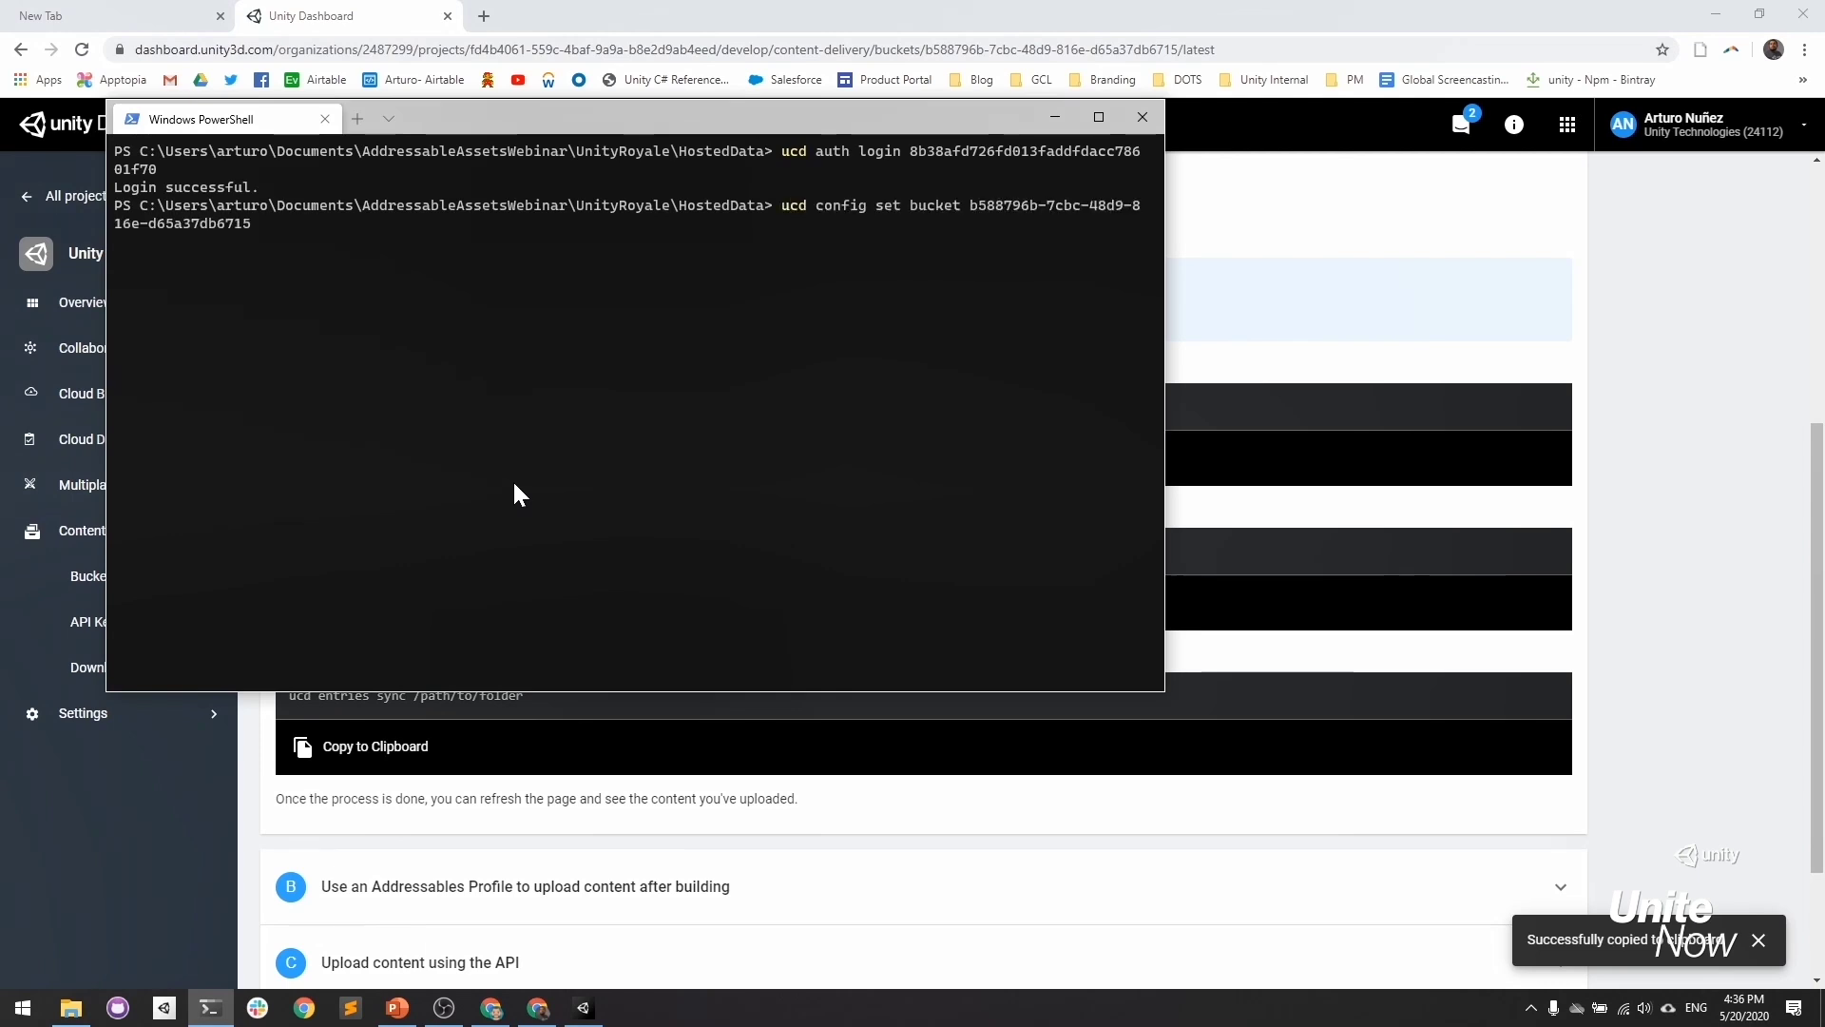
pyautogui.press('Return')
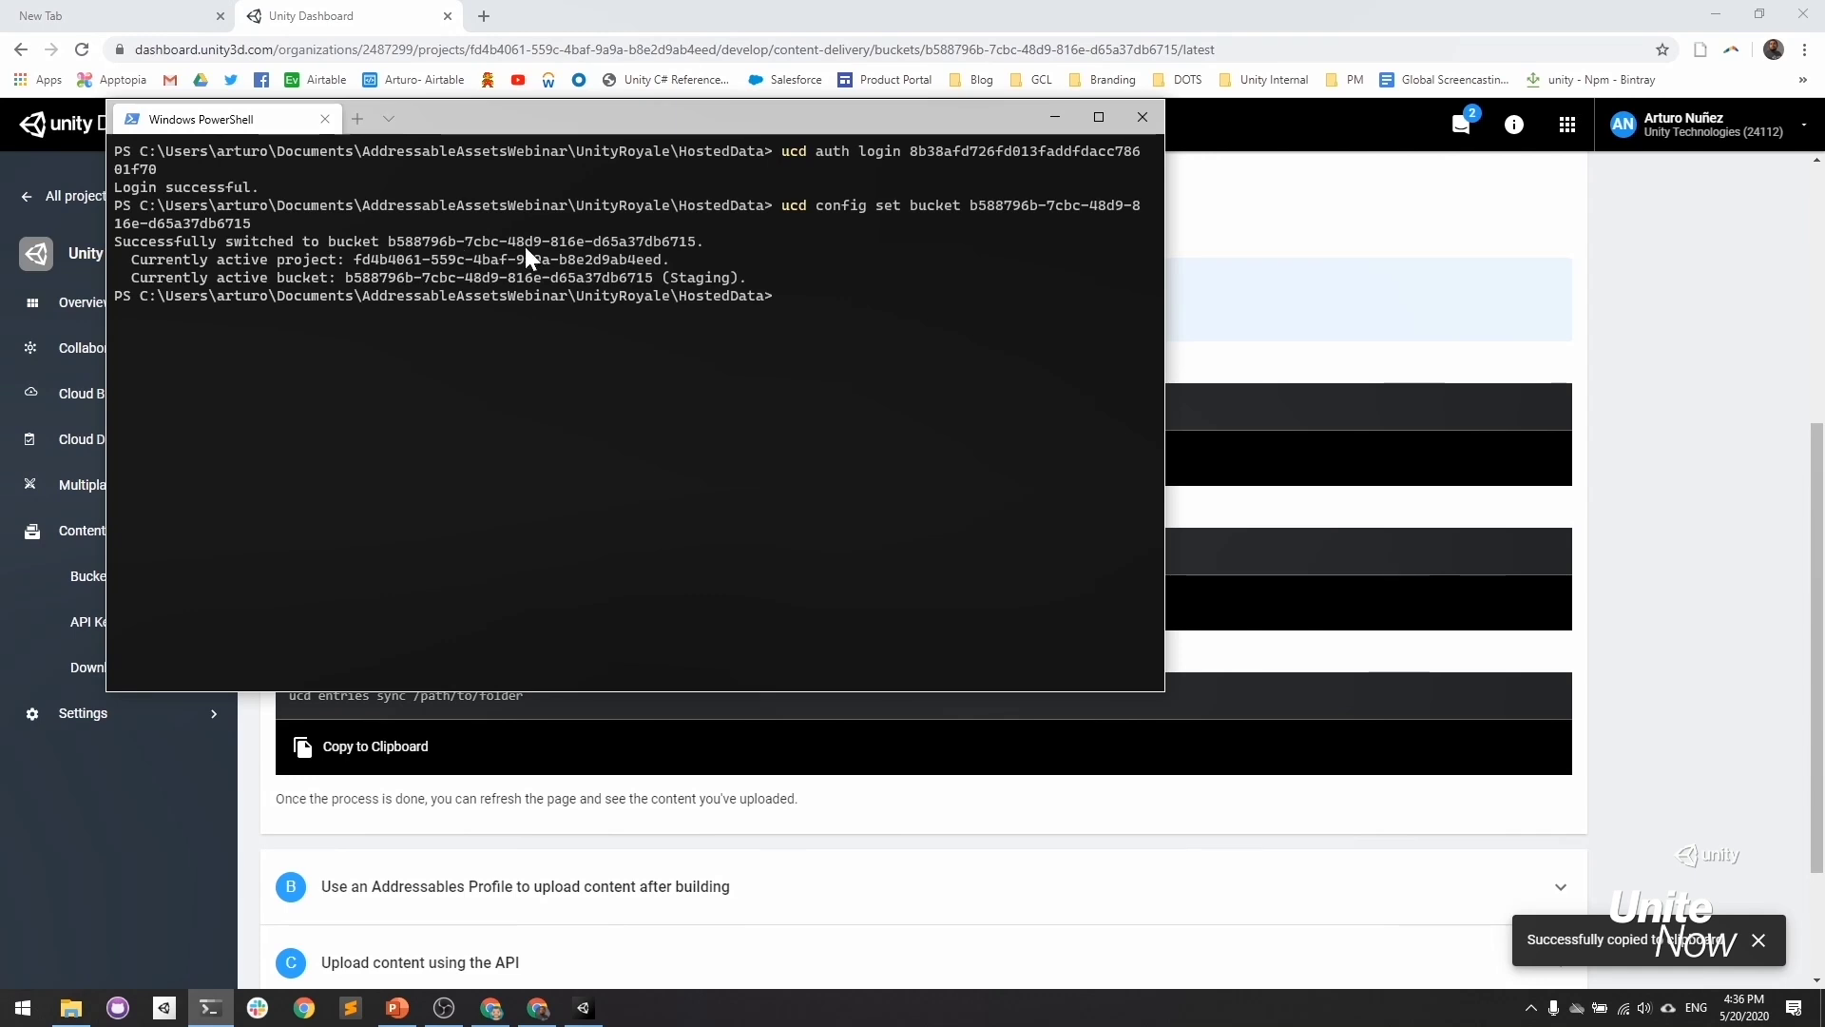
pyautogui.click(708, 762)
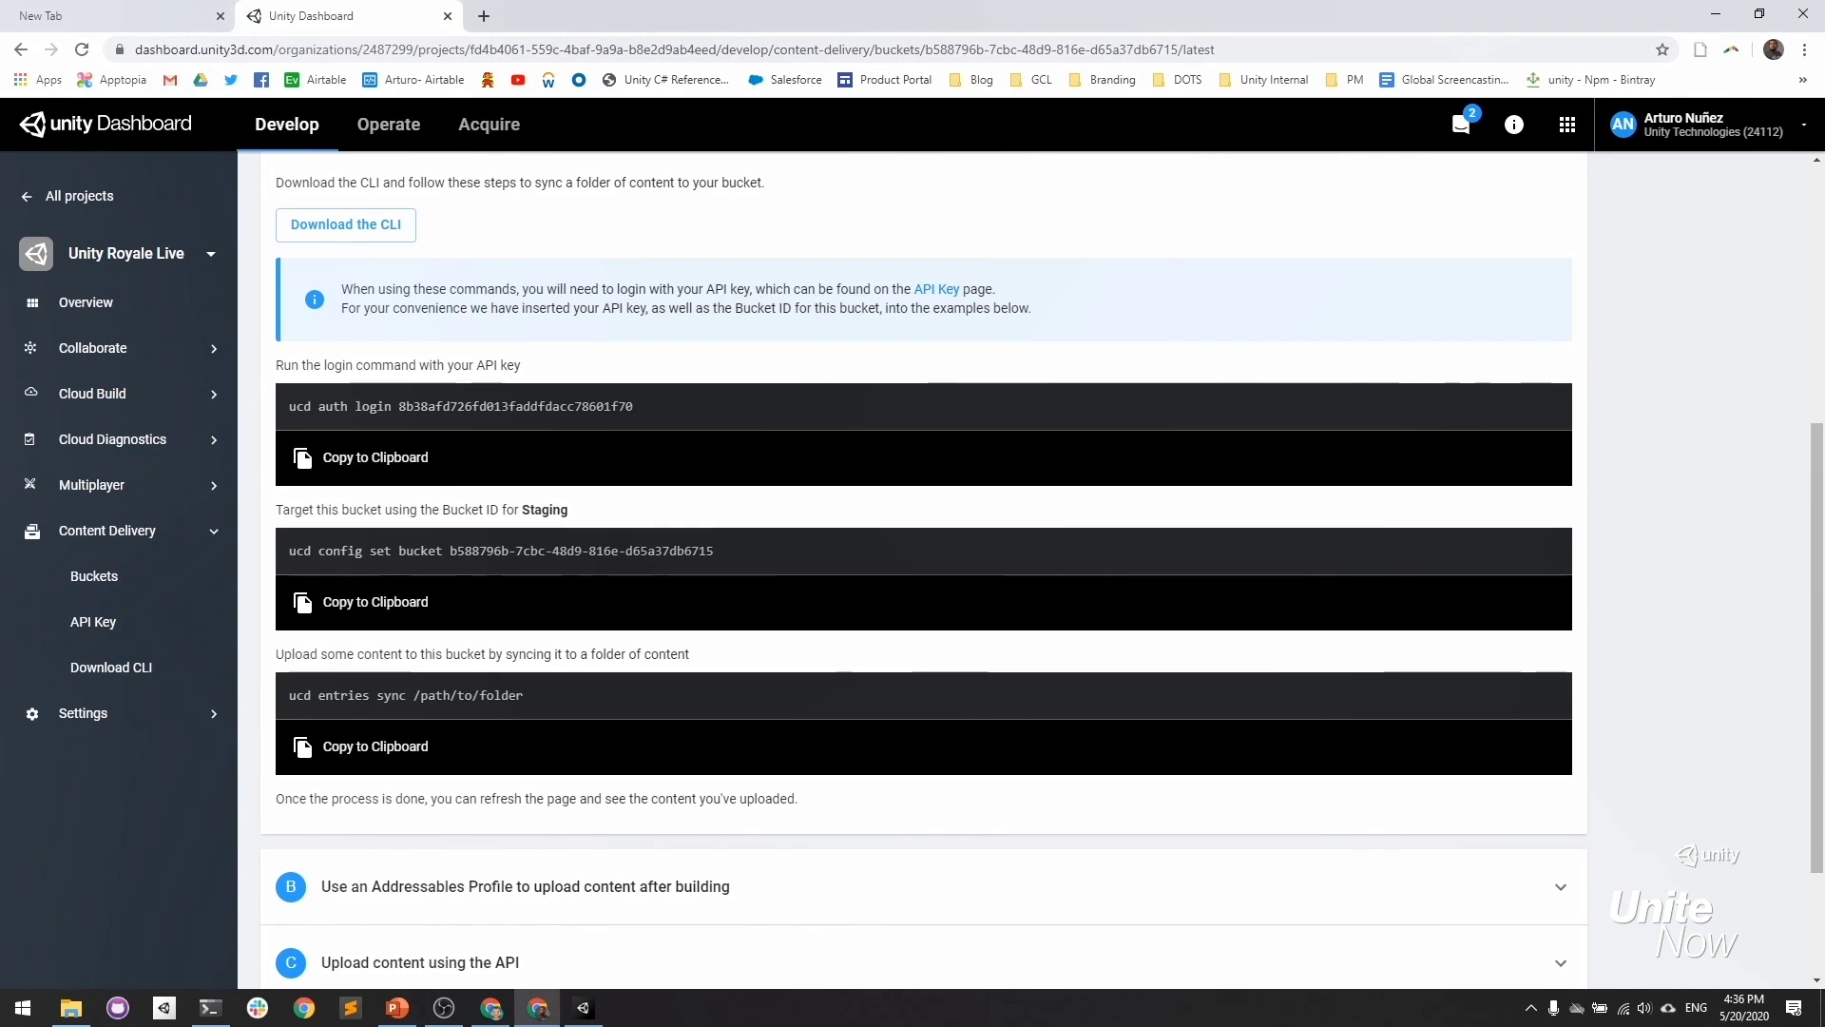
# Review the sync command, check the StandaloneWindows64 build folder, then bring PowerShell forward.
pyautogui.hotkey('alt', 'Tab')
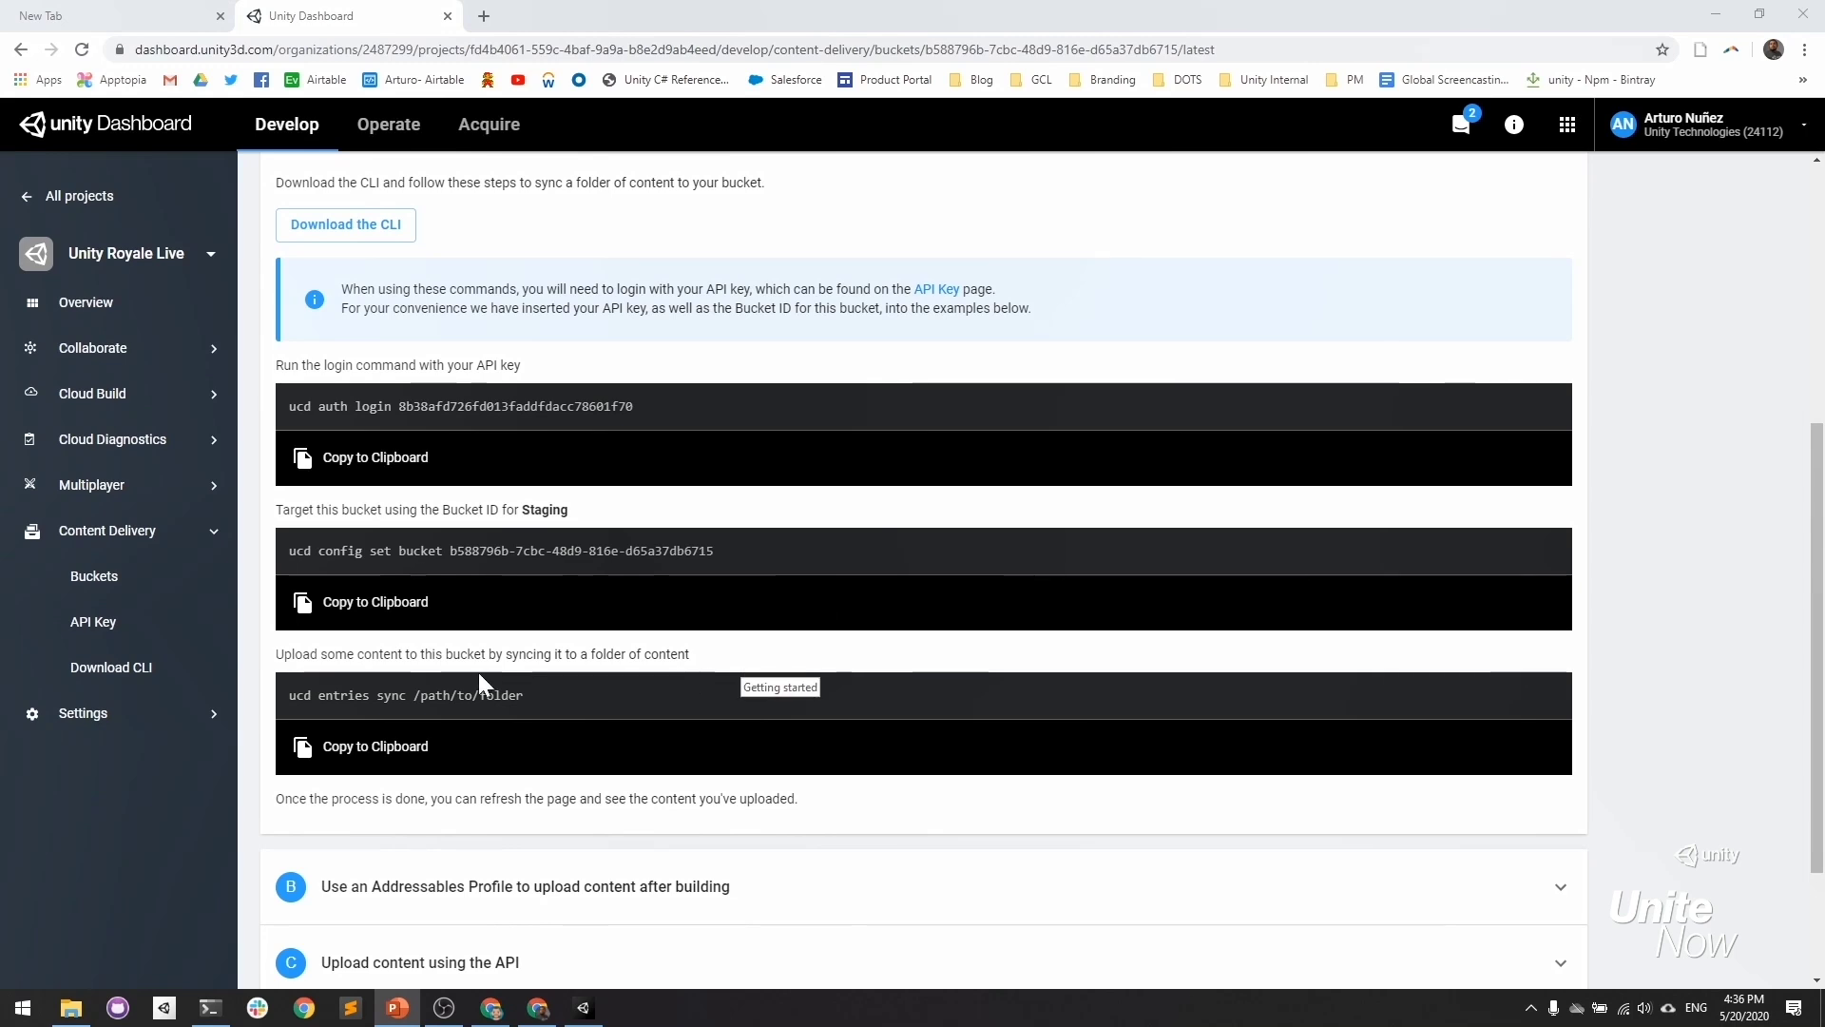
pyautogui.scroll(-1, 434, 651)
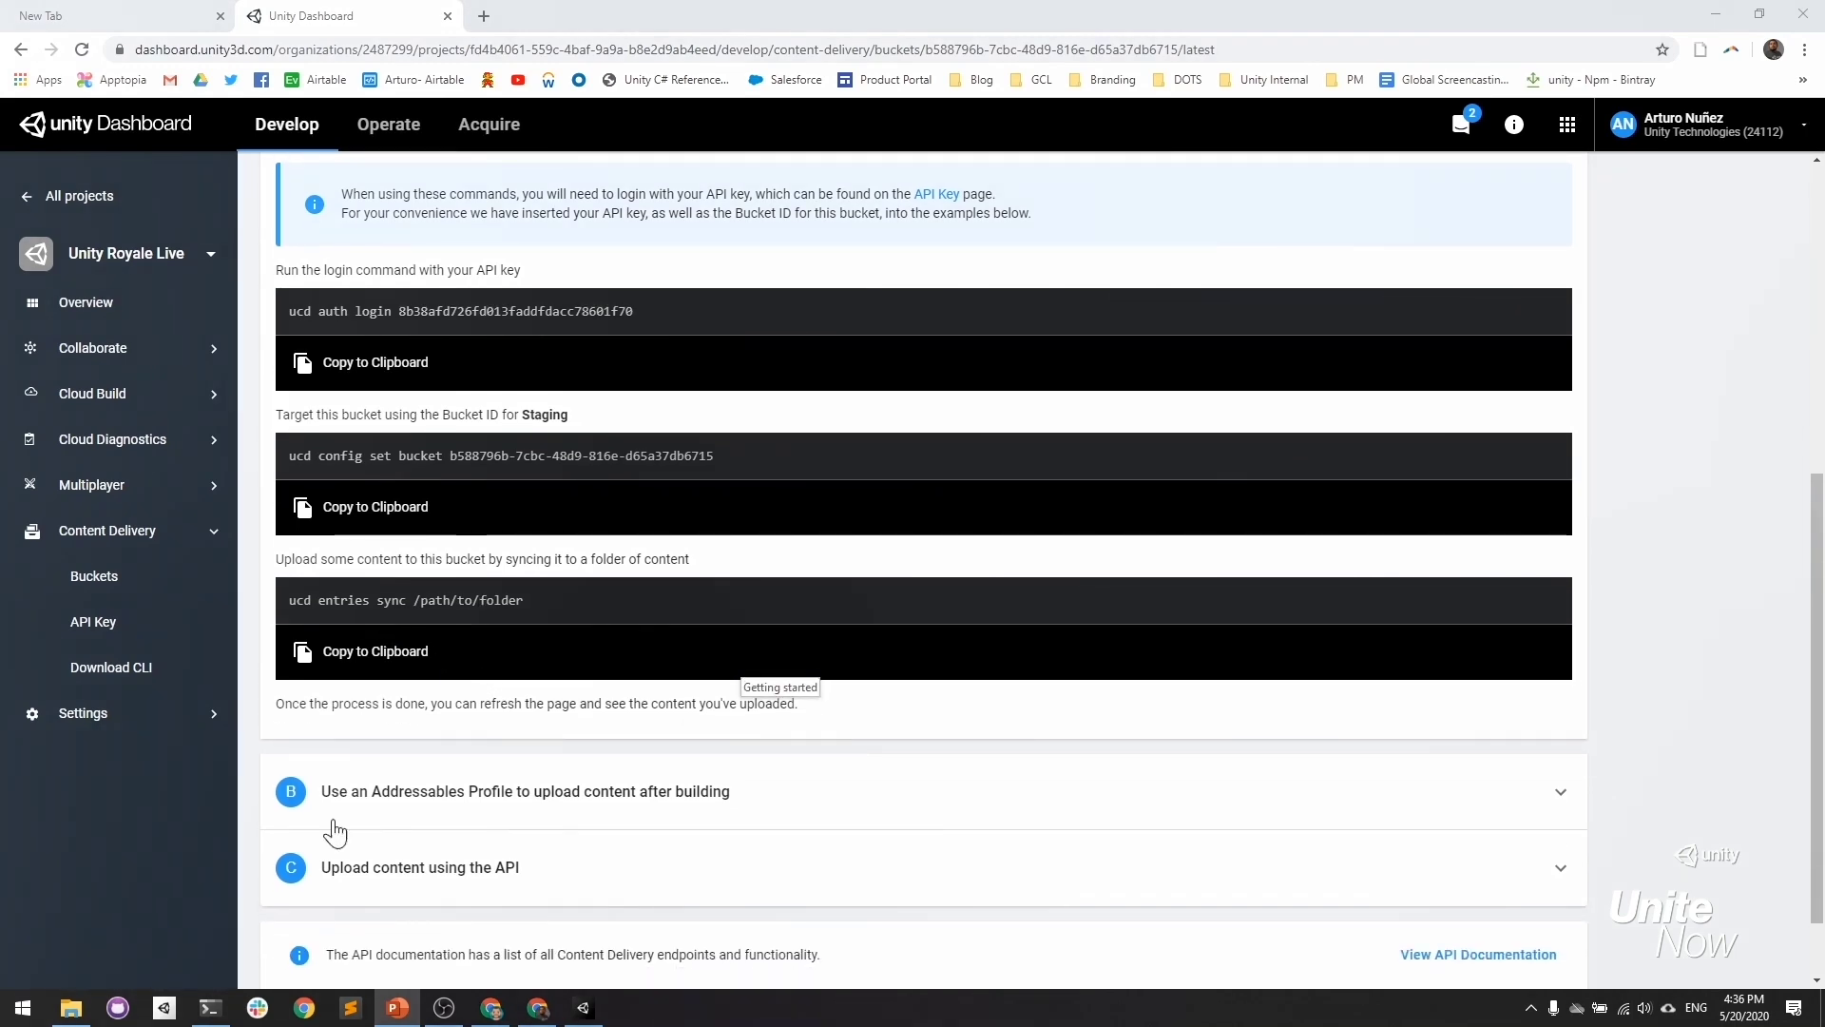
pyautogui.click(72, 1009)
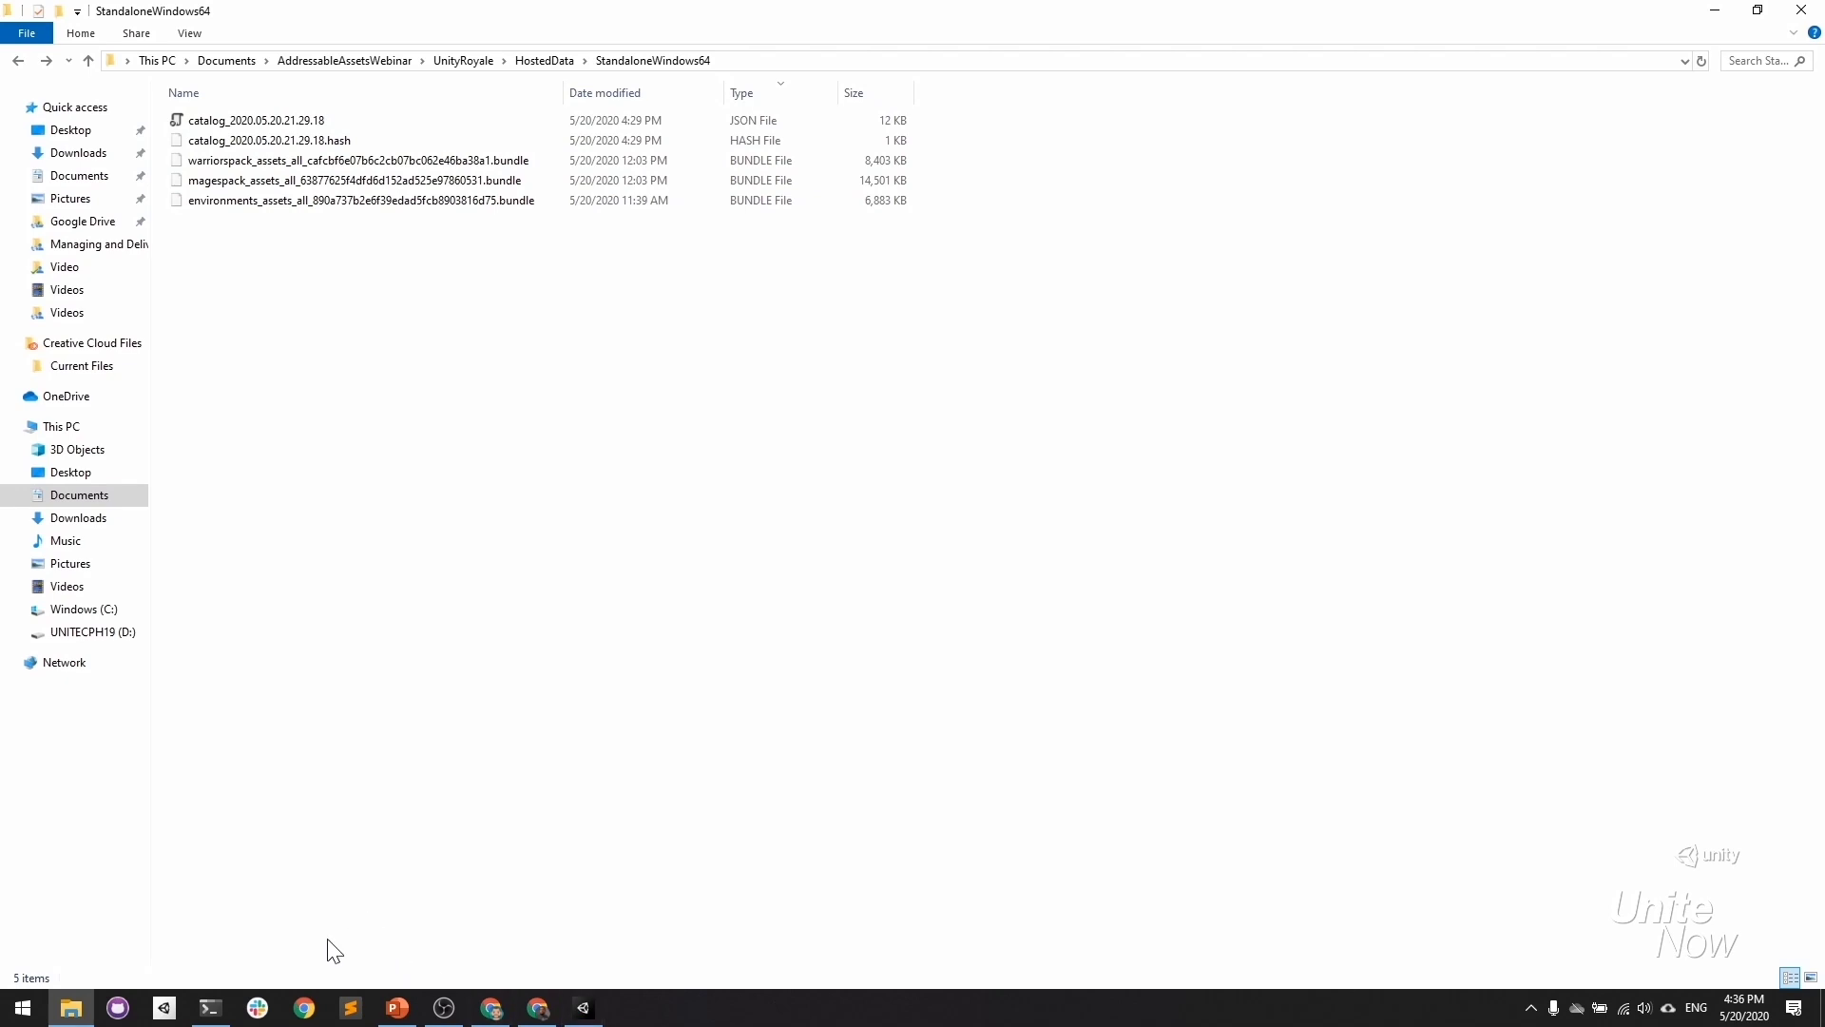
pyautogui.click(209, 1008)
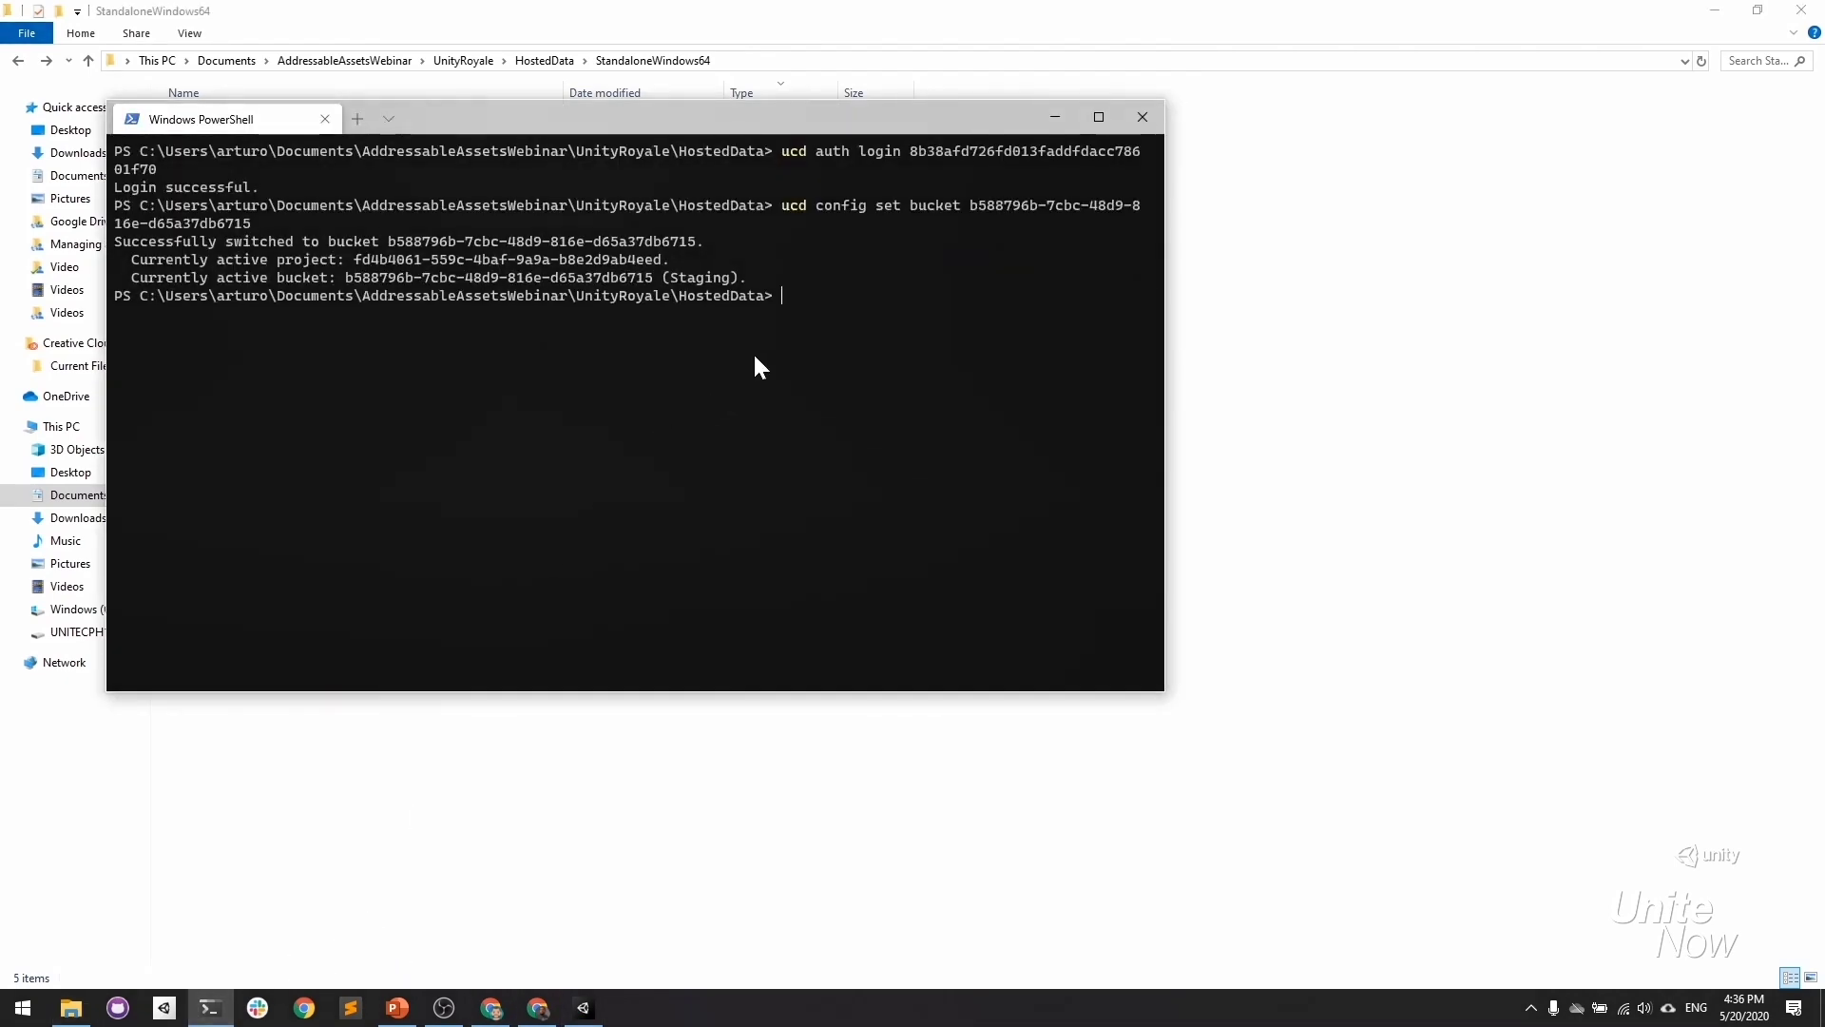
pyautogui.write('ucd')
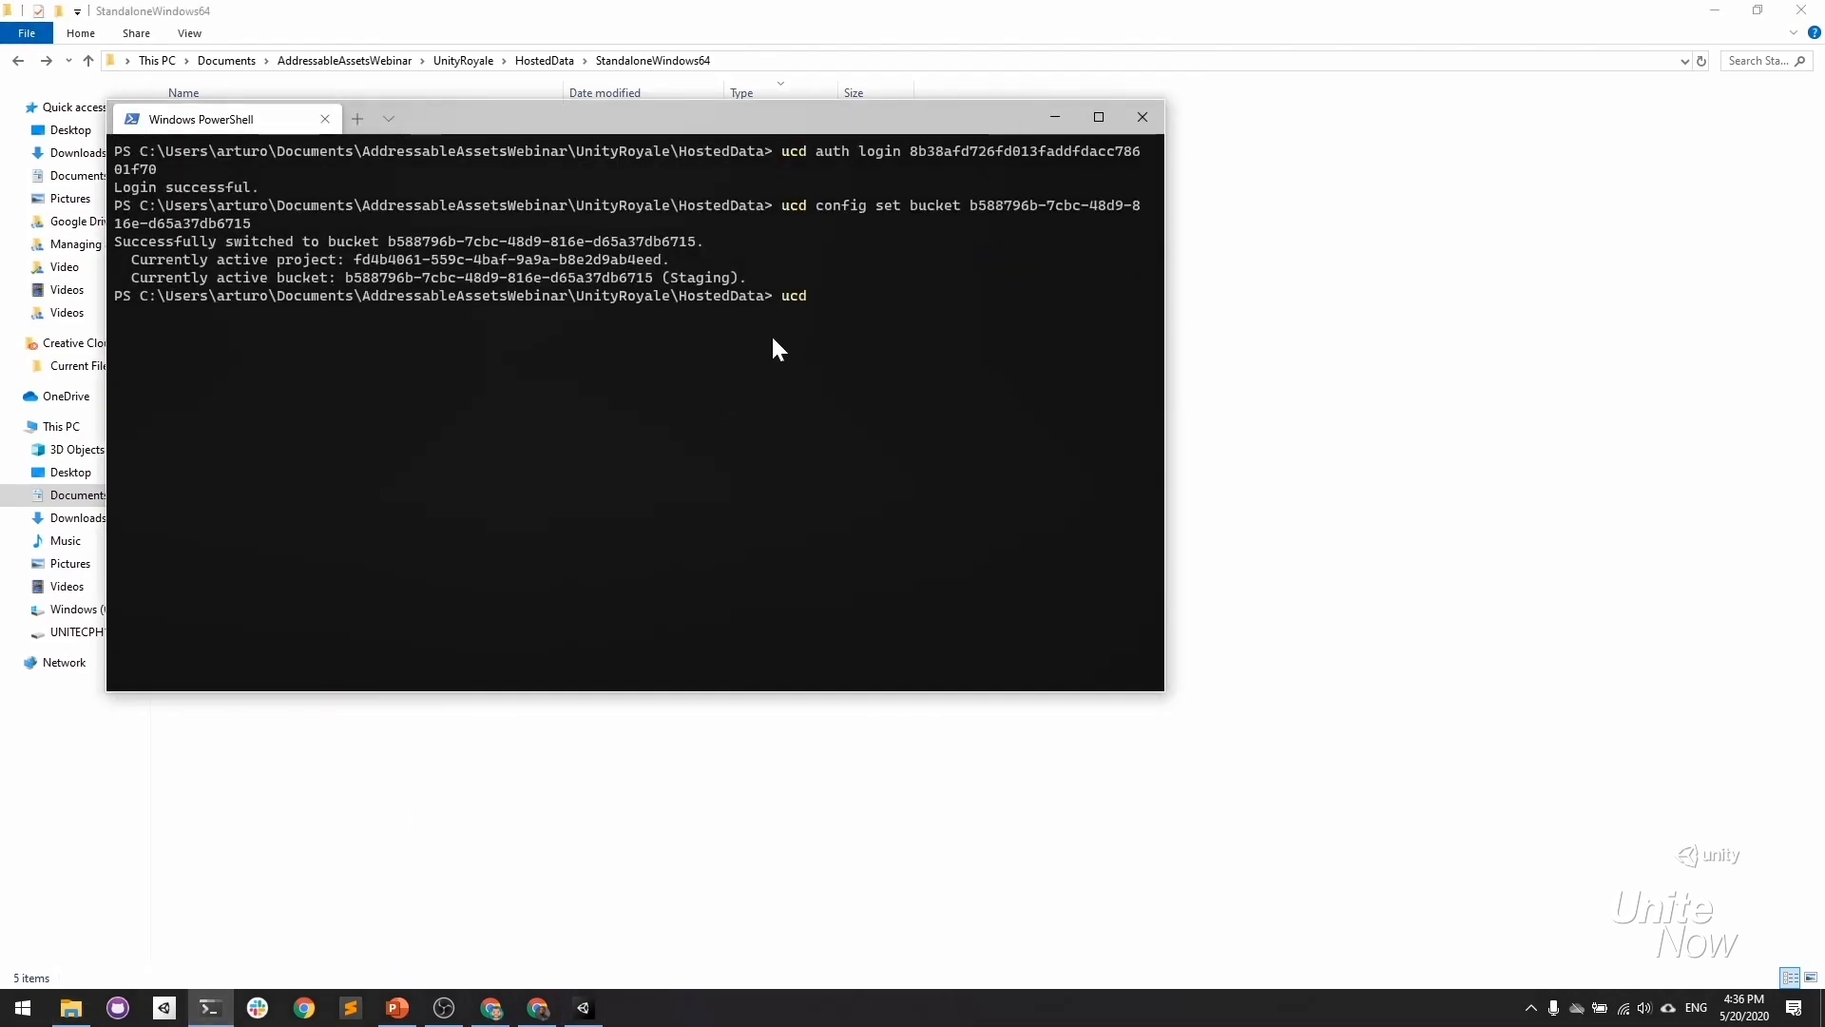
pyautogui.write(' entr')
pyautogui.write('ies sync')
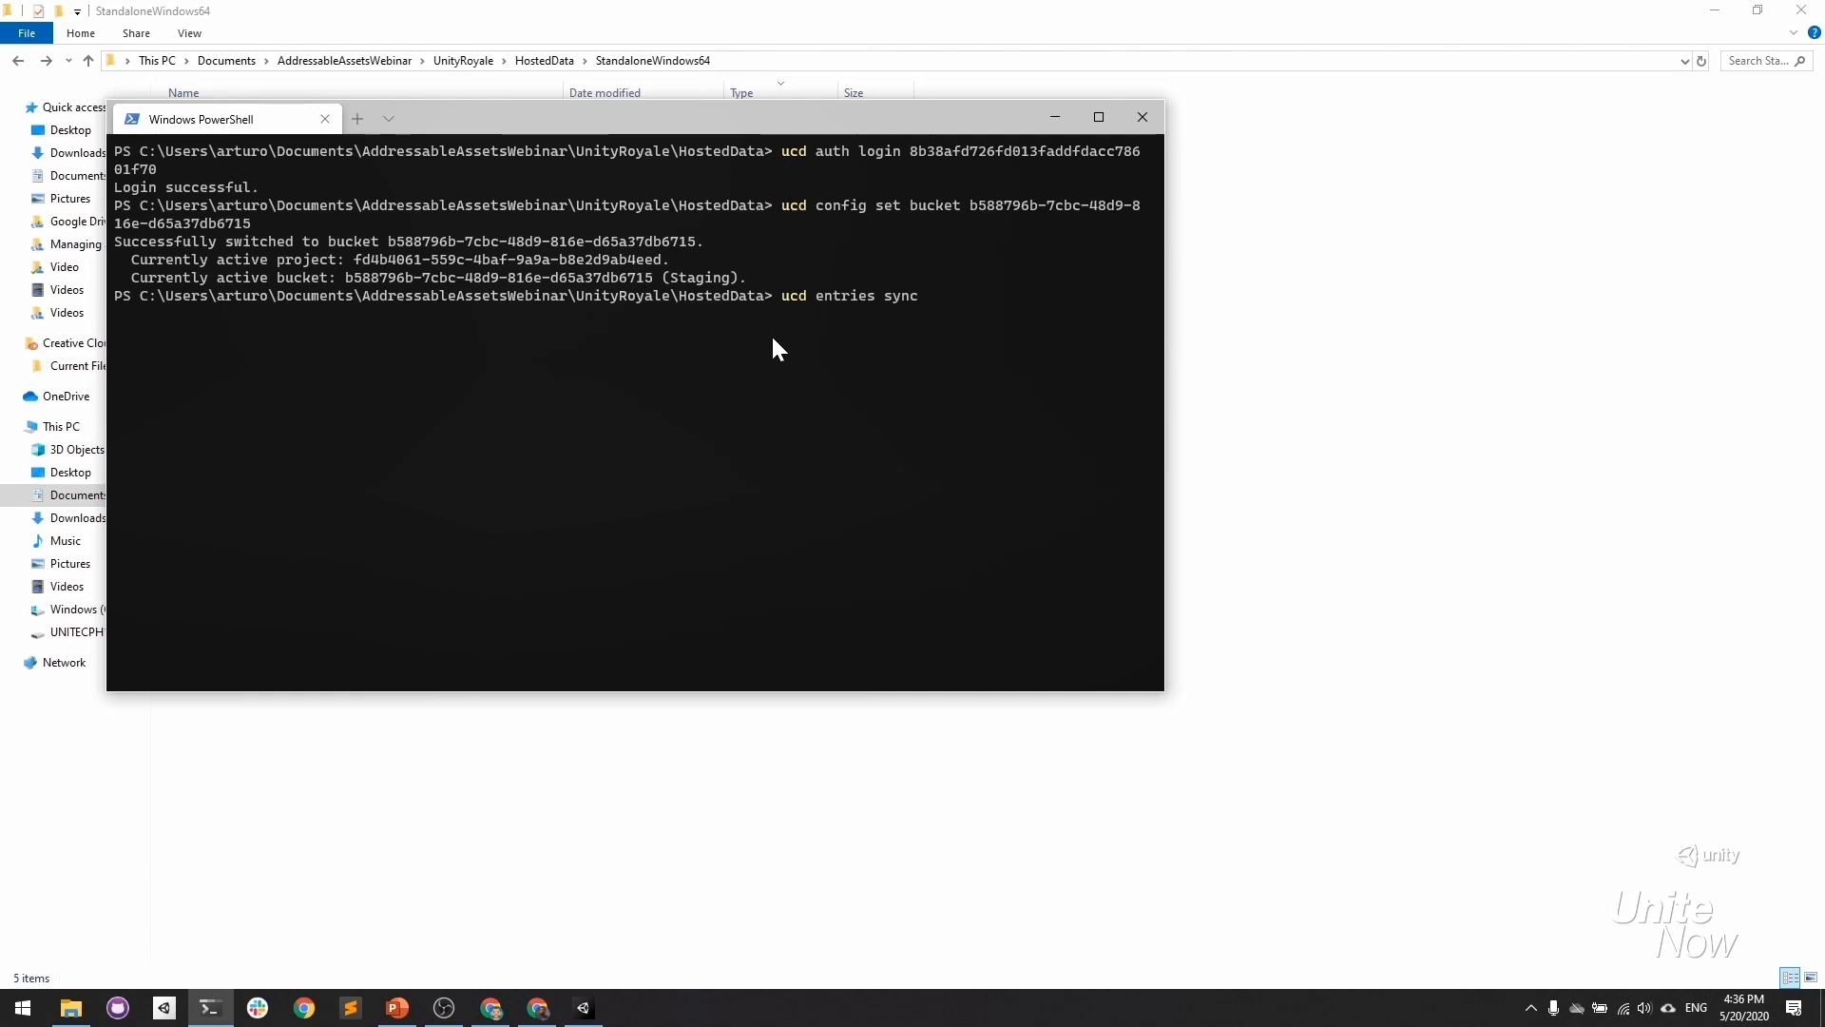
pyautogui.write('s')
# Run 'ucd entries sync .\StandaloneWindows64\' and then 'ucd releases create' to make release 1.
pyautogui.press('Tab')
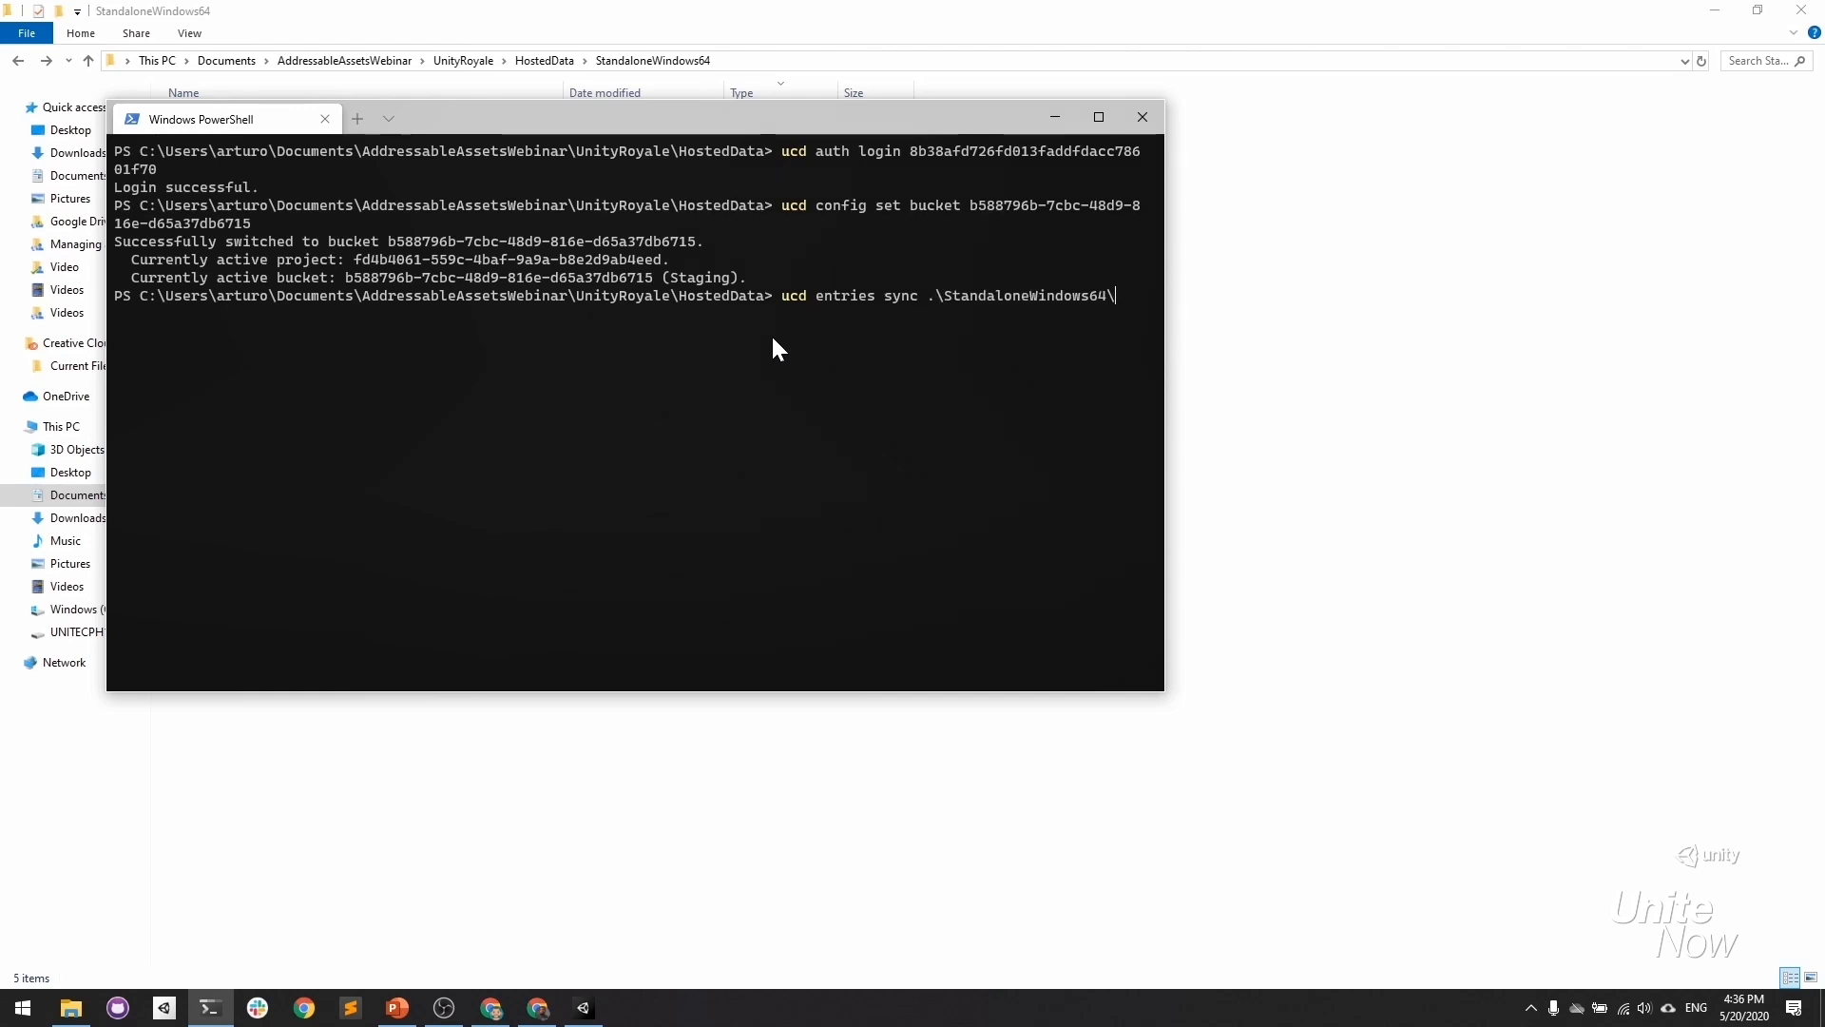
pyautogui.press('Return')
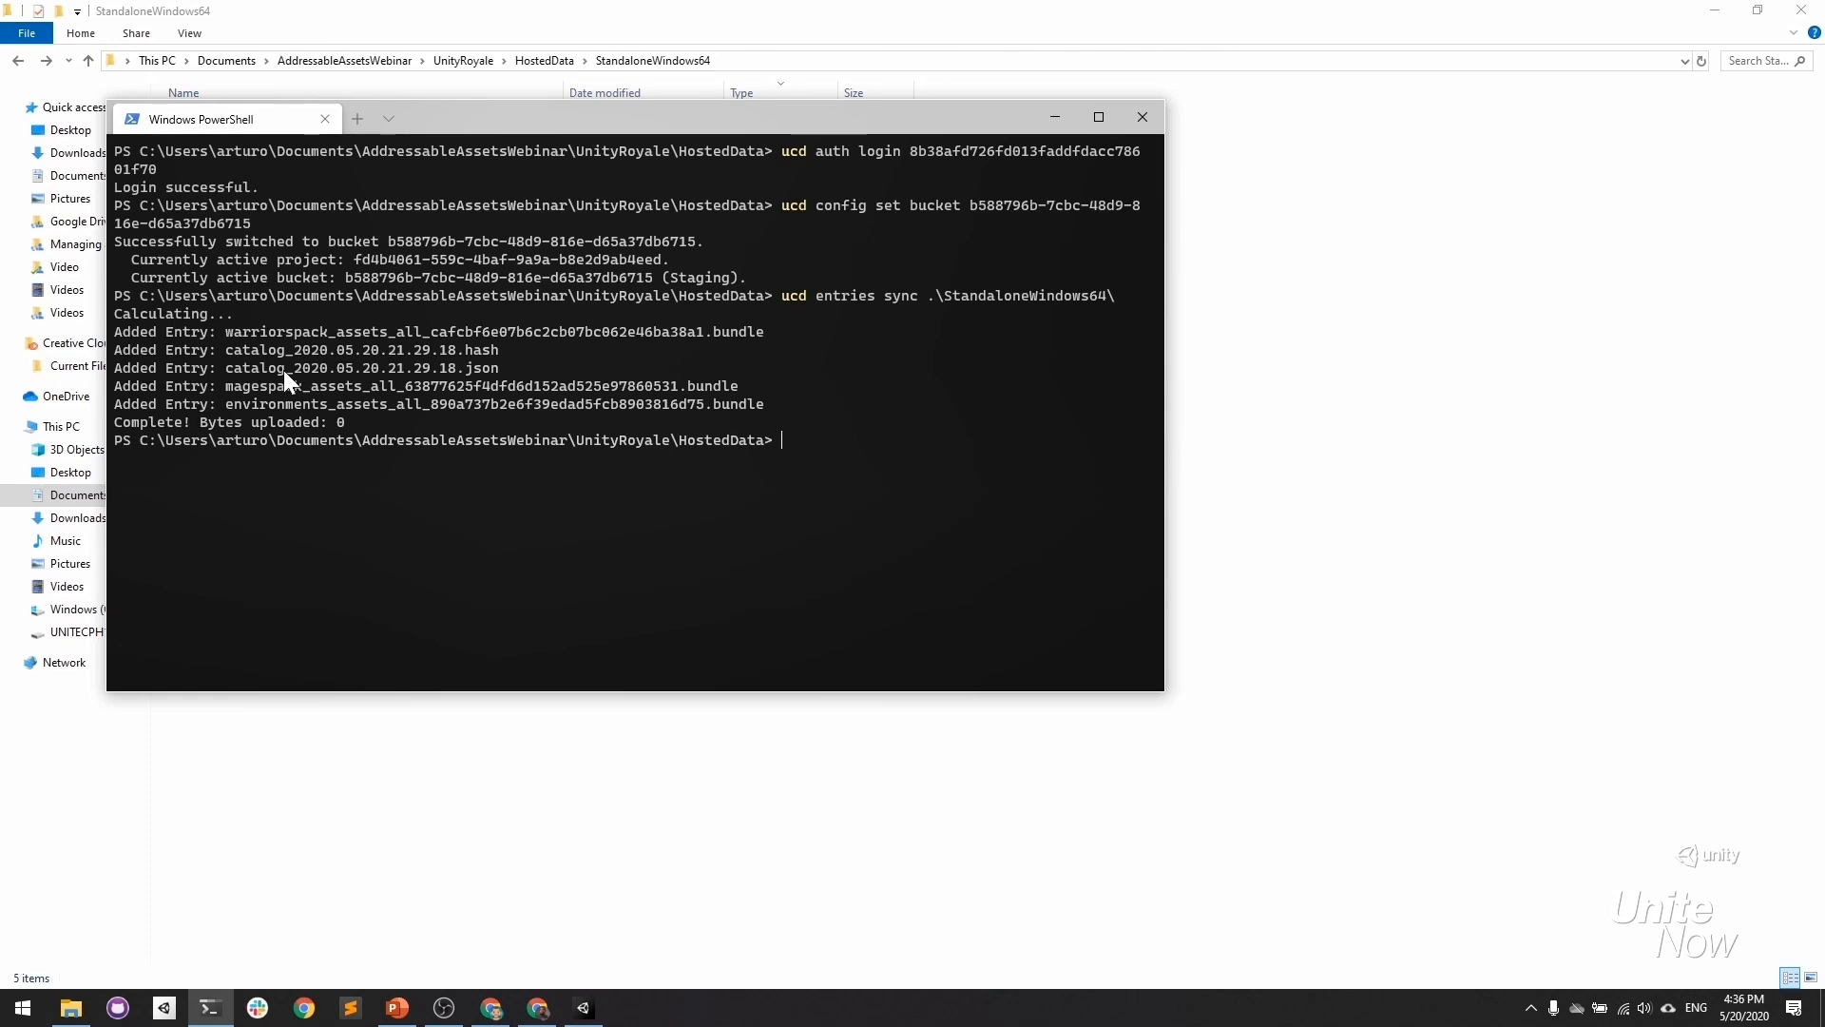
pyautogui.write('u')
pyautogui.write('r')
pyautogui.write('eleasescreate')
pyautogui.press('Return')
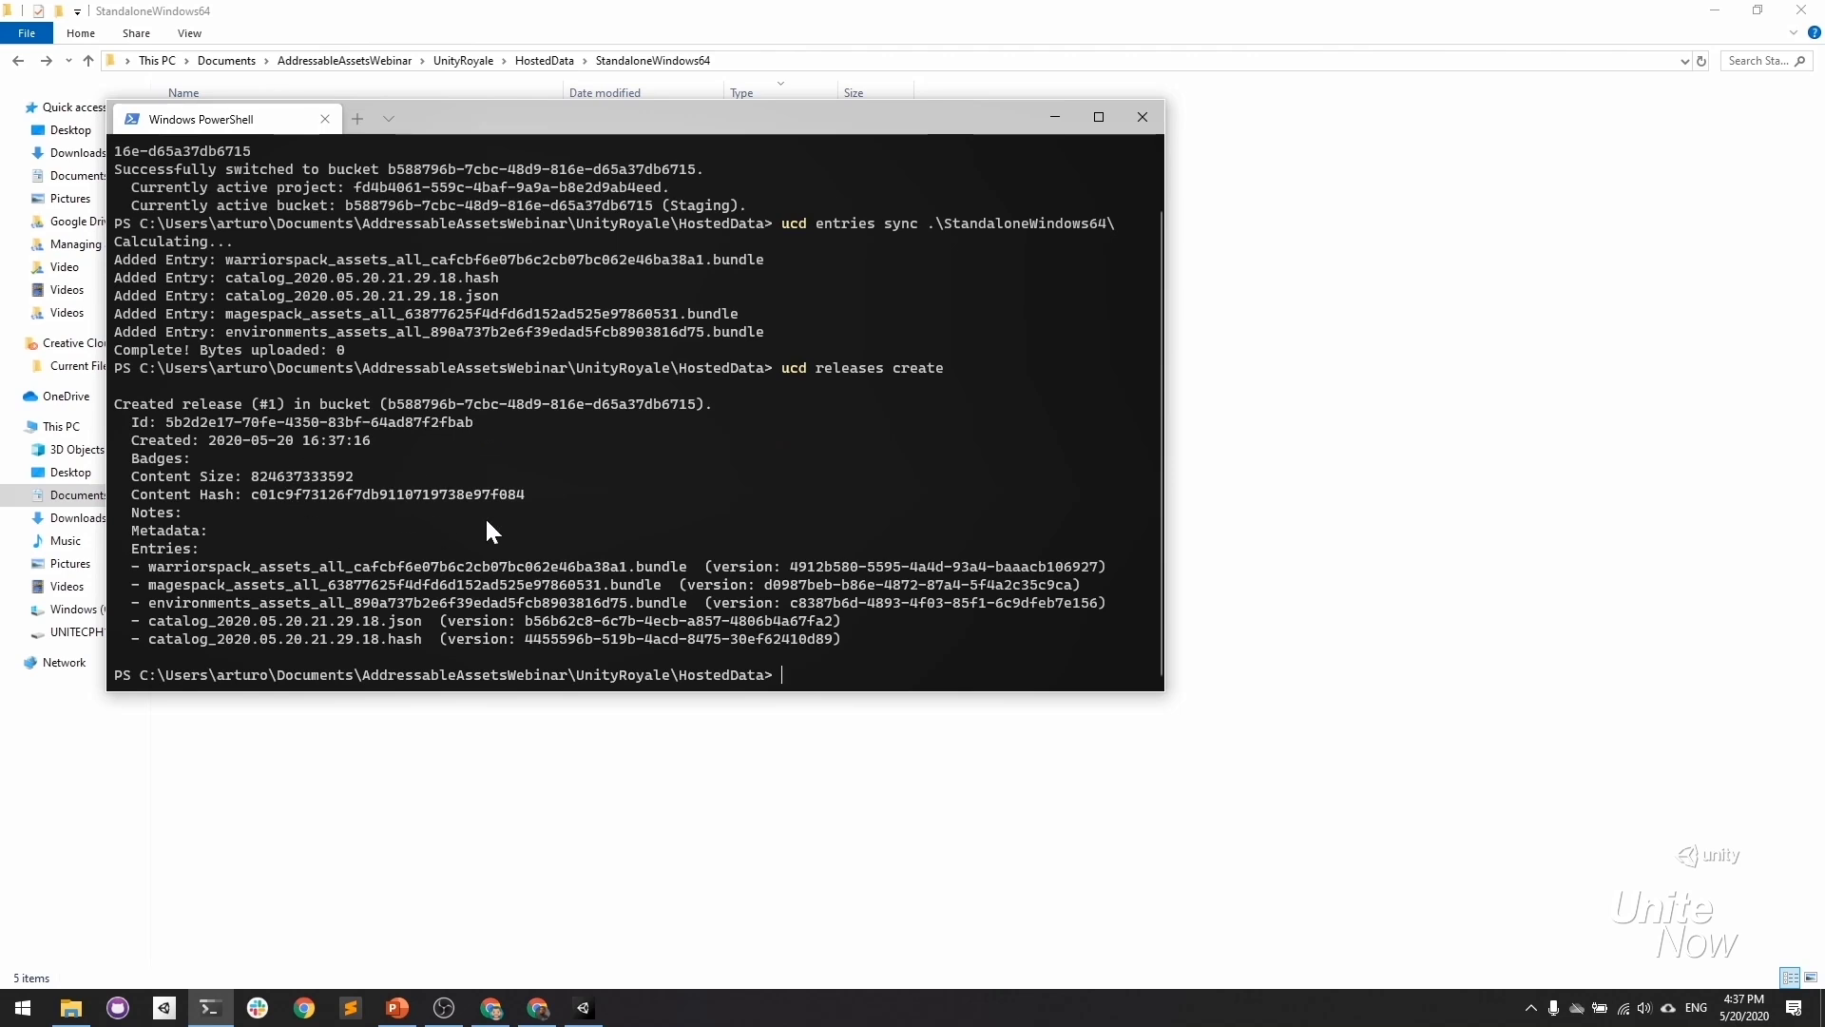
# Open the Staging bucket's Latest release, Release 1, with its five uploaded assets.
pyautogui.click(538, 1008)
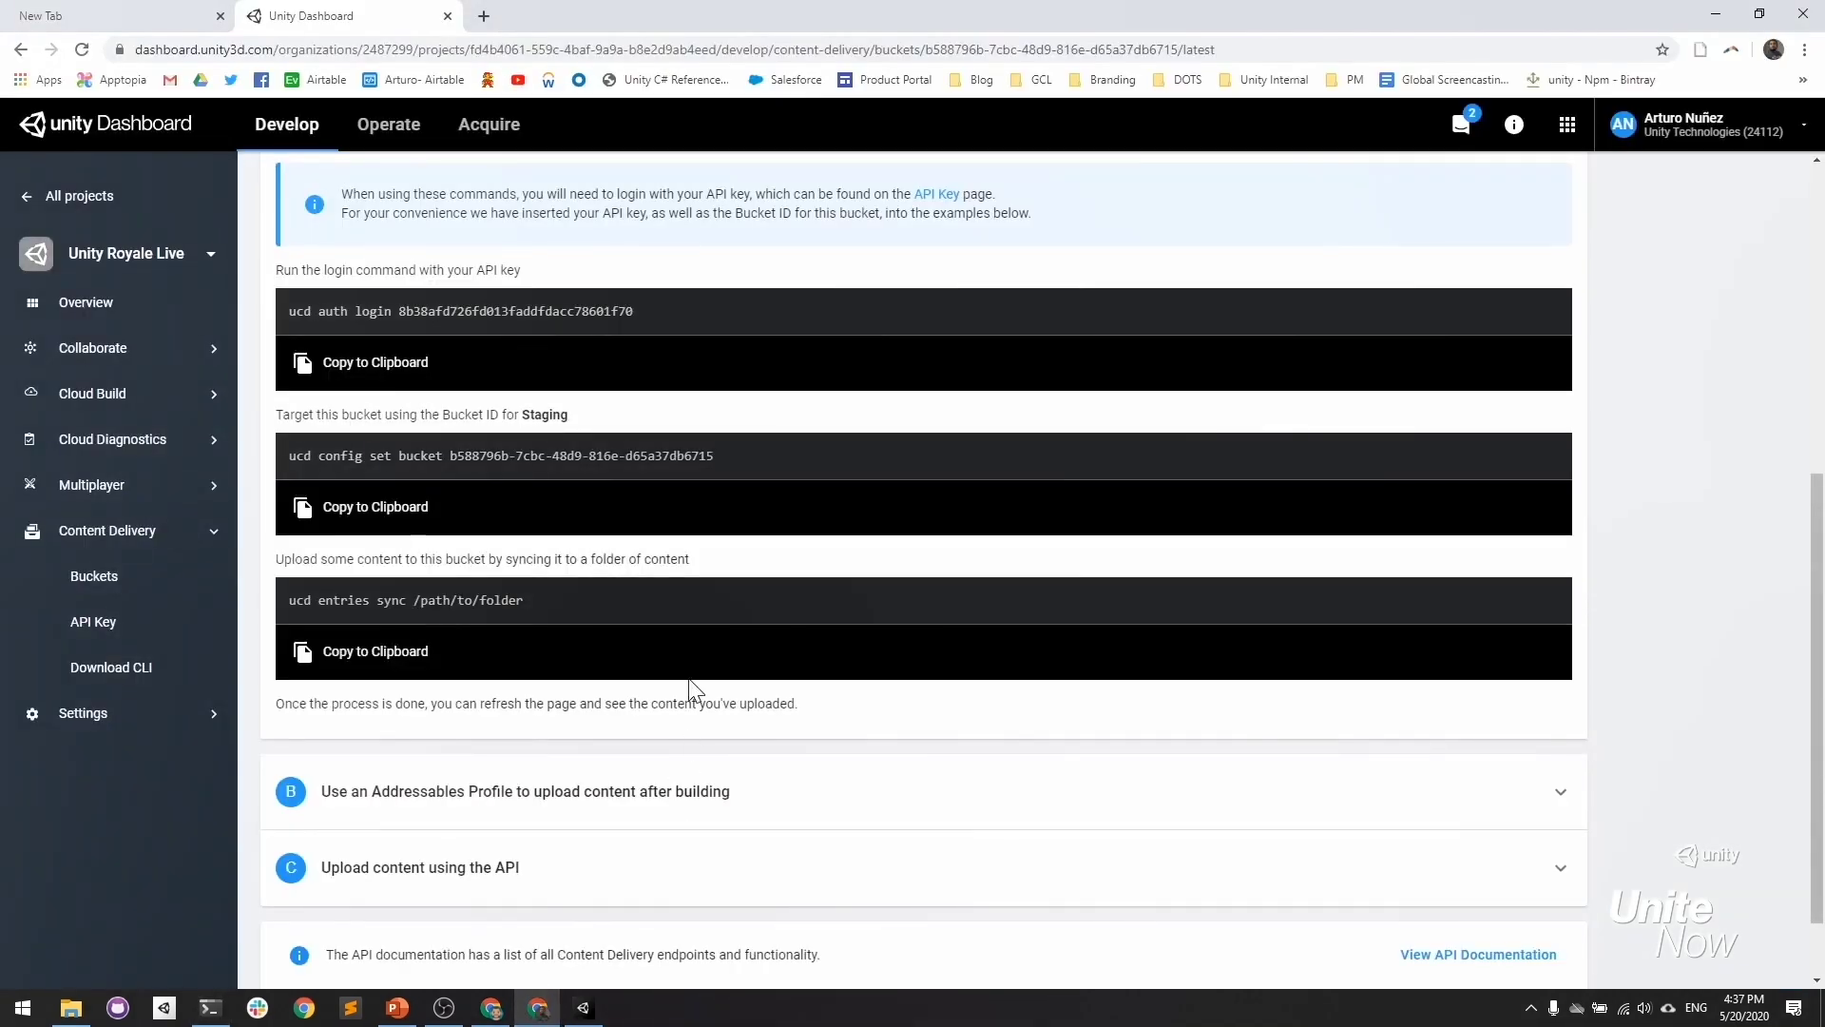
pyautogui.click(94, 575)
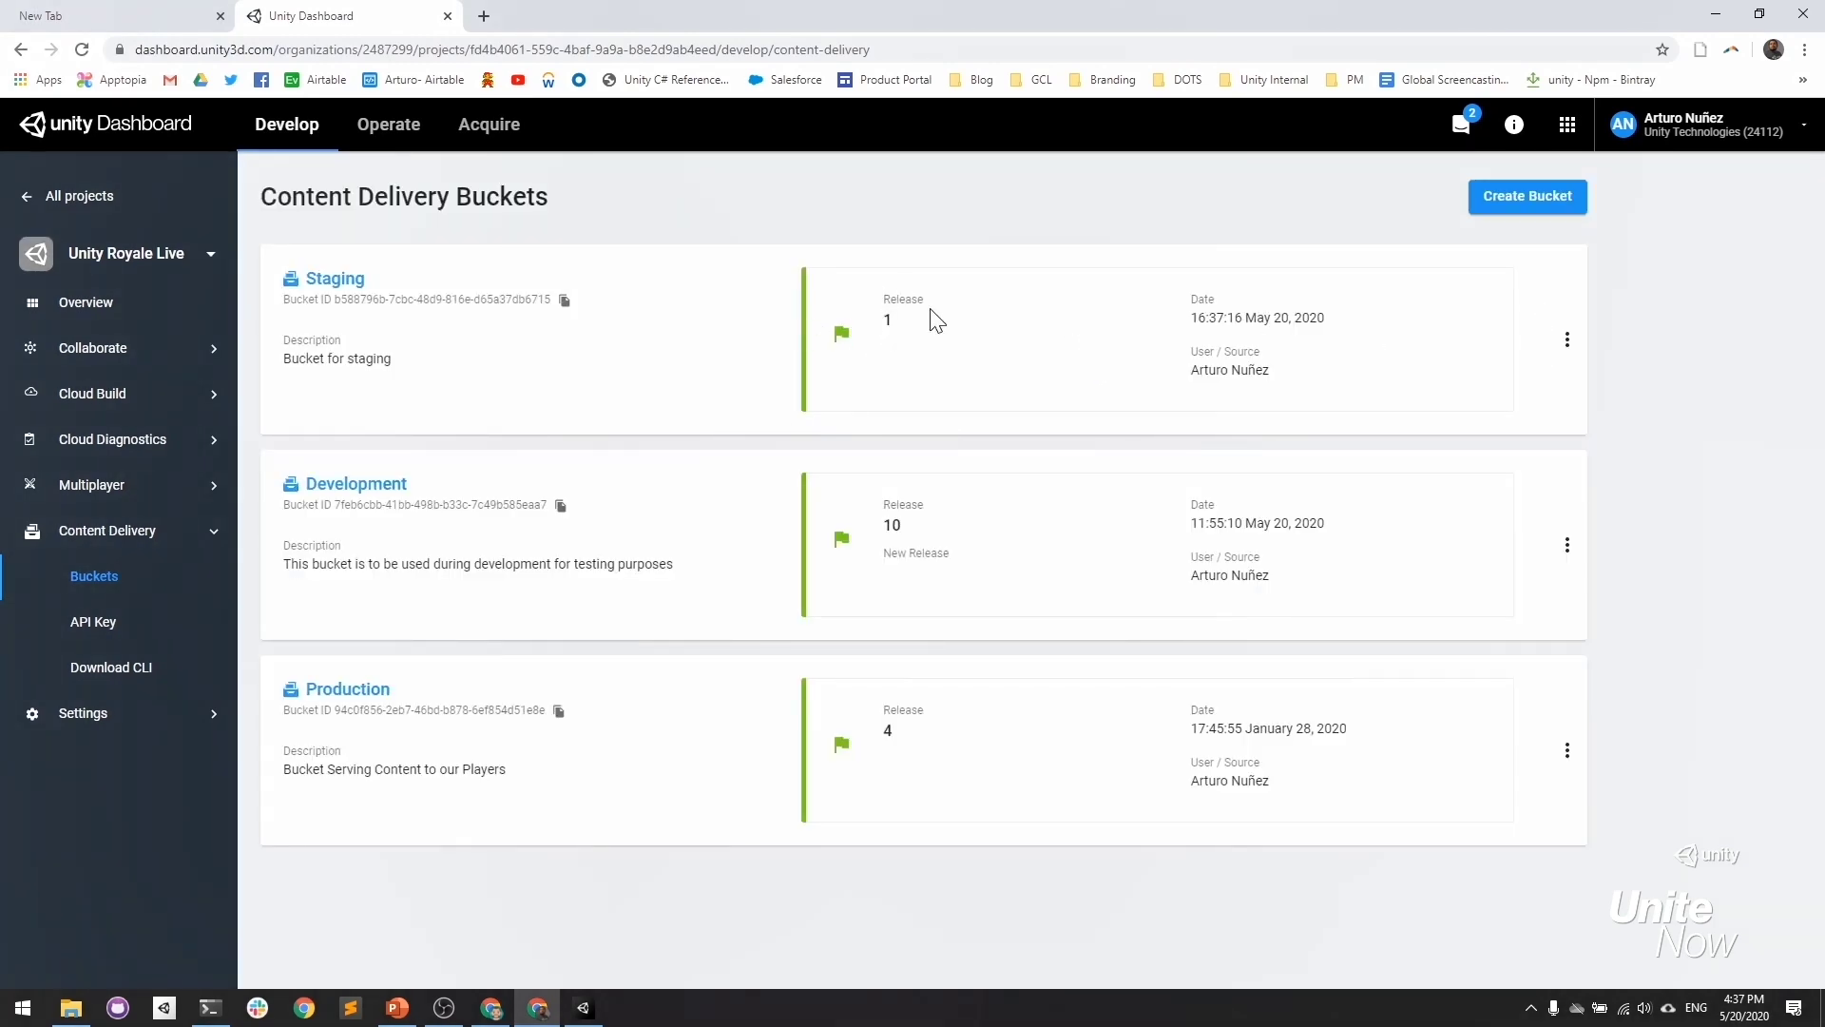
pyautogui.click(336, 277)
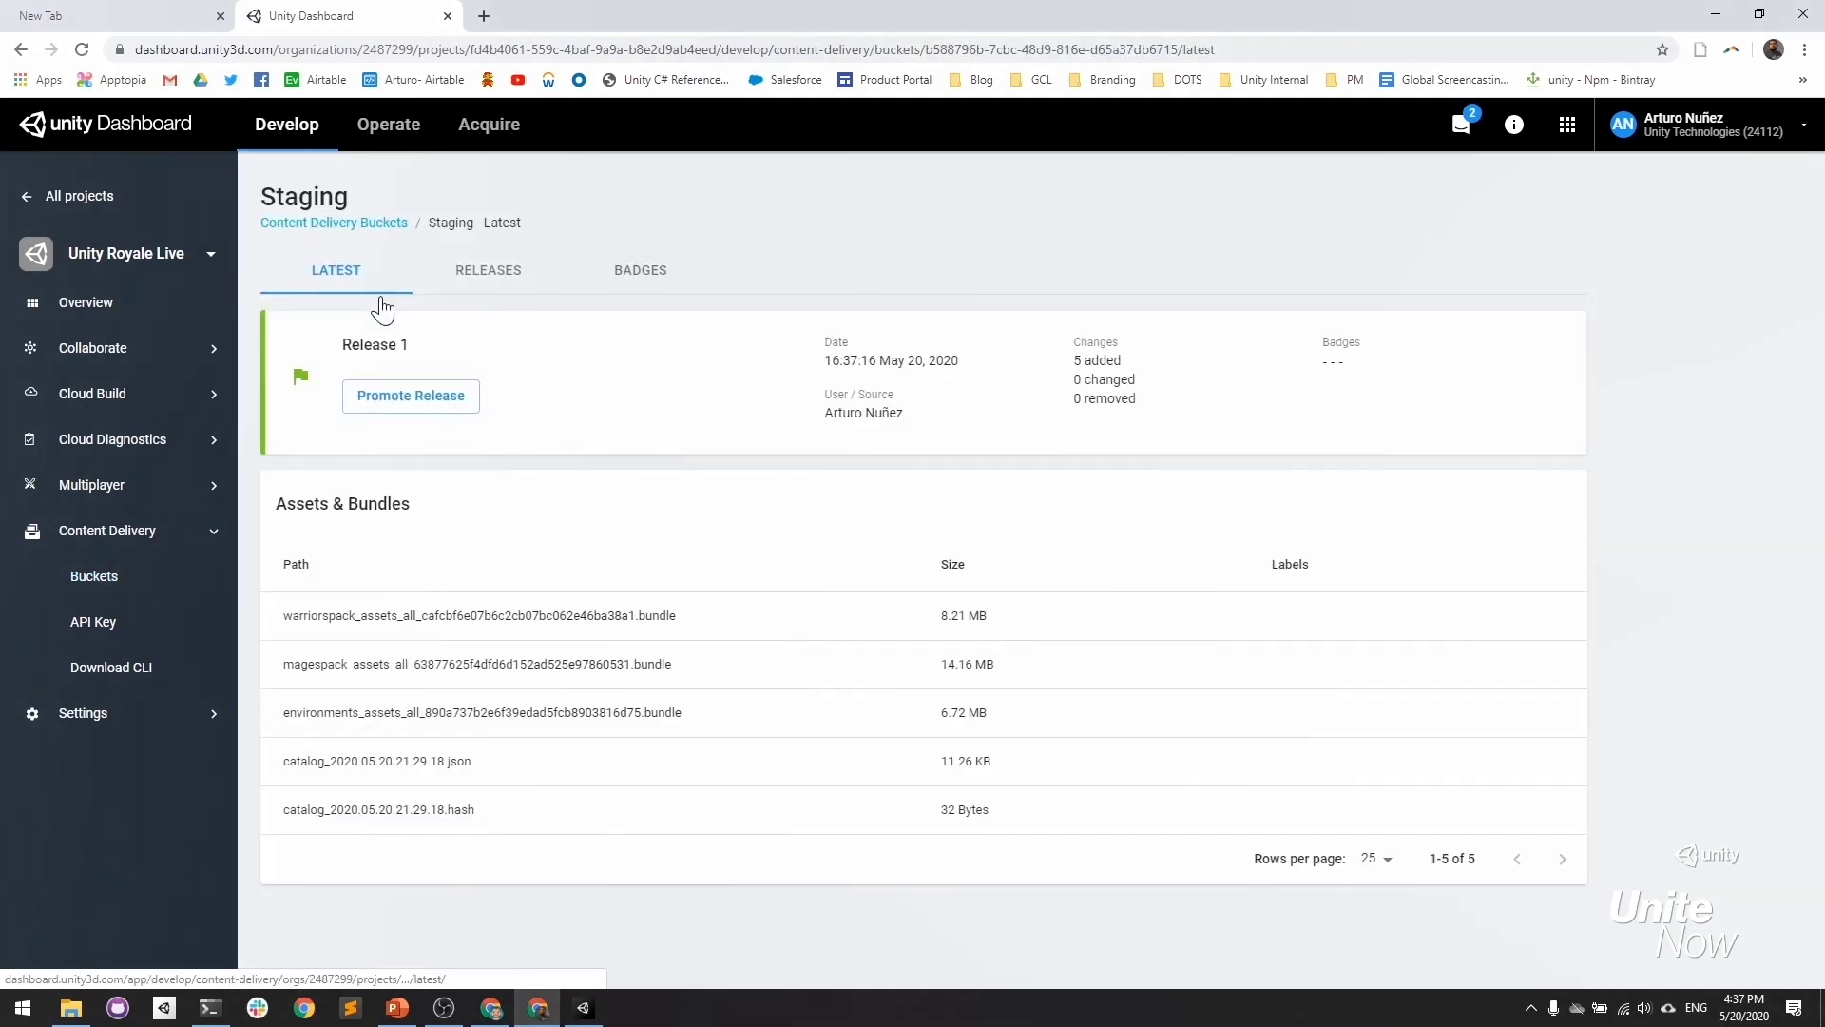
pyautogui.click(488, 269)
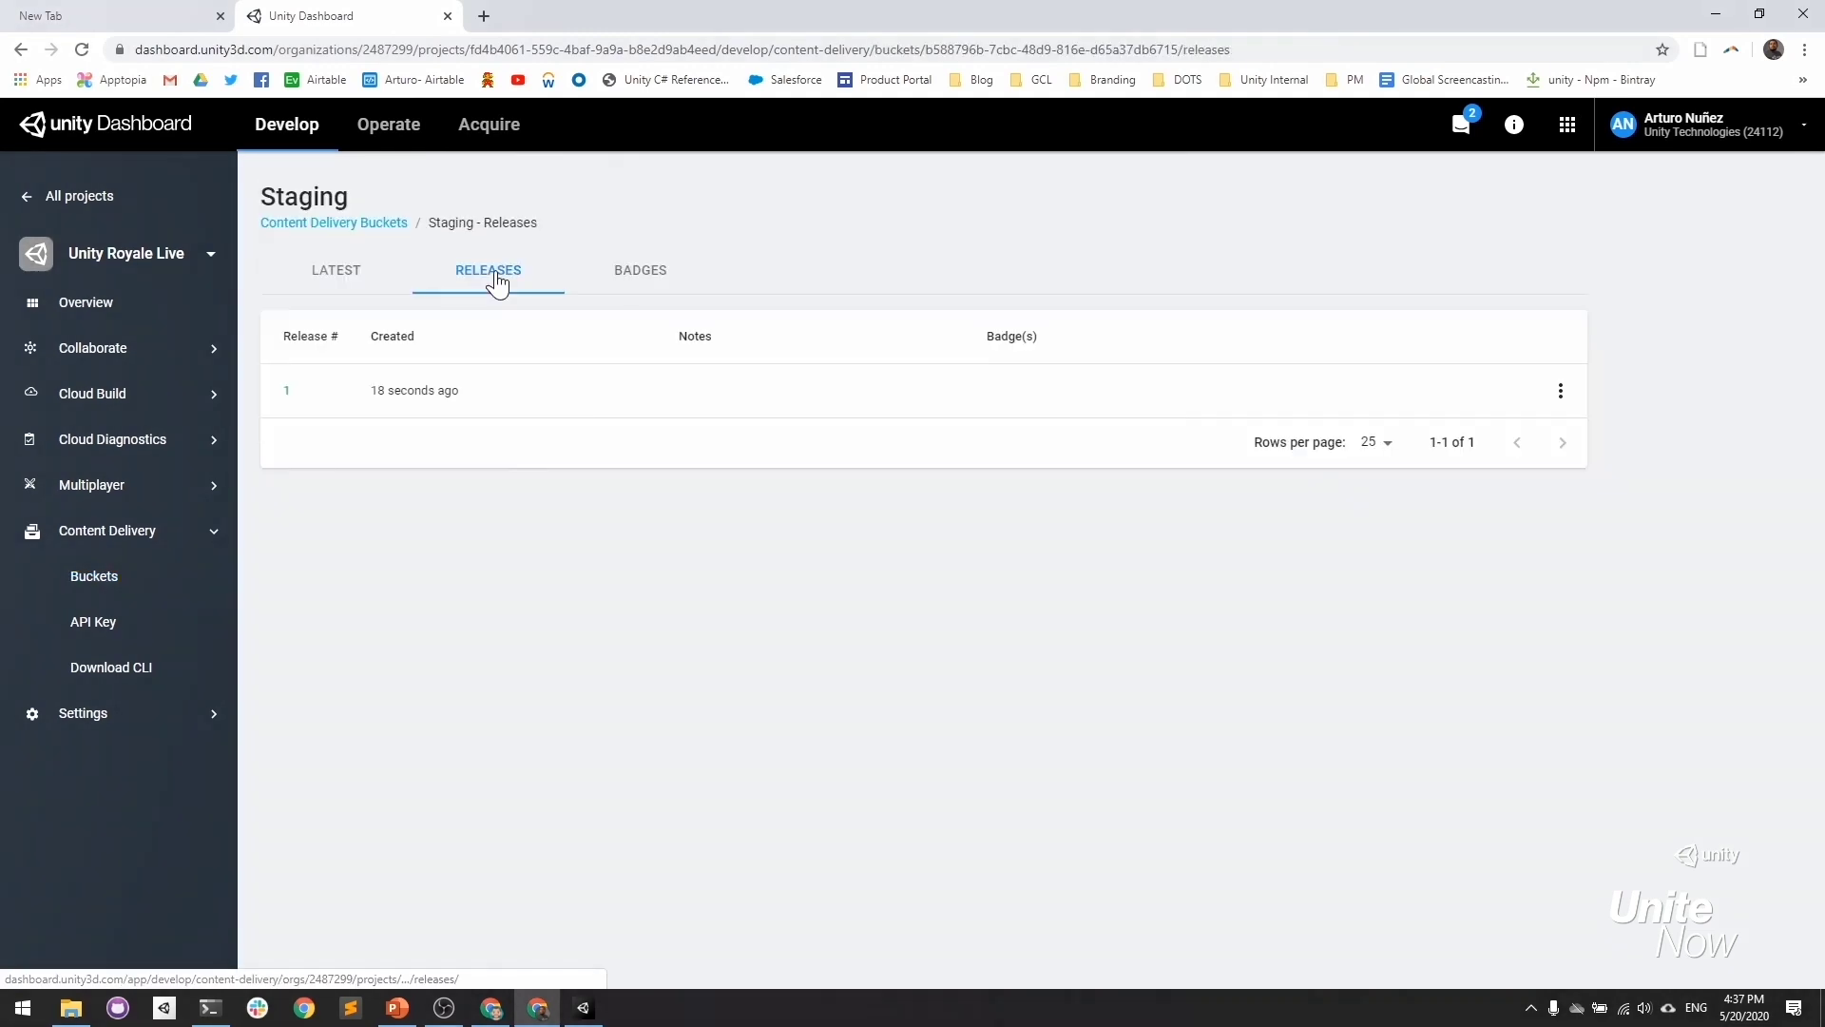
pyautogui.click(336, 278)
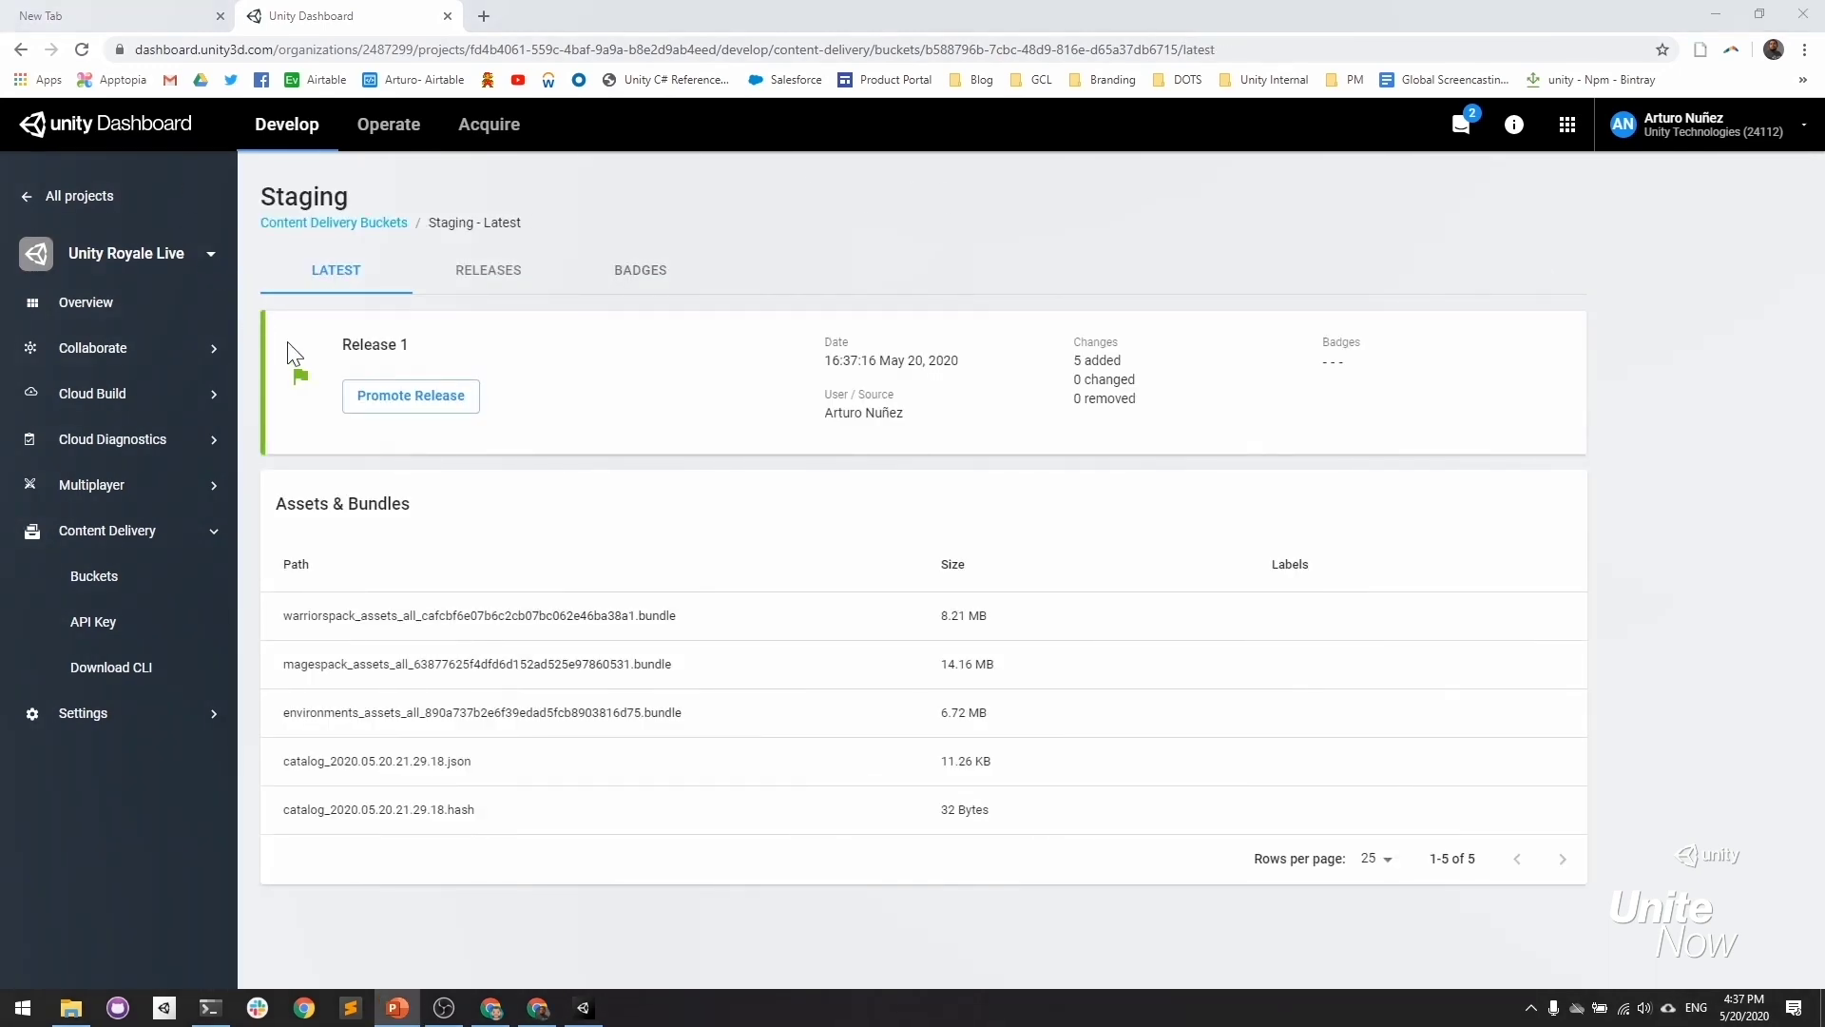
# Begin promoting Staging's Release 1 with Production as the target bucket.
pyautogui.click(411, 396)
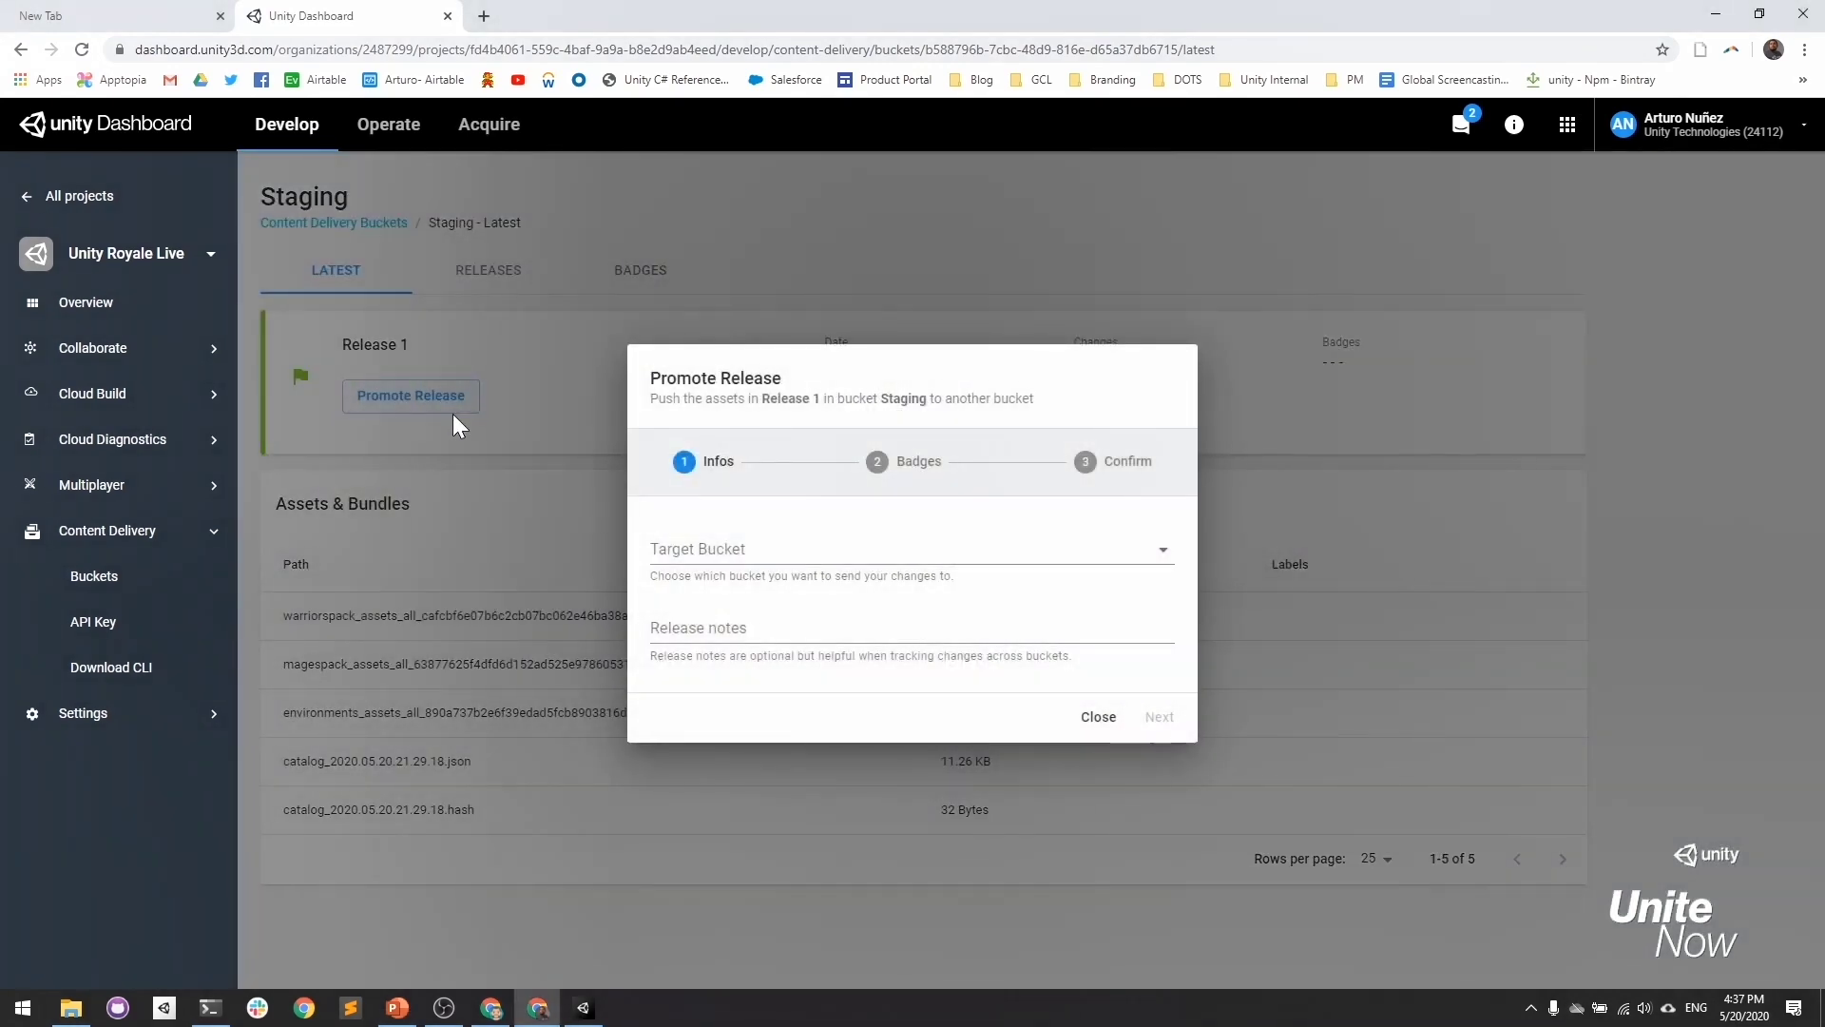
pyautogui.click(818, 557)
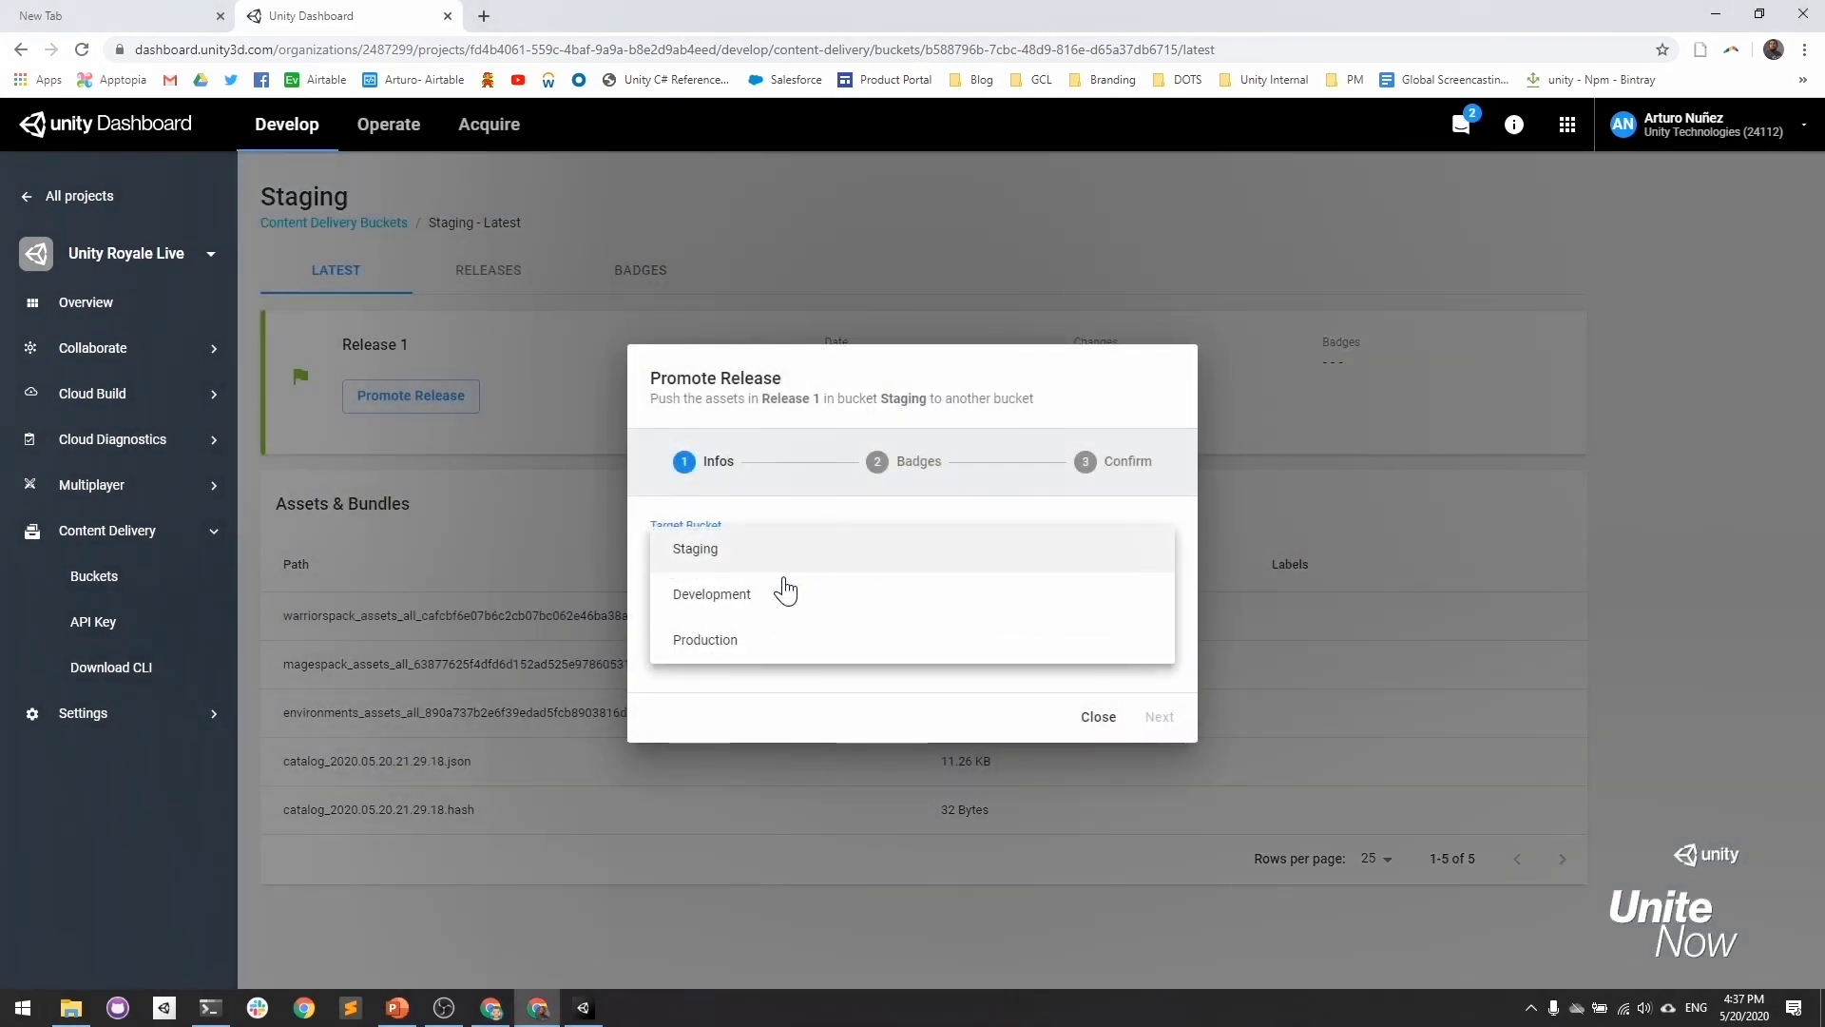
pyautogui.click(767, 641)
pyautogui.click(856, 628)
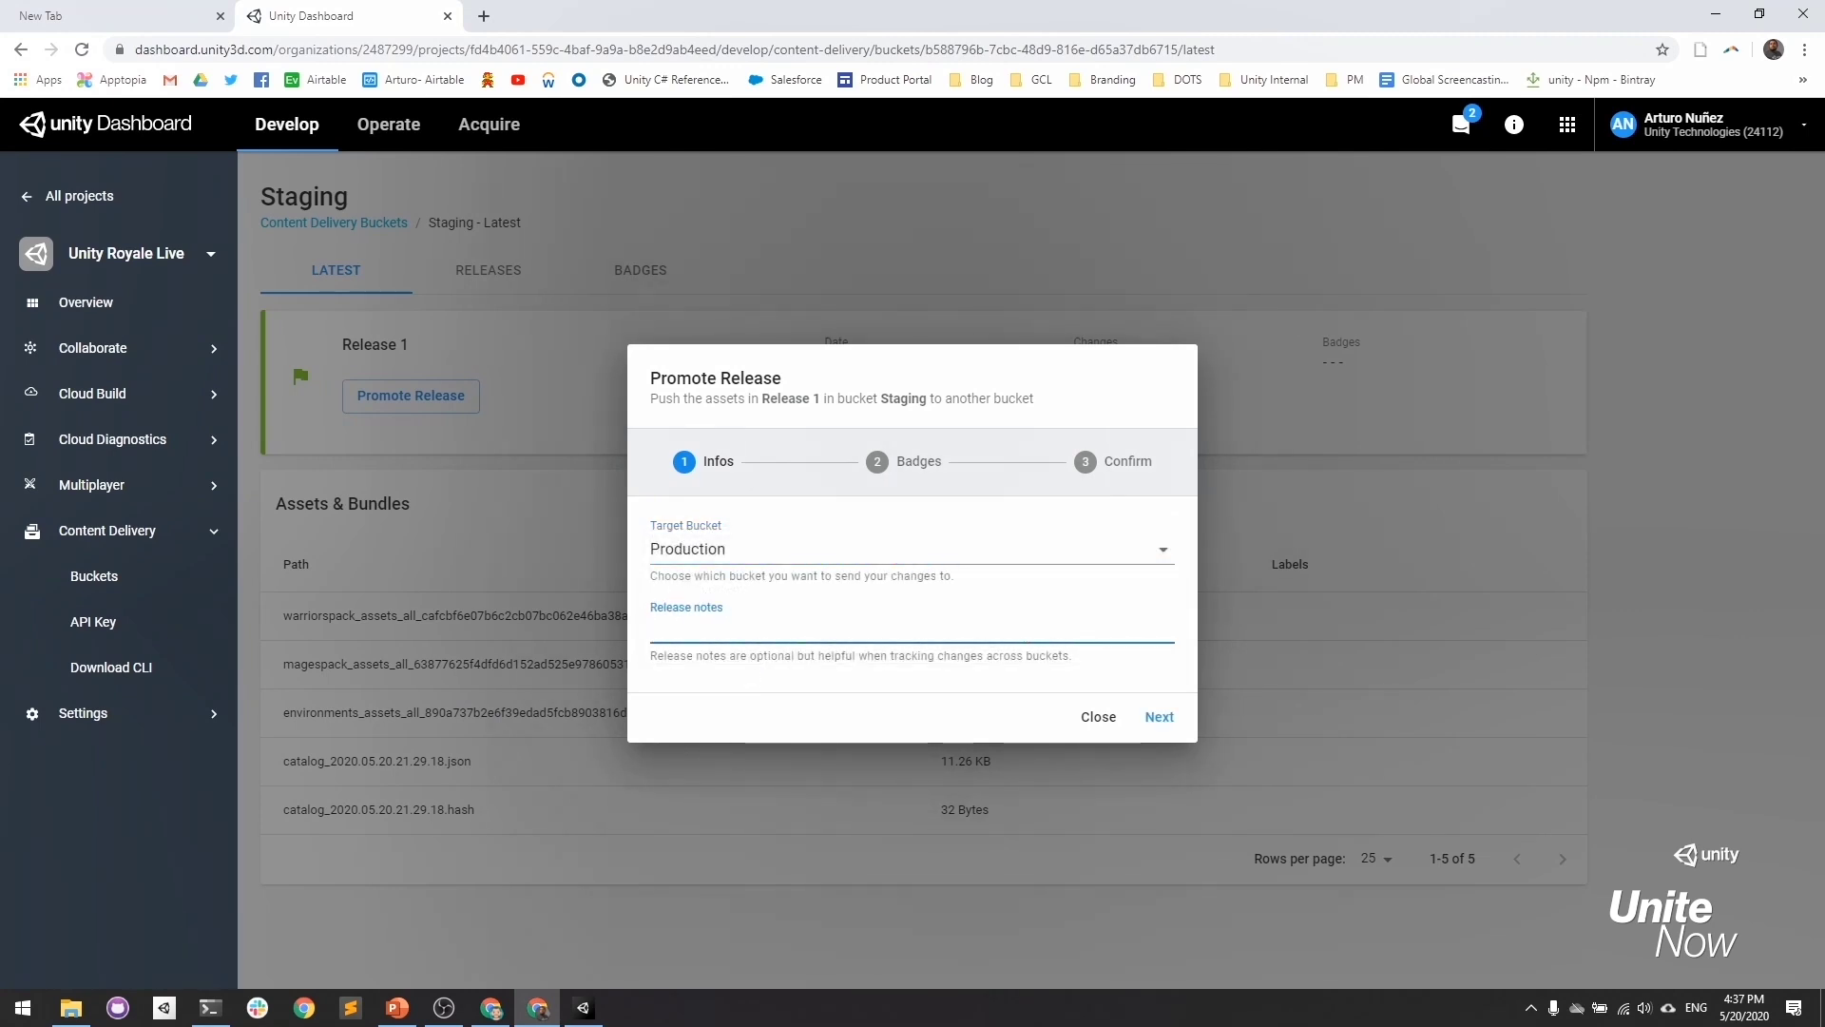
pyautogui.click(1159, 716)
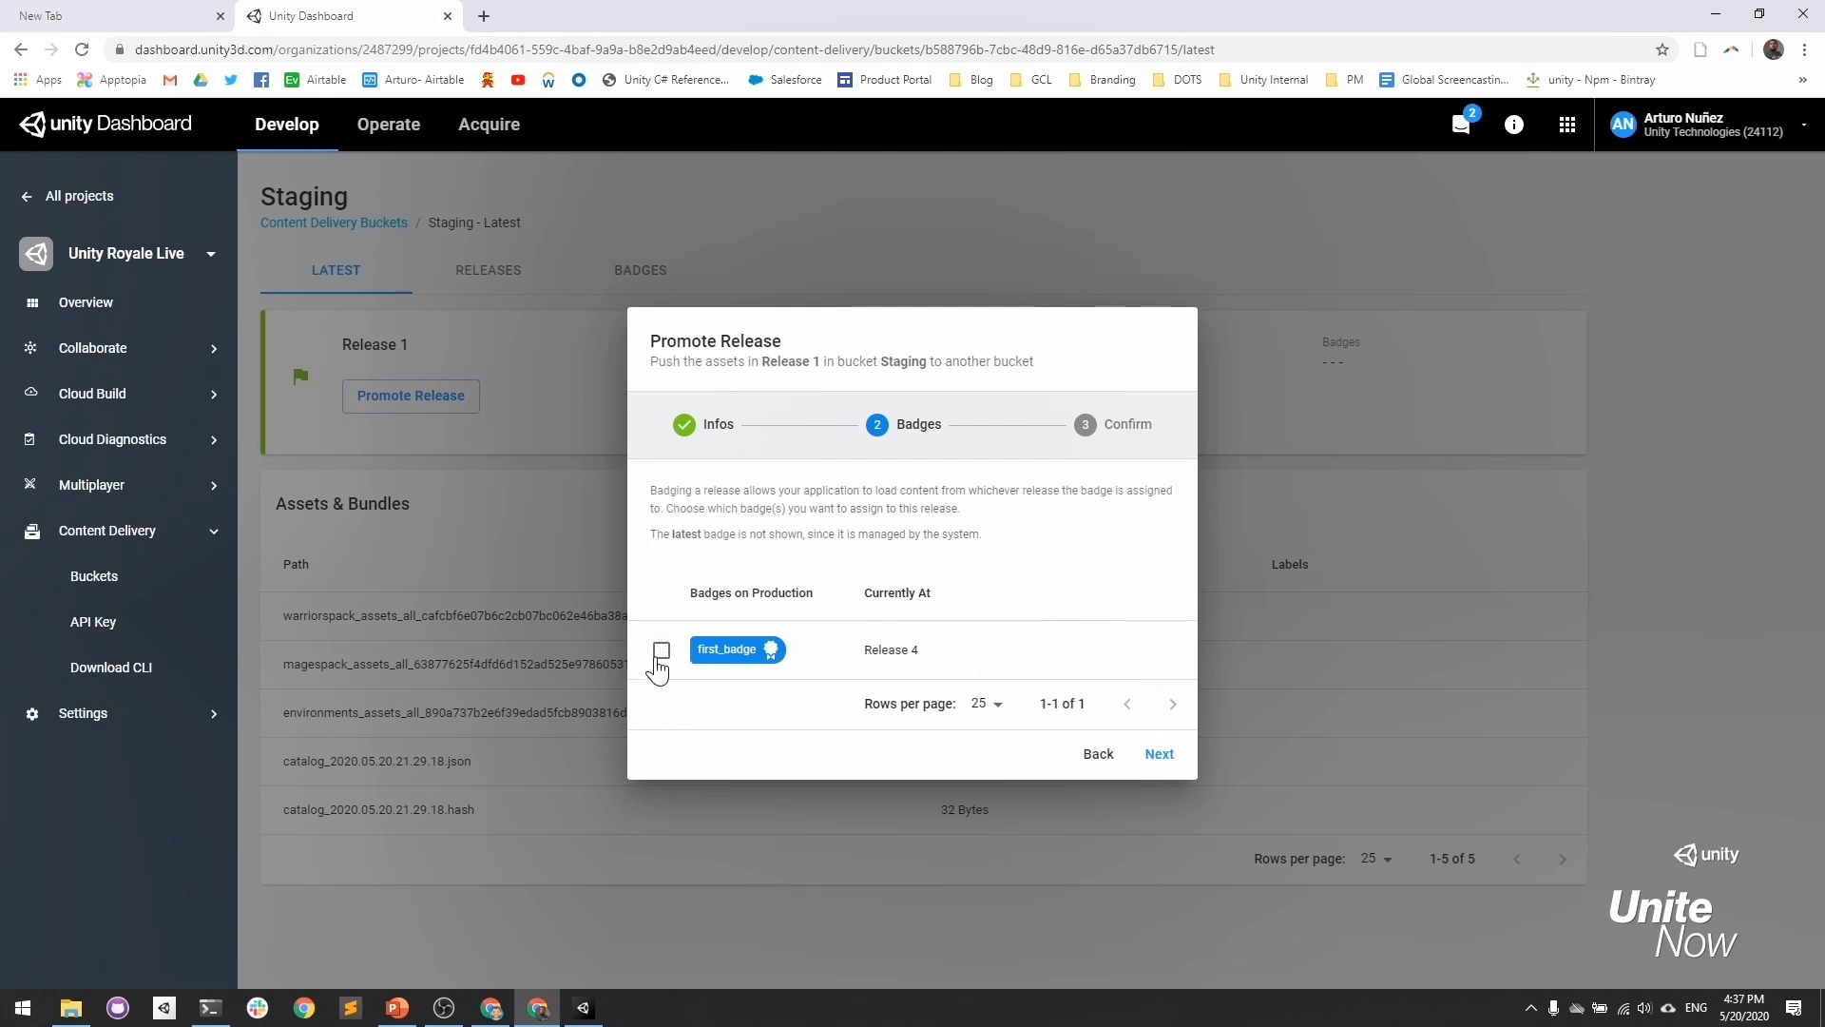
# Carry first_badge onto the promotion, confirm it, and view Production's new Release 5.
pyautogui.click(659, 651)
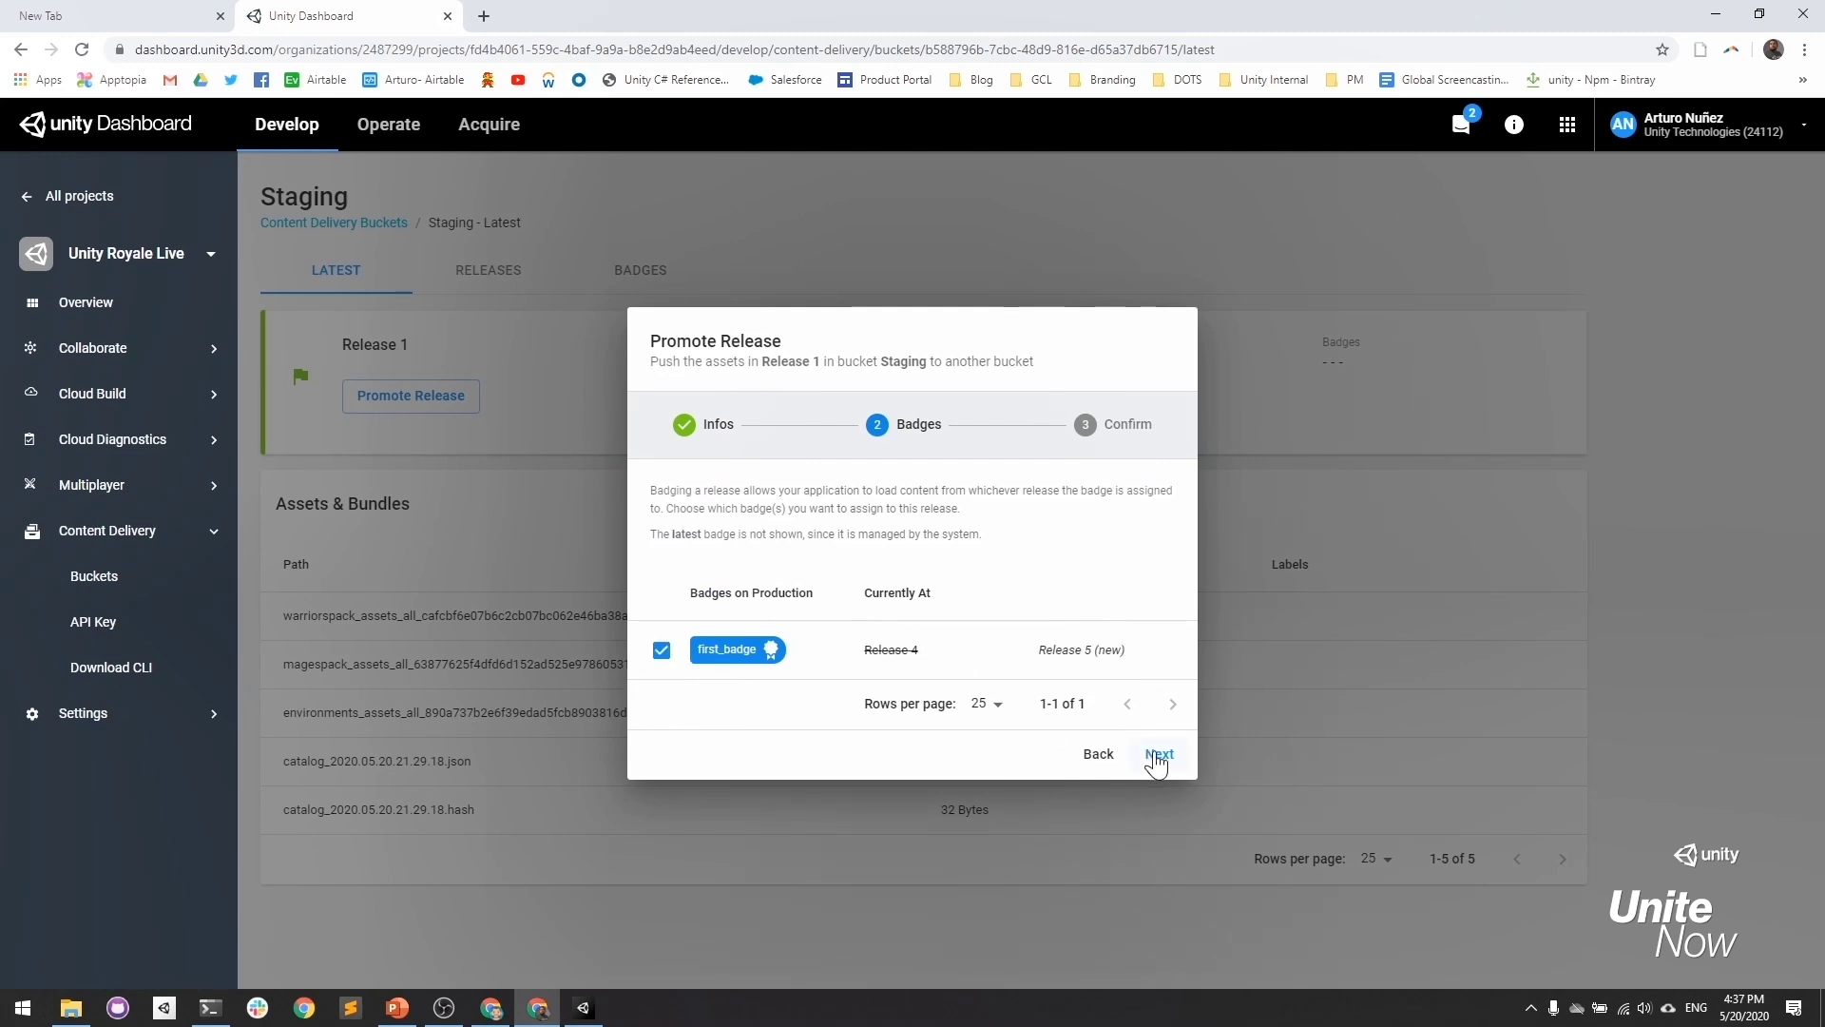
pyautogui.click(1160, 754)
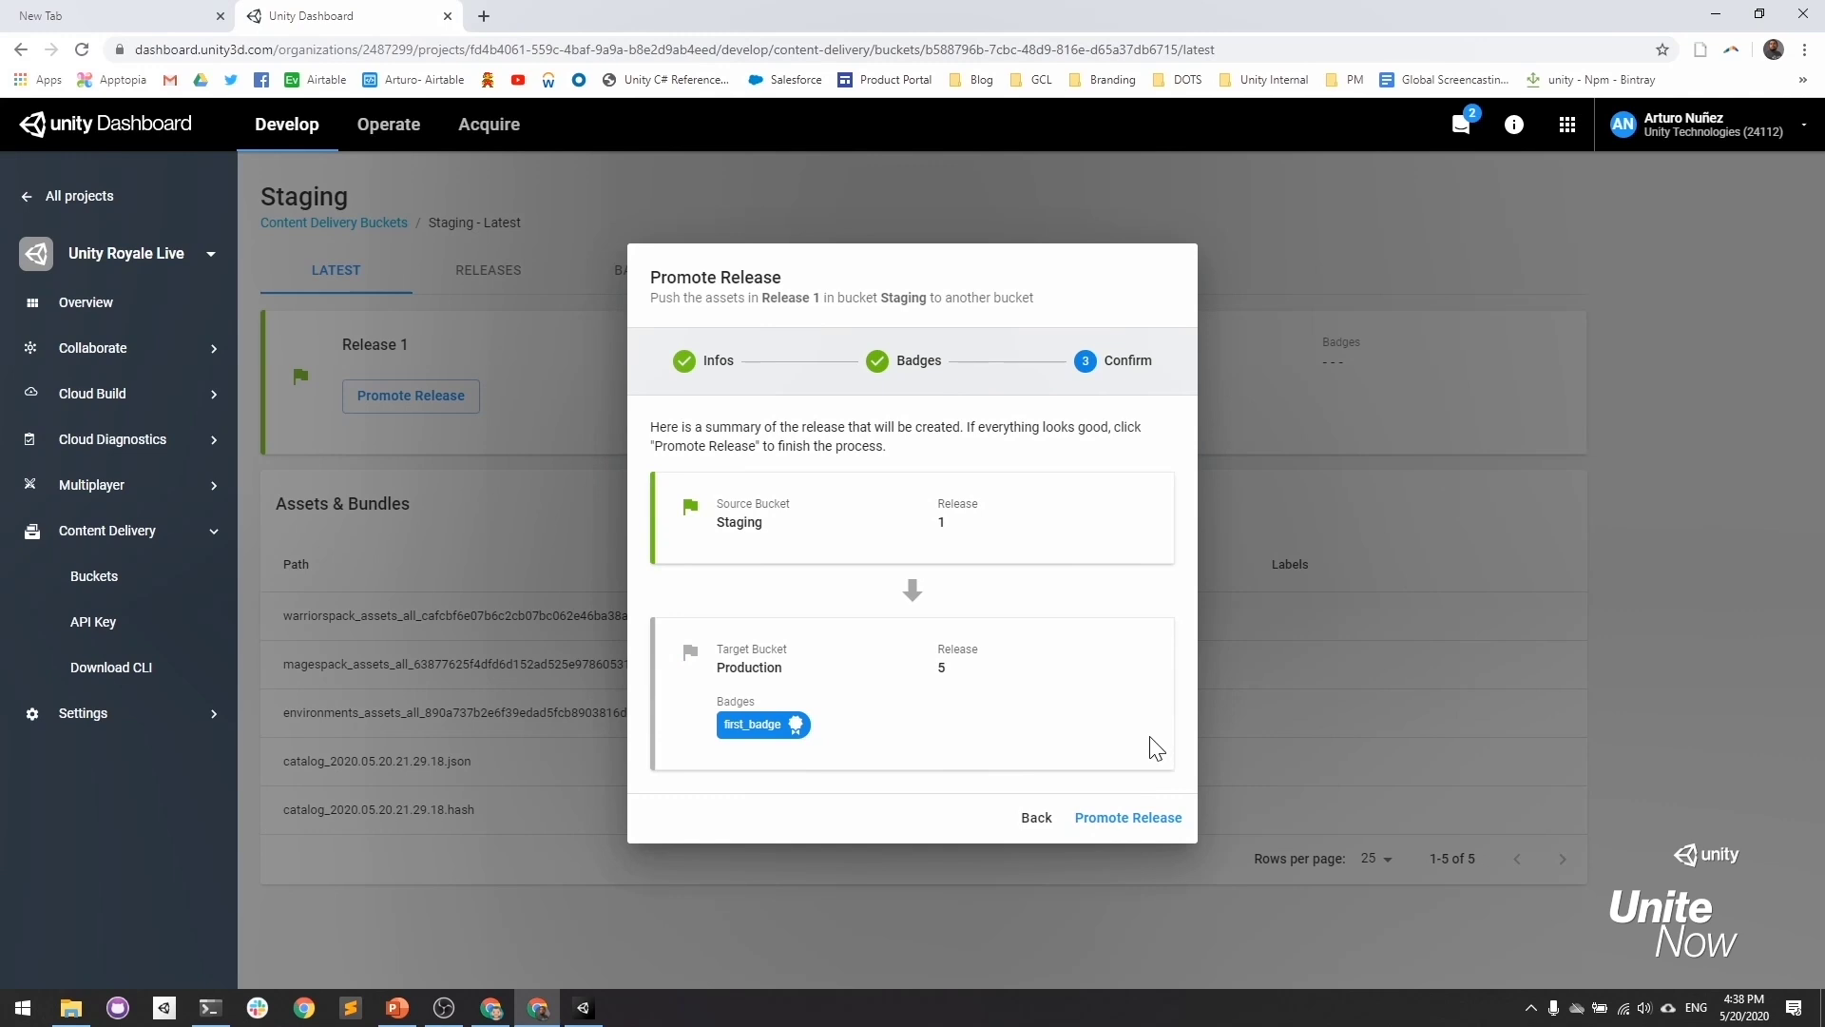
pyautogui.click(1091, 820)
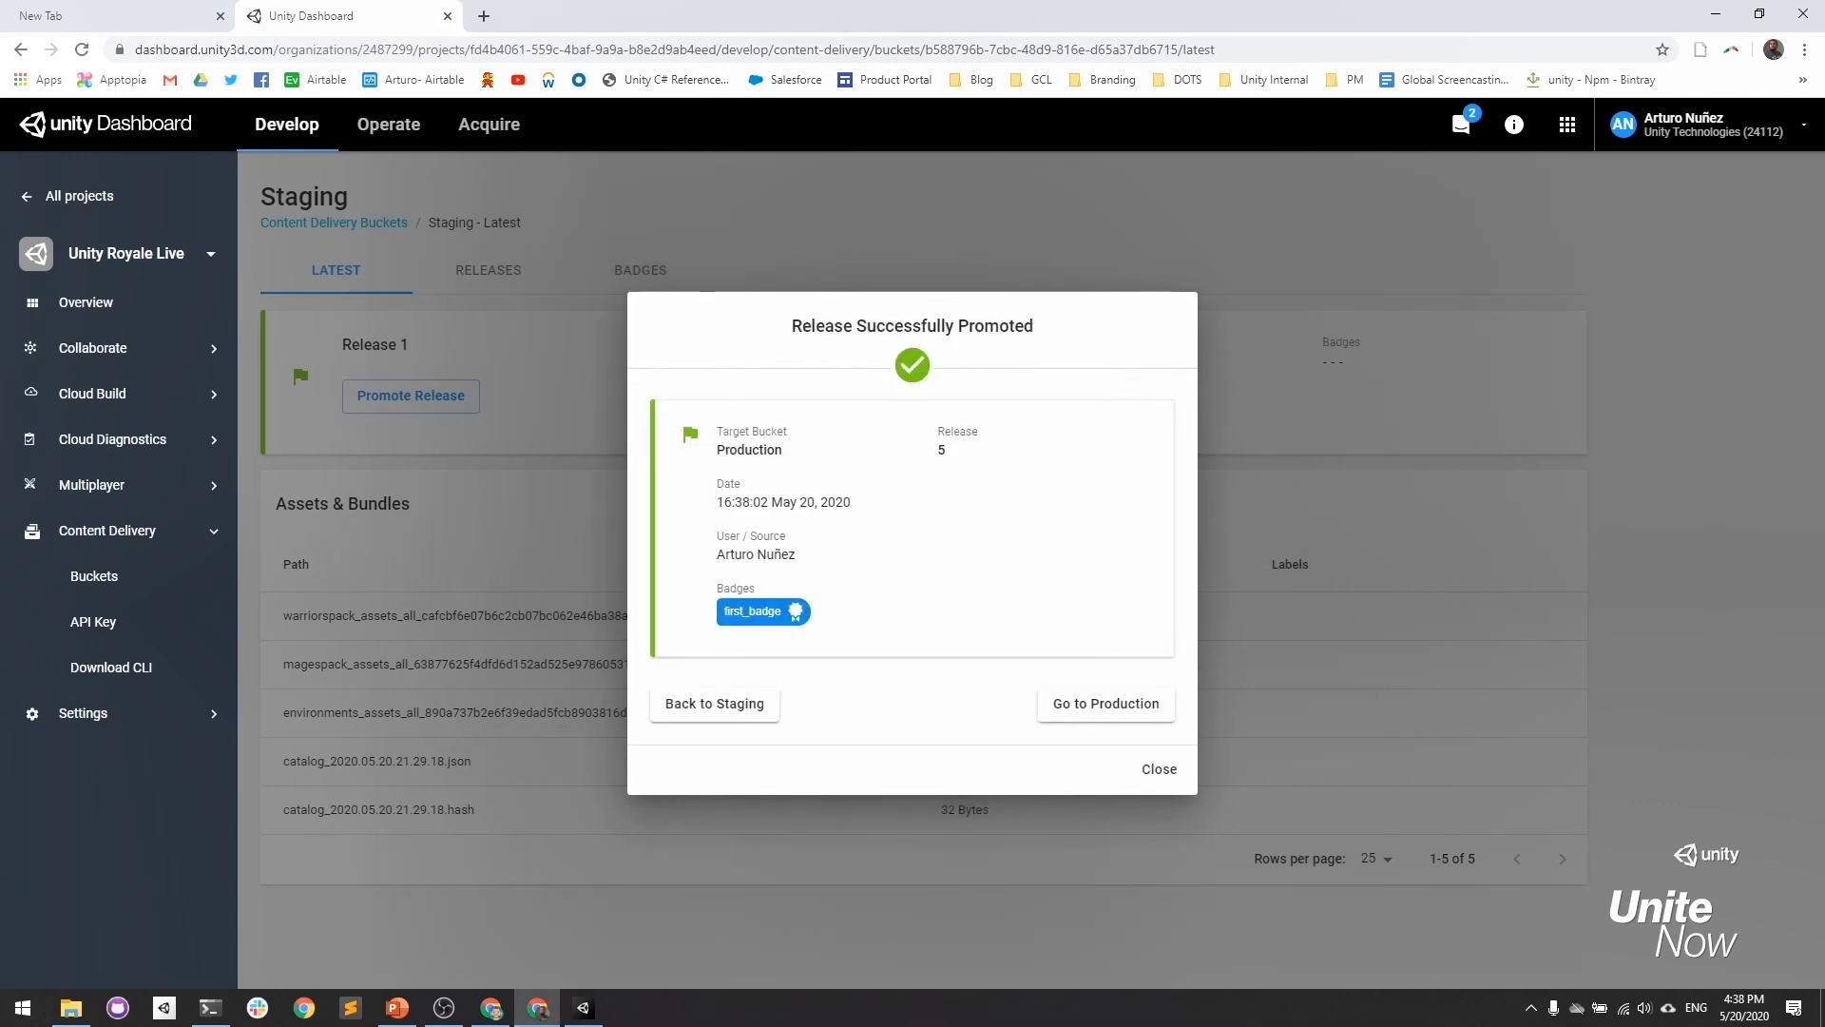
pyautogui.hotkey('alt', 'Tab')
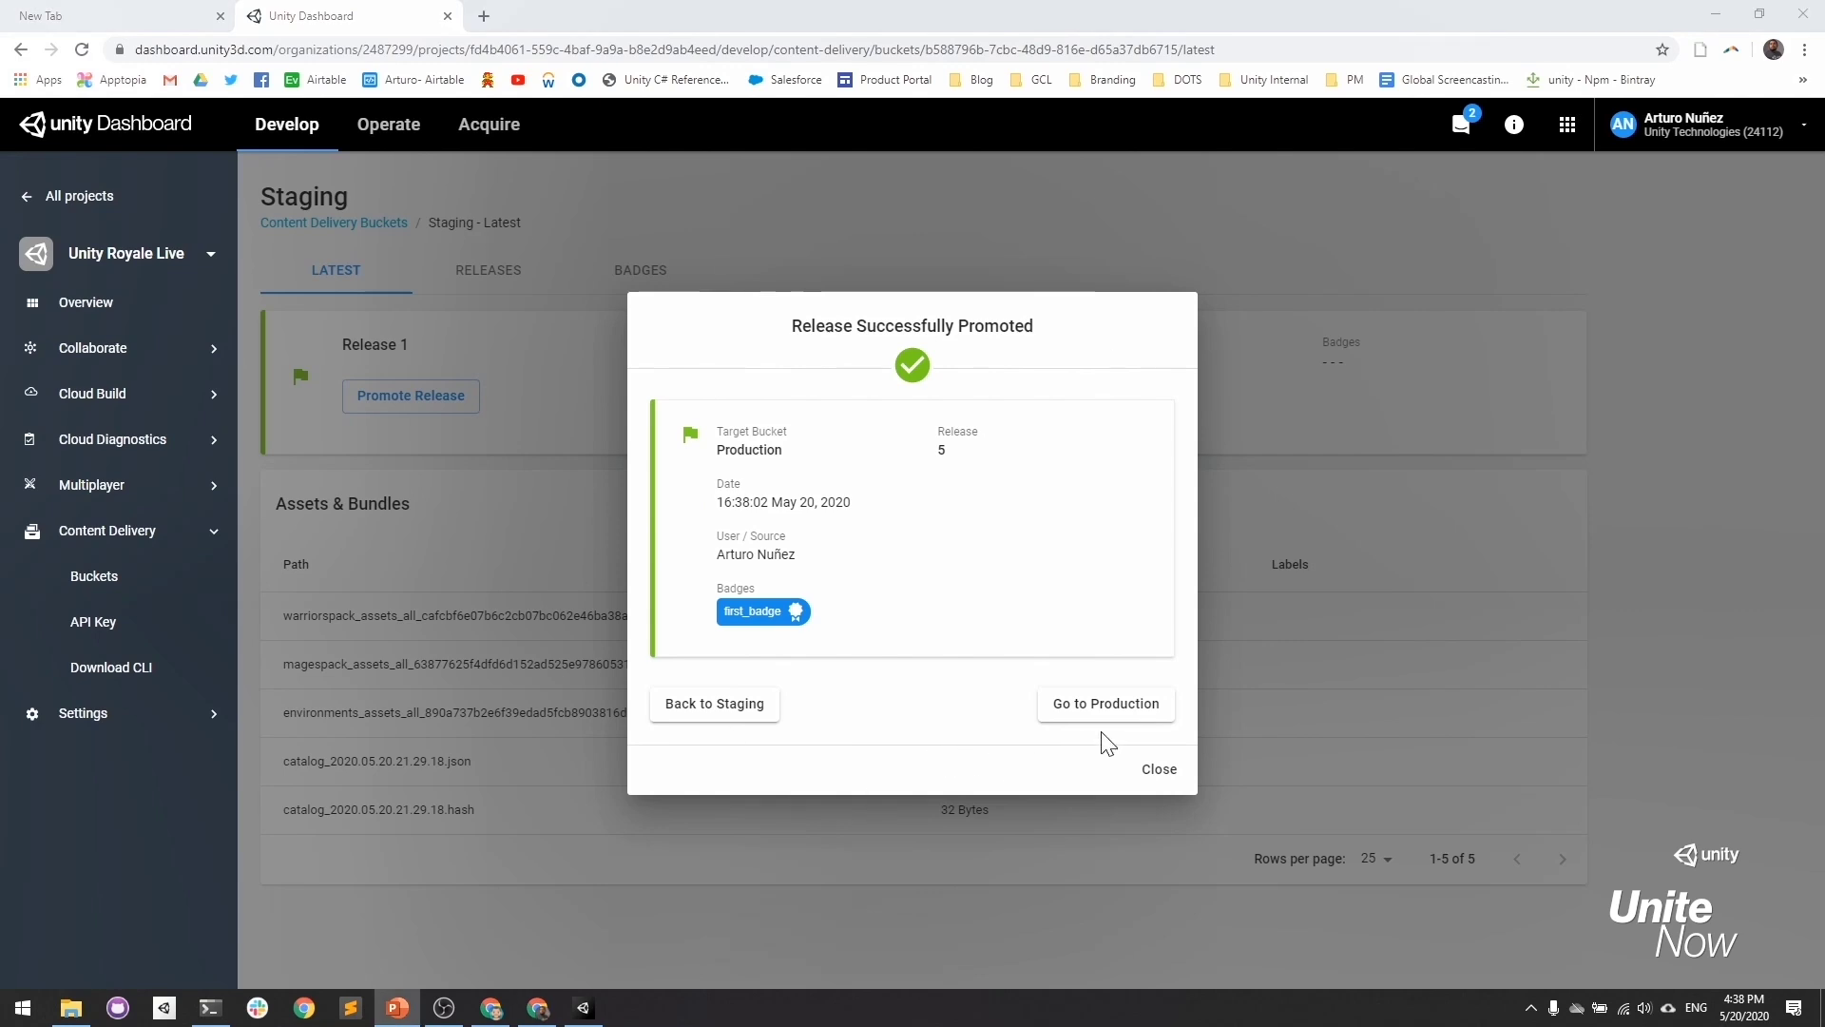
pyautogui.click(1116, 704)
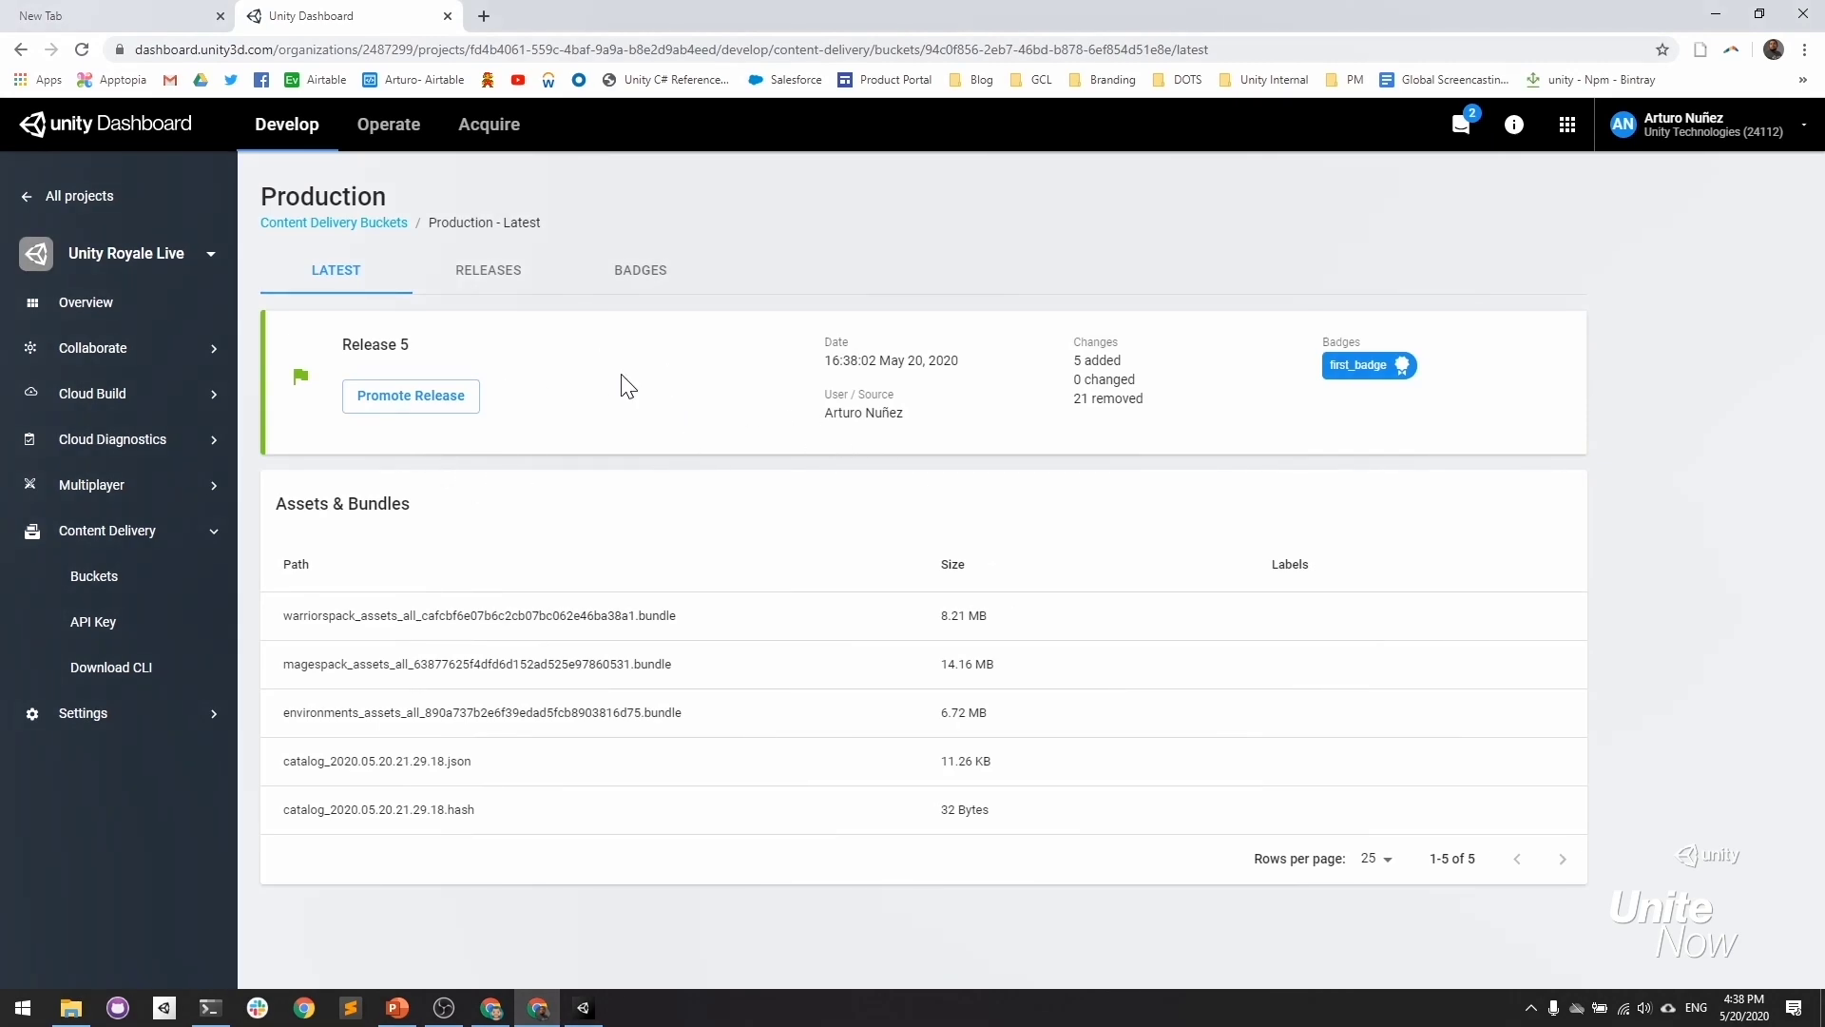
# Check Production's releases and badges (first_badge and latest on Release 5), then return to Buckets.
pyautogui.click(495, 281)
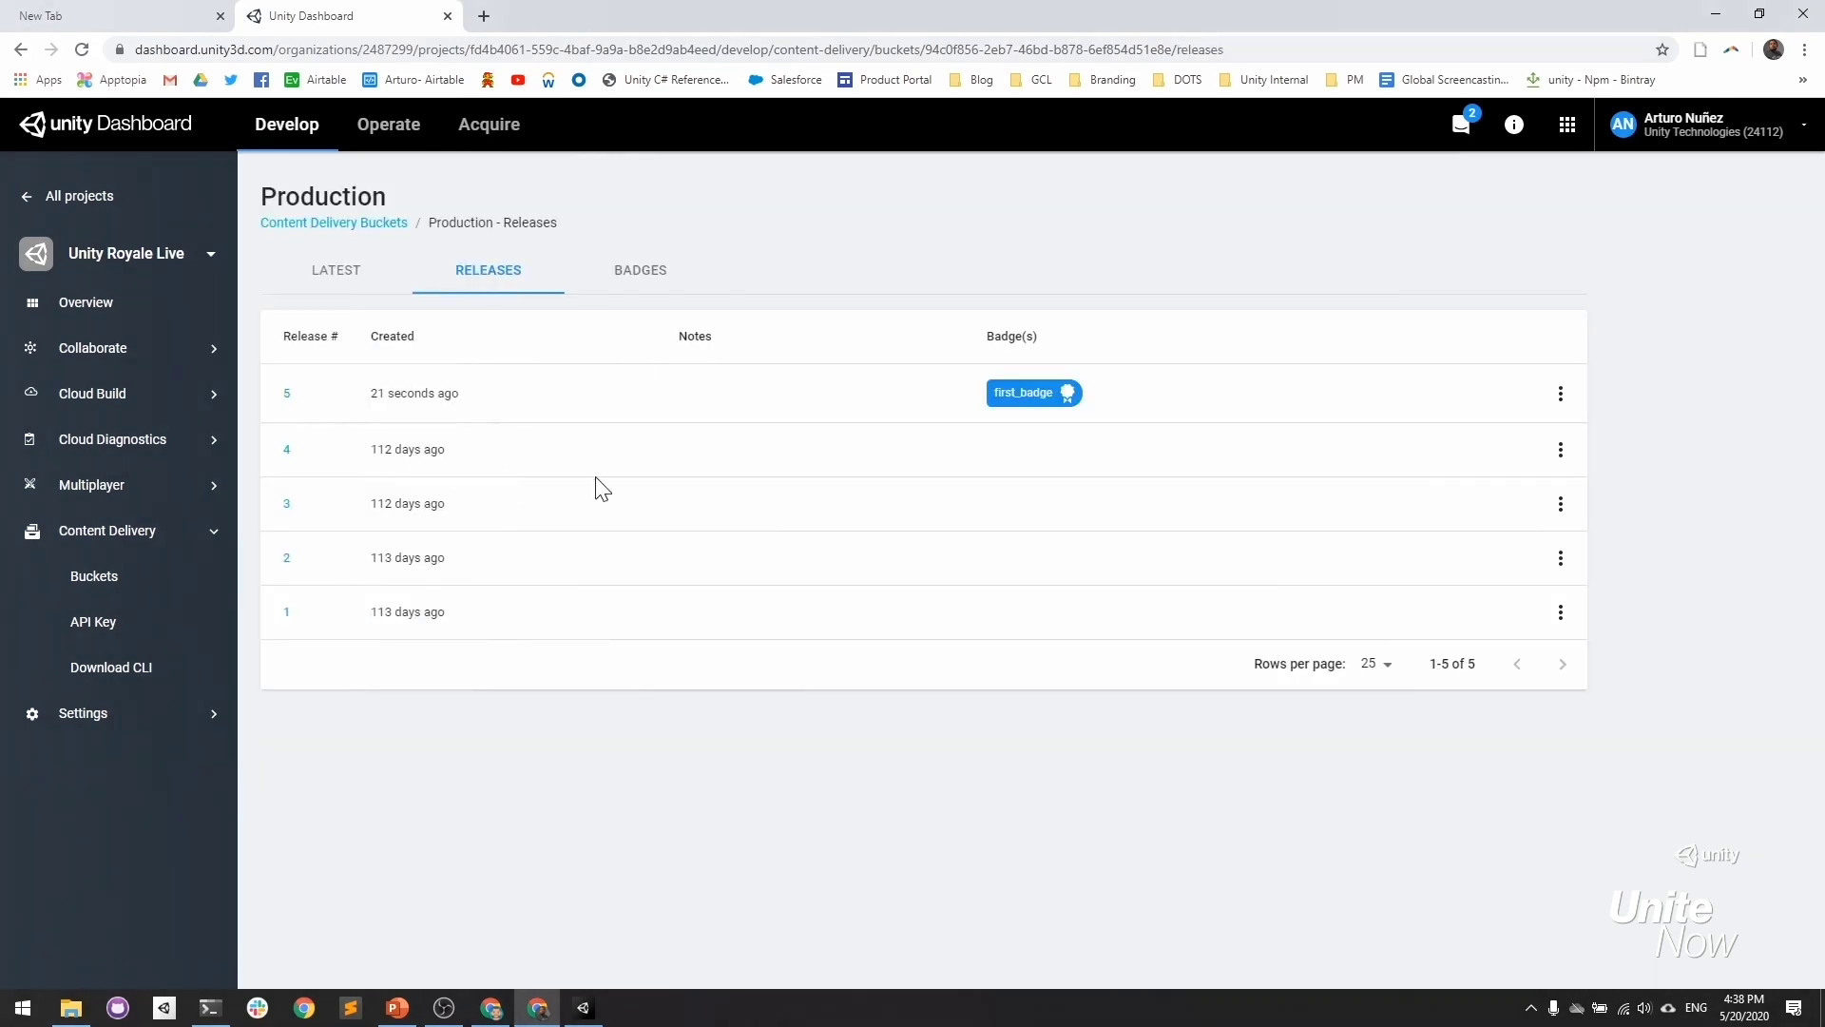
pyautogui.click(671, 285)
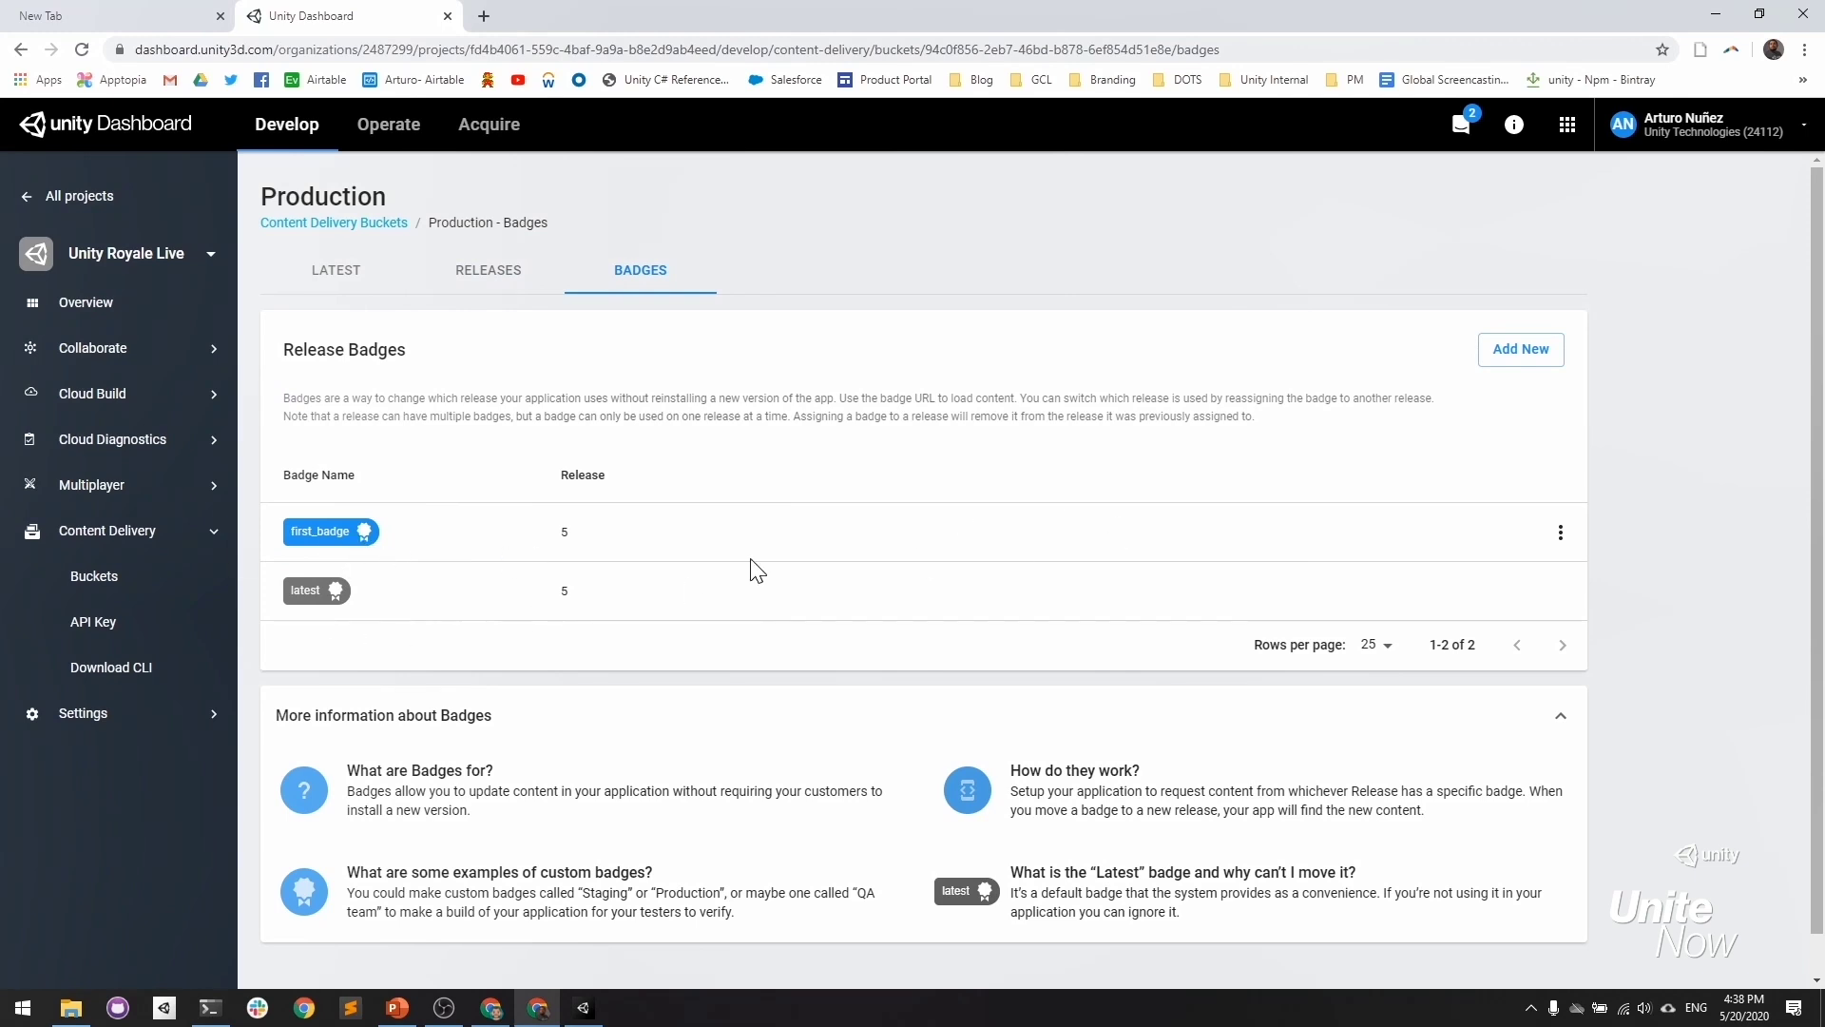
pyautogui.click(1560, 534)
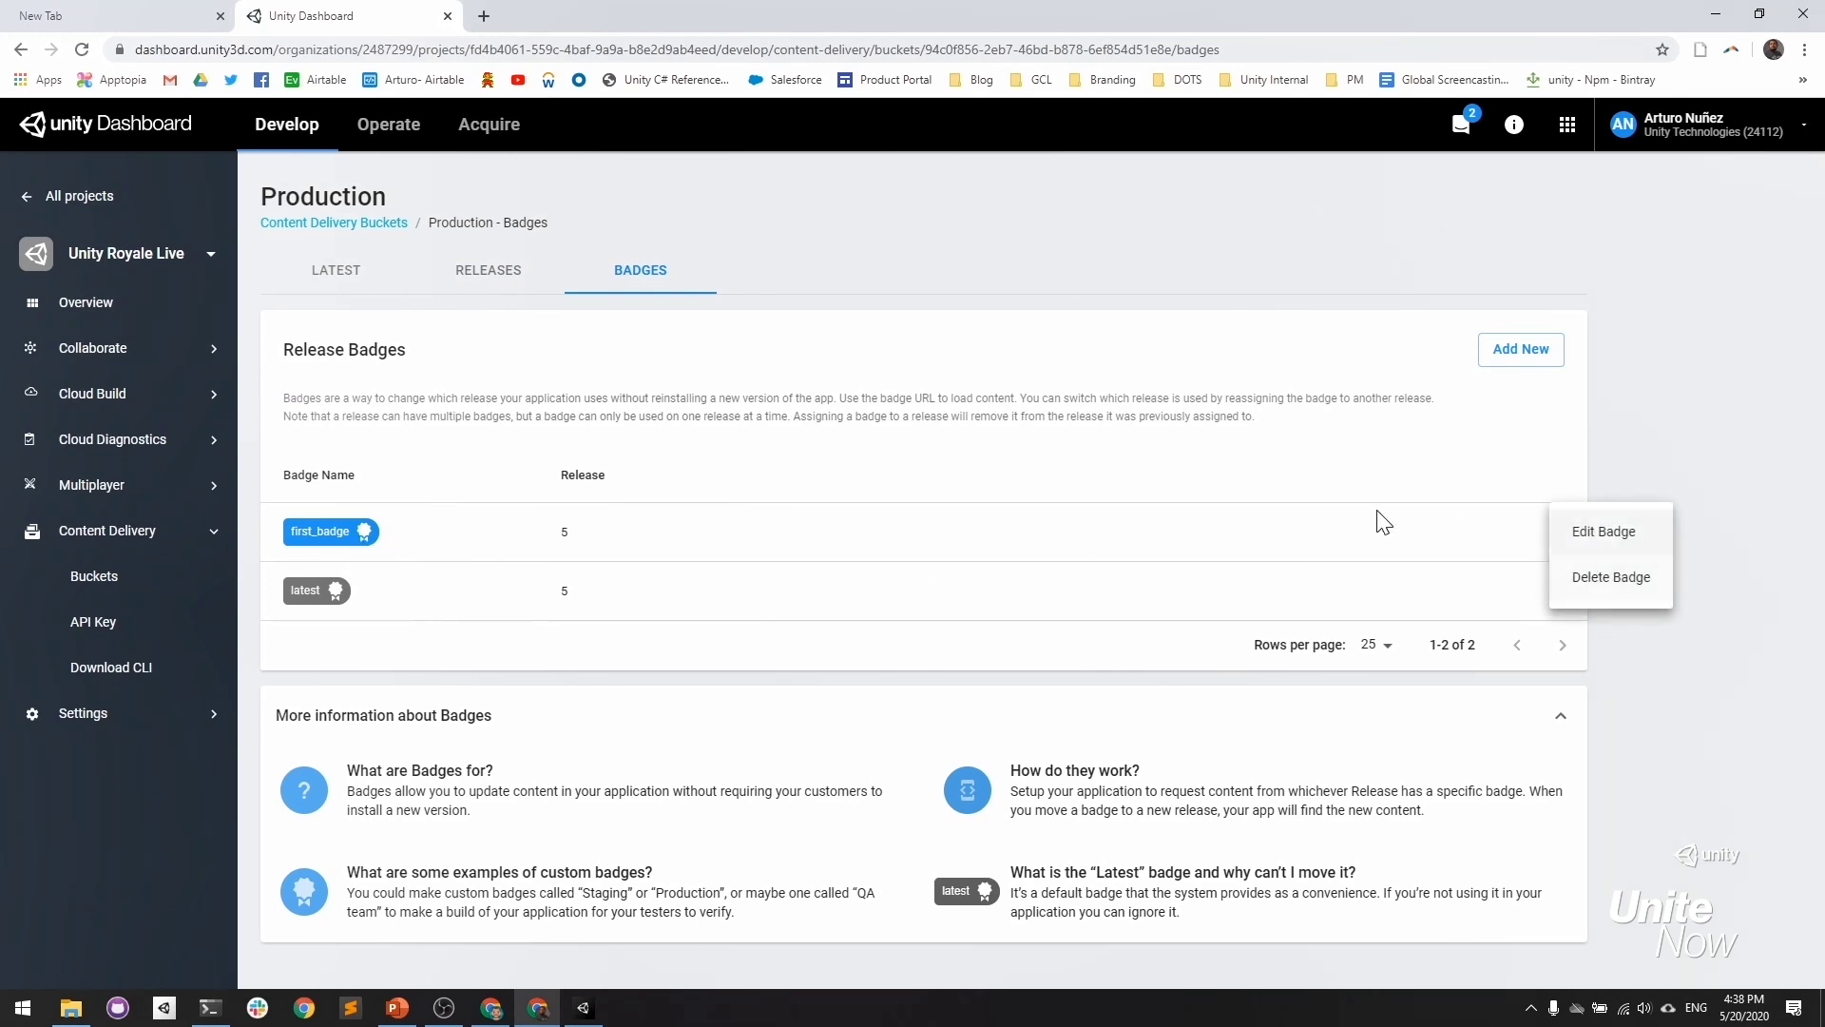
pyautogui.click(1055, 530)
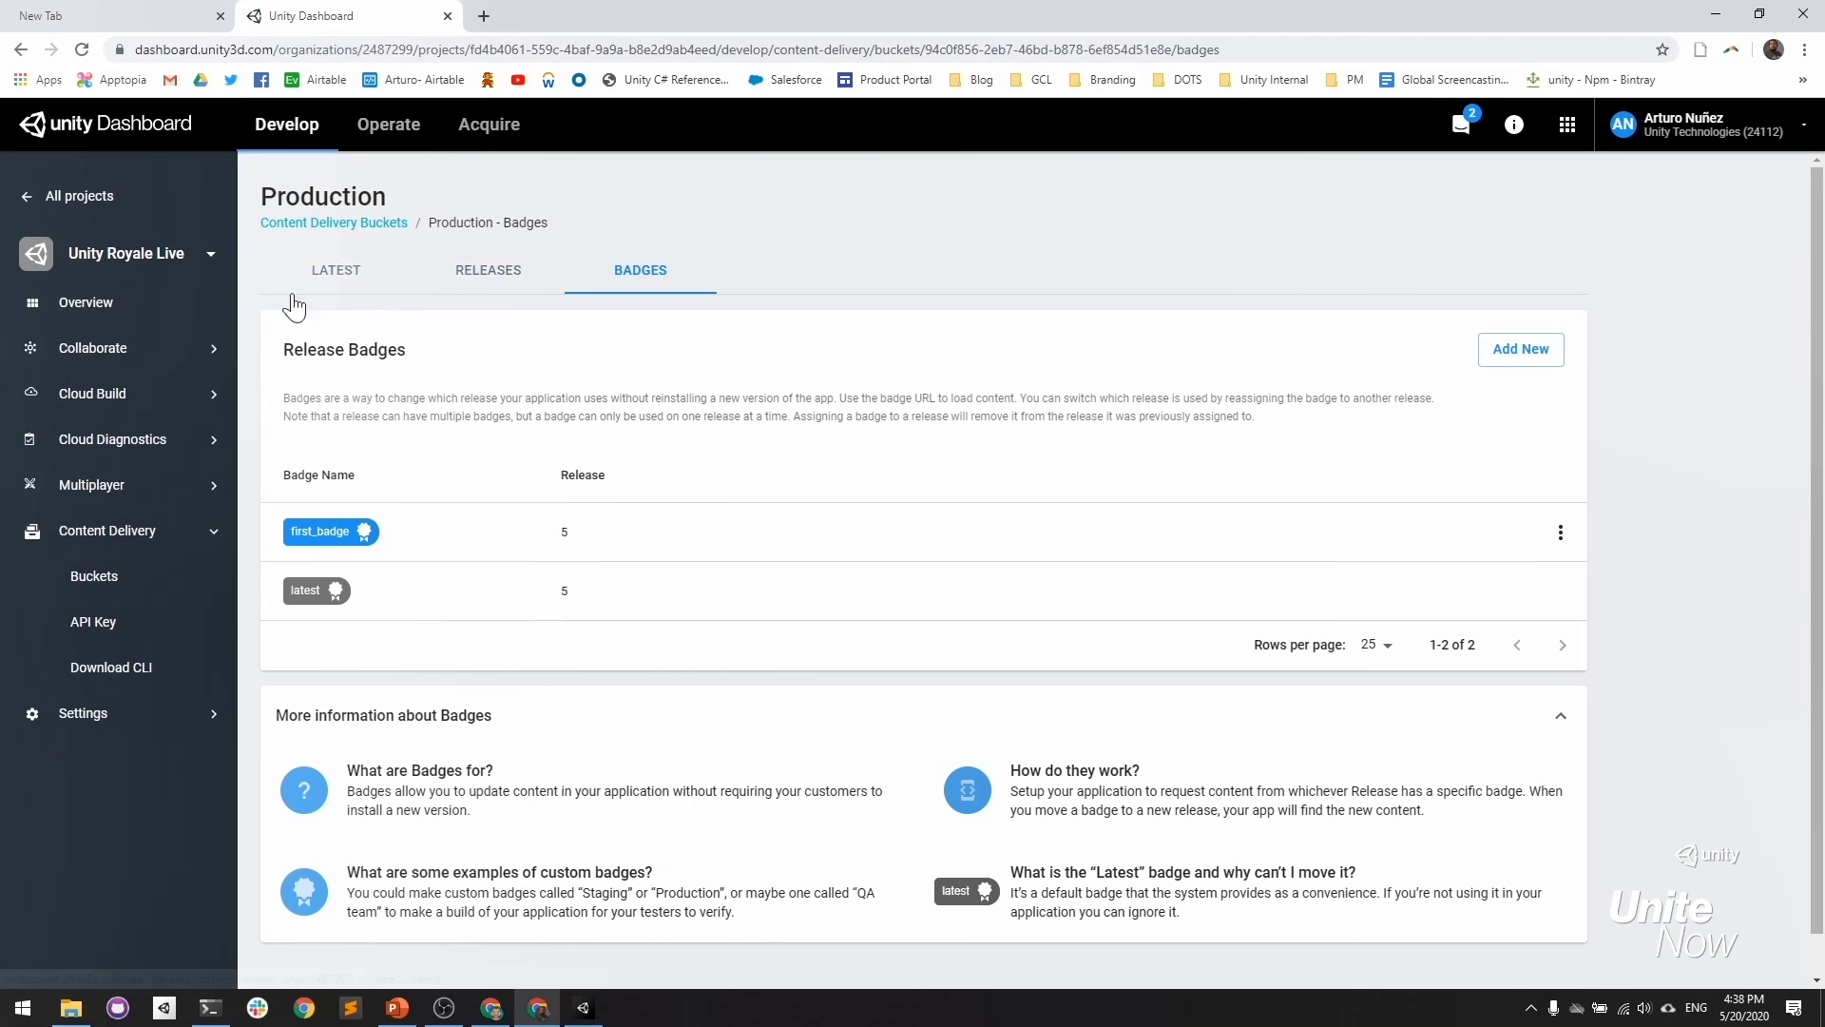
pyautogui.click(95, 576)
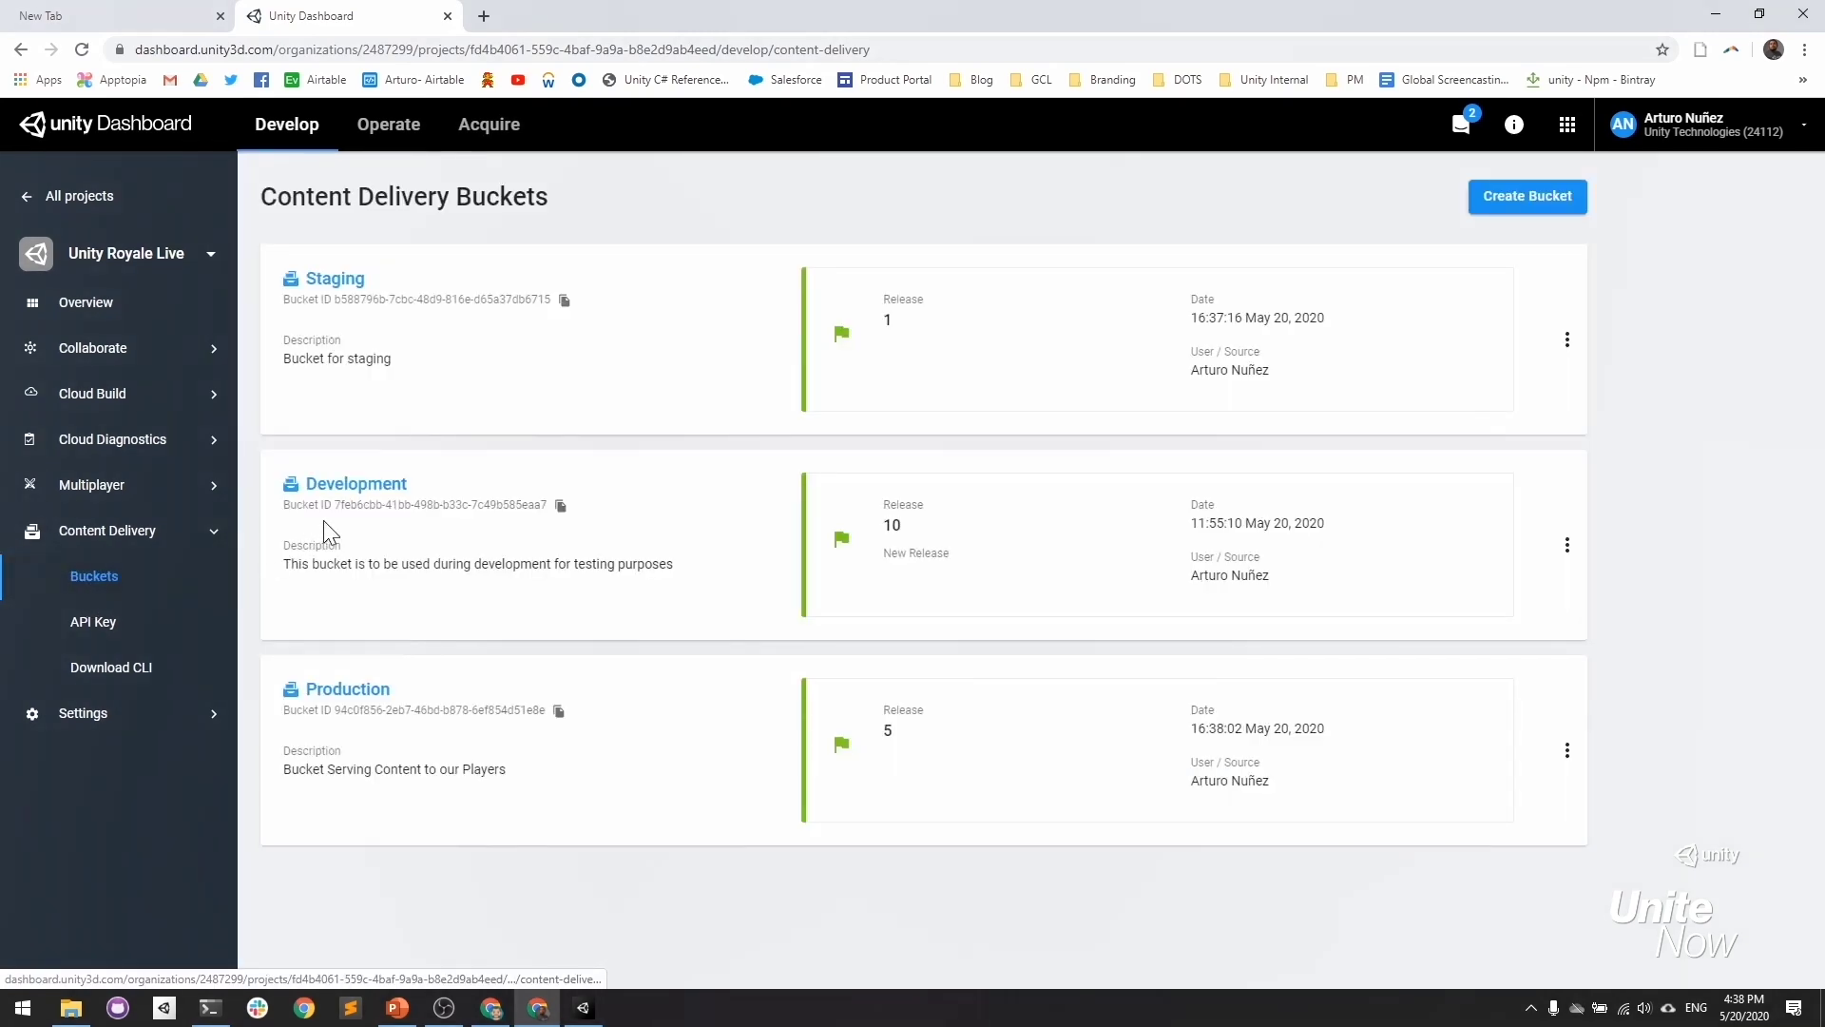
# Assign first_badge to Release 4 from the Production bucket's releases list.
pyautogui.click(347, 688)
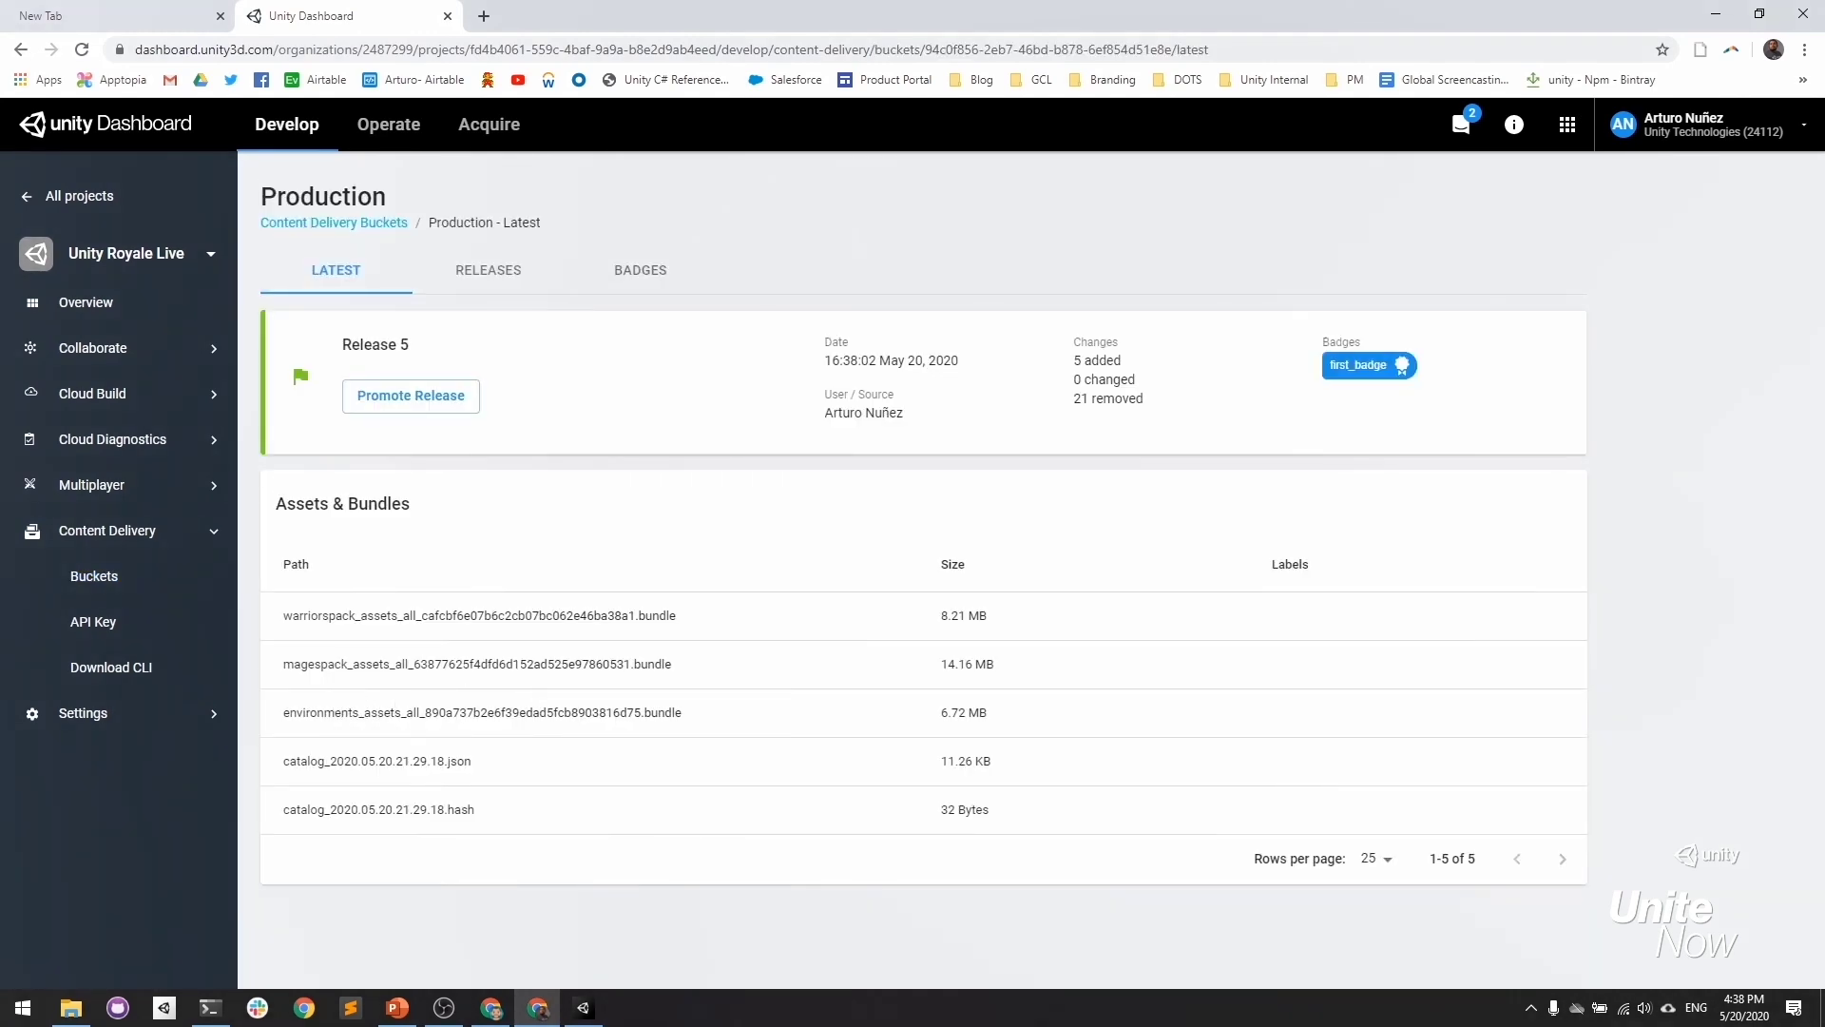
pyautogui.click(489, 270)
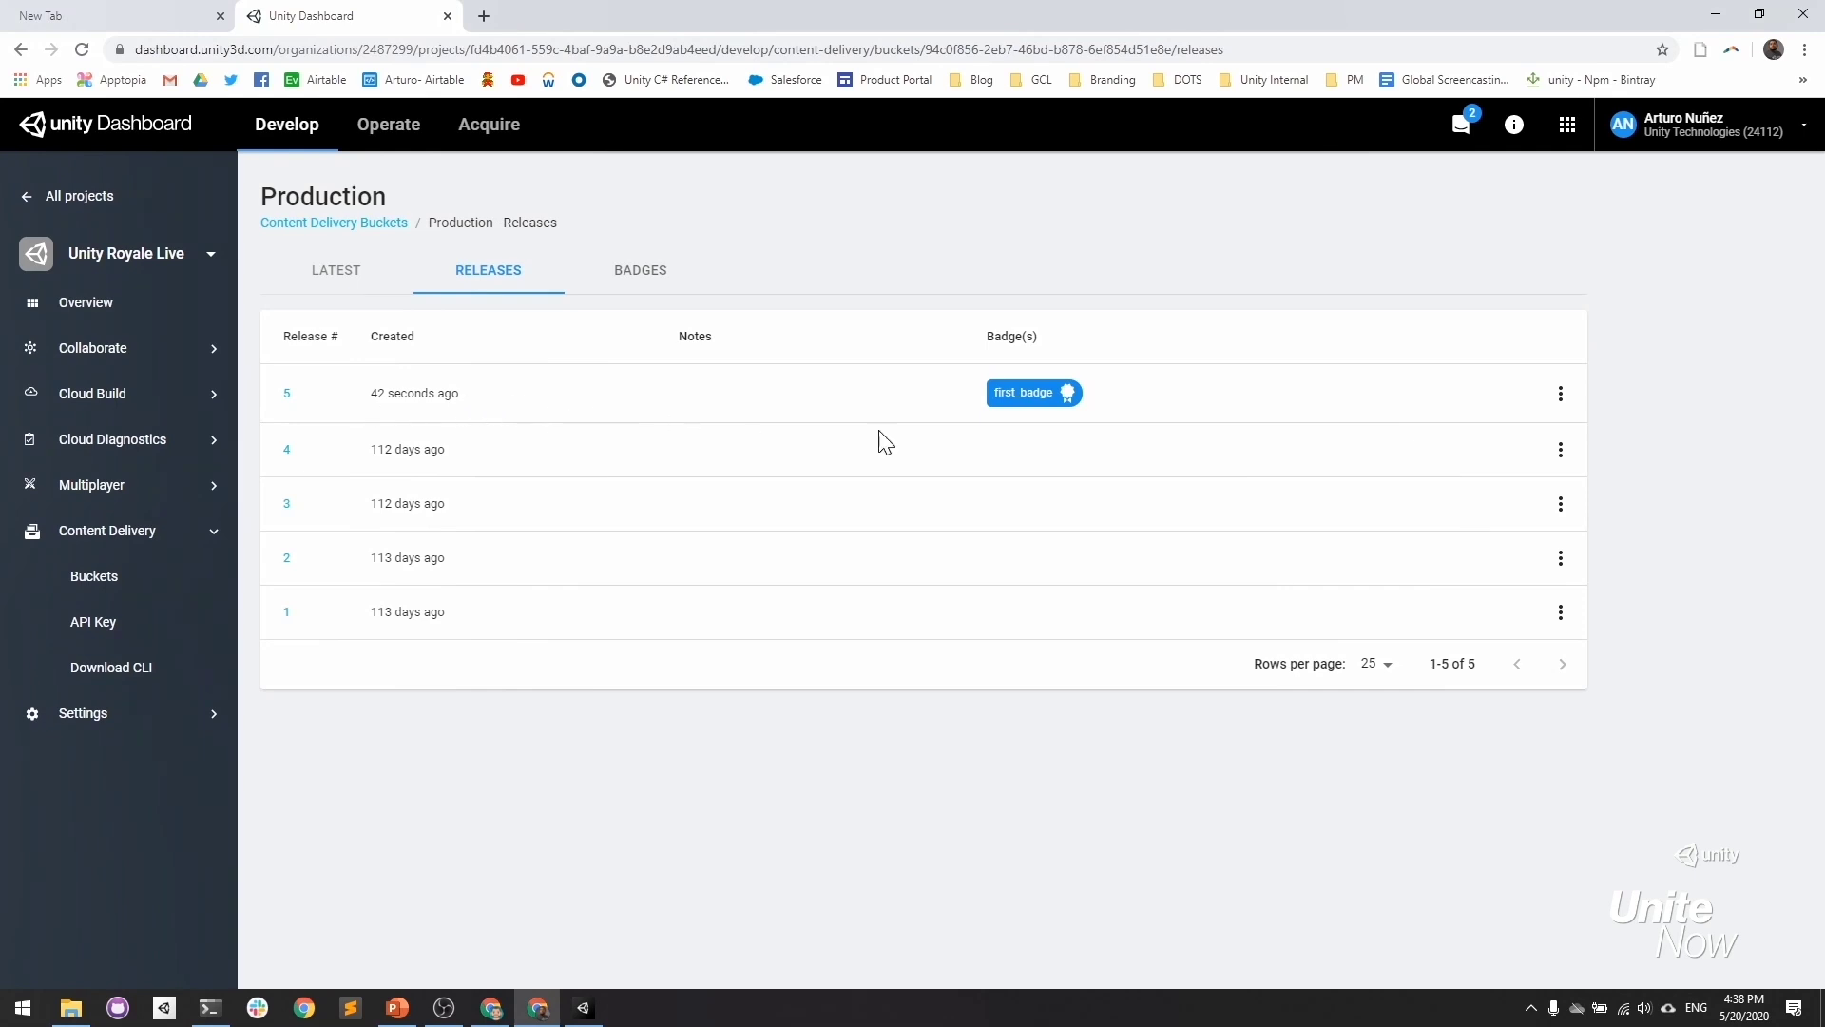
pyautogui.click(1559, 450)
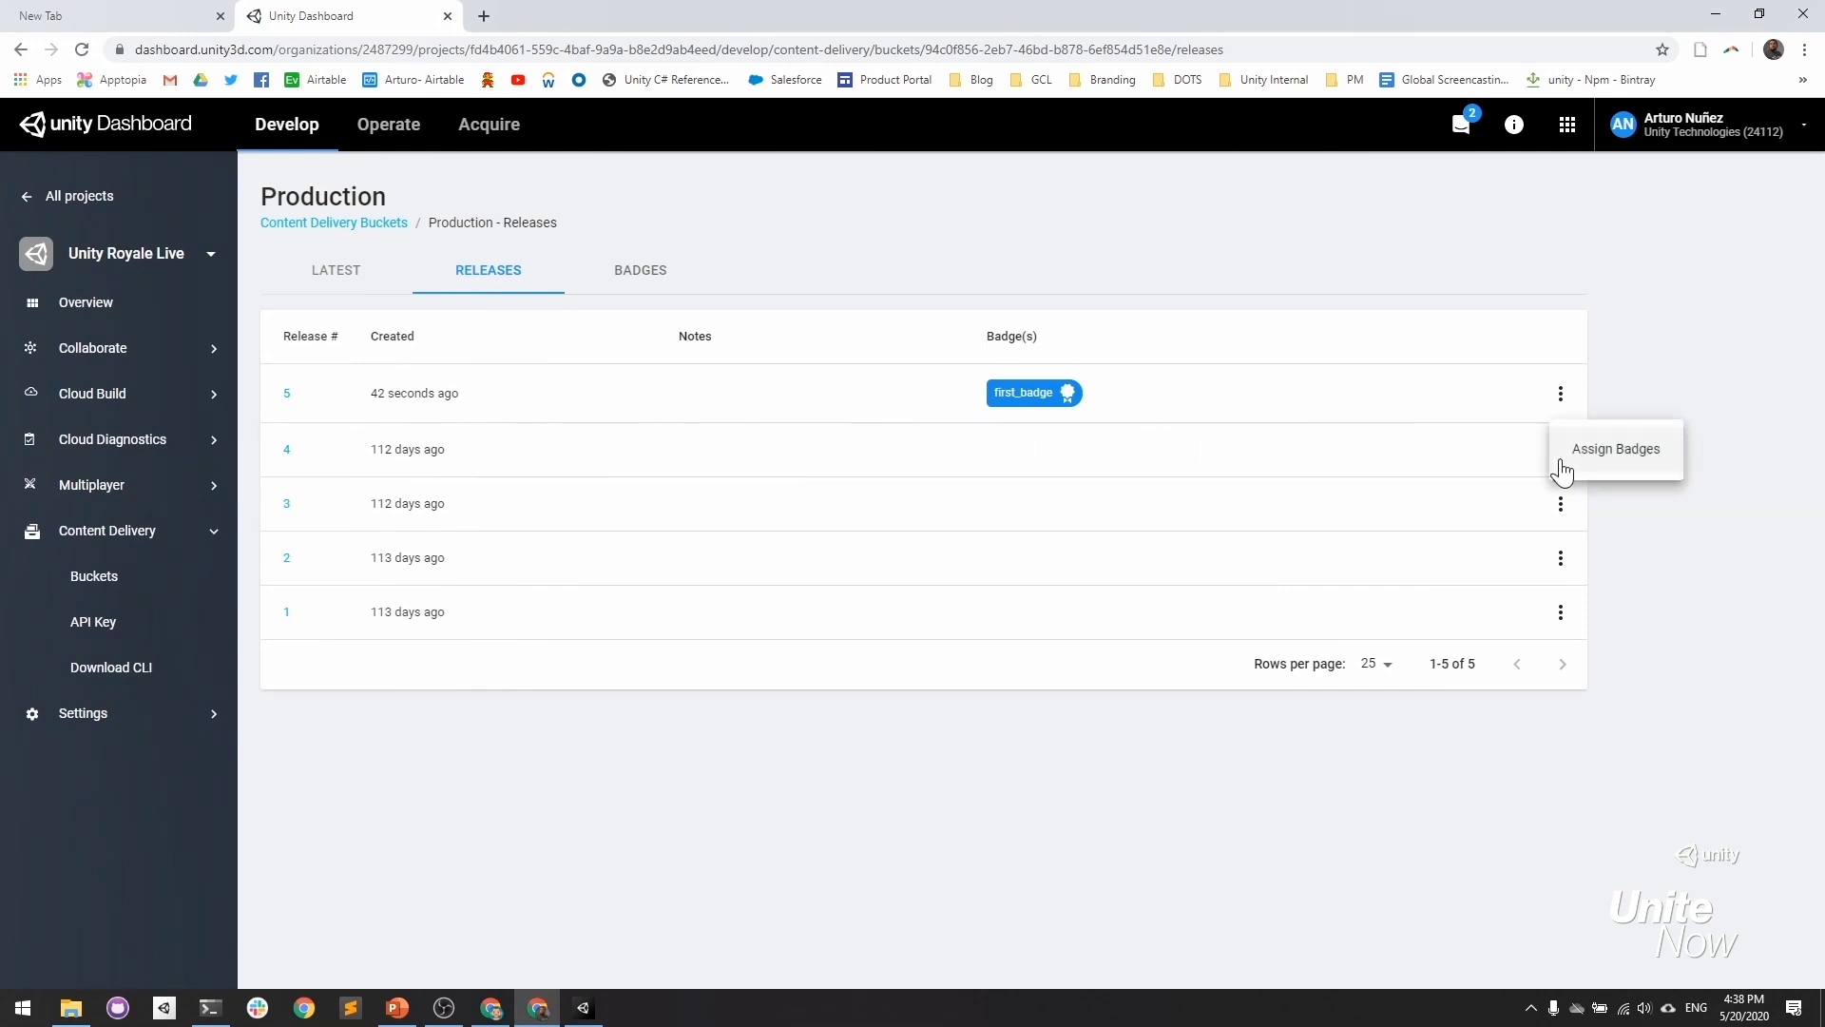
pyautogui.click(1614, 448)
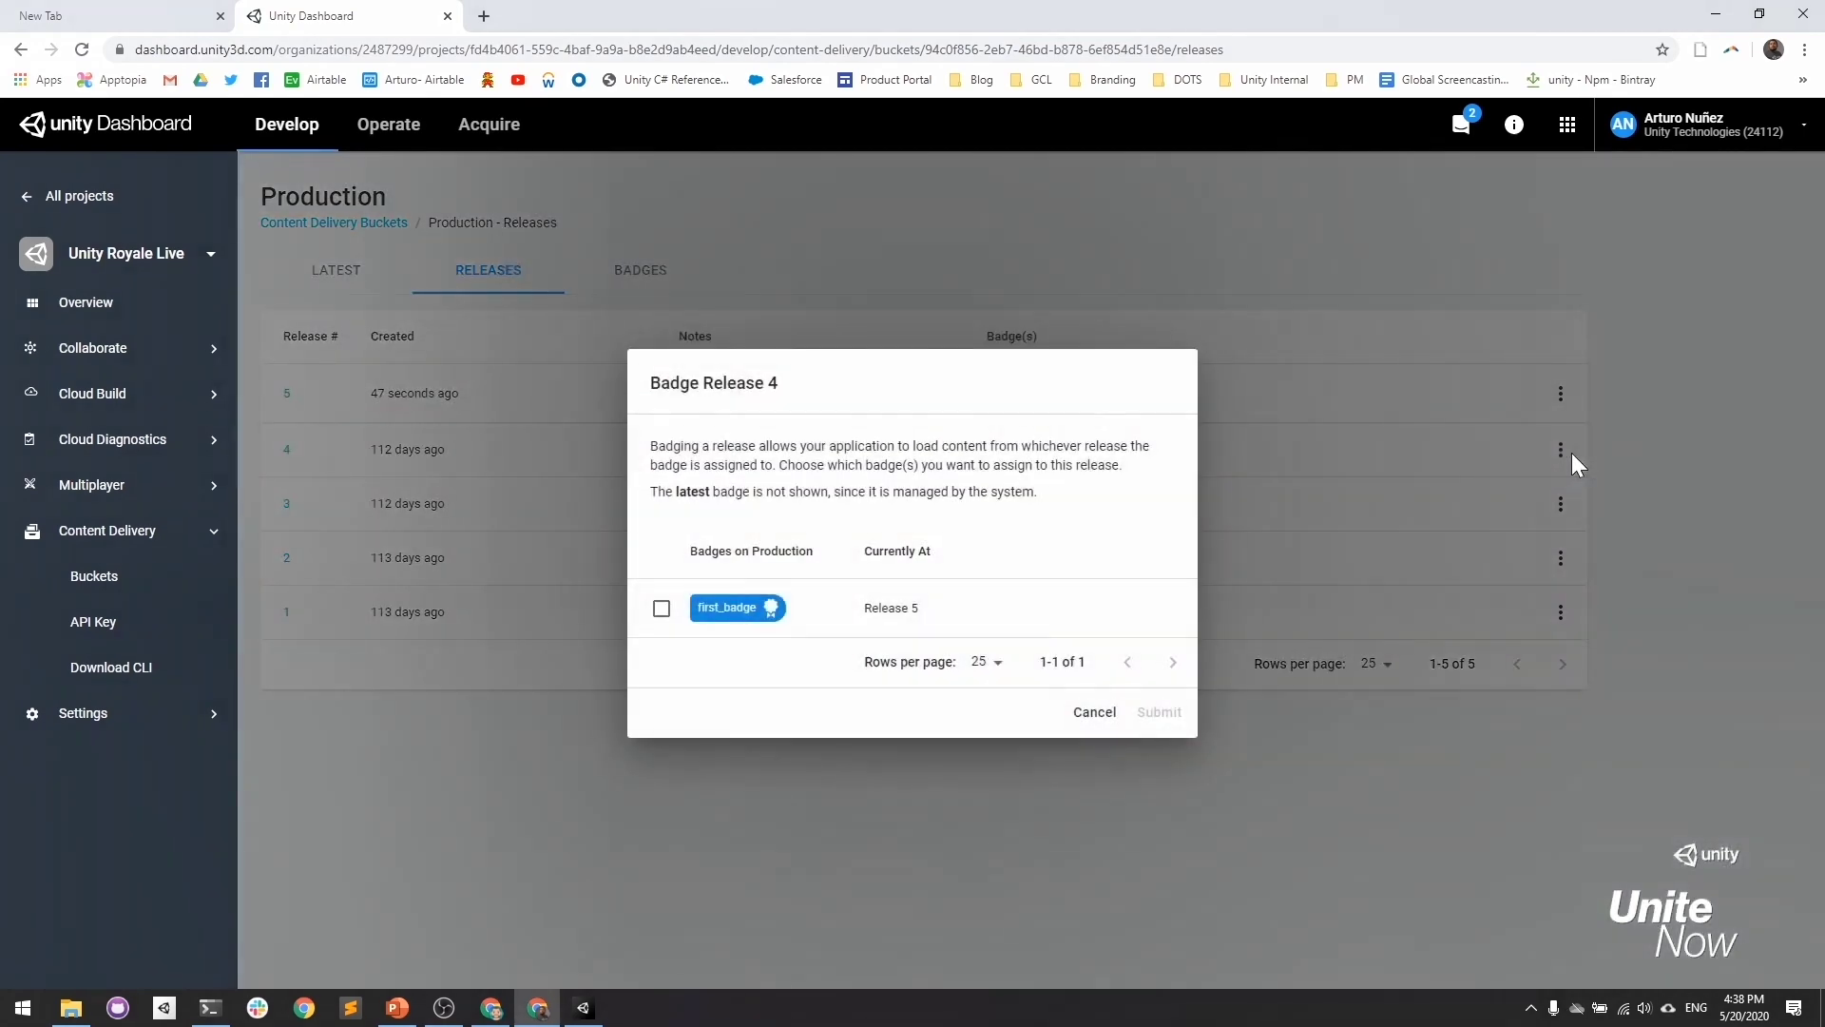
pyautogui.click(661, 608)
pyautogui.click(1159, 712)
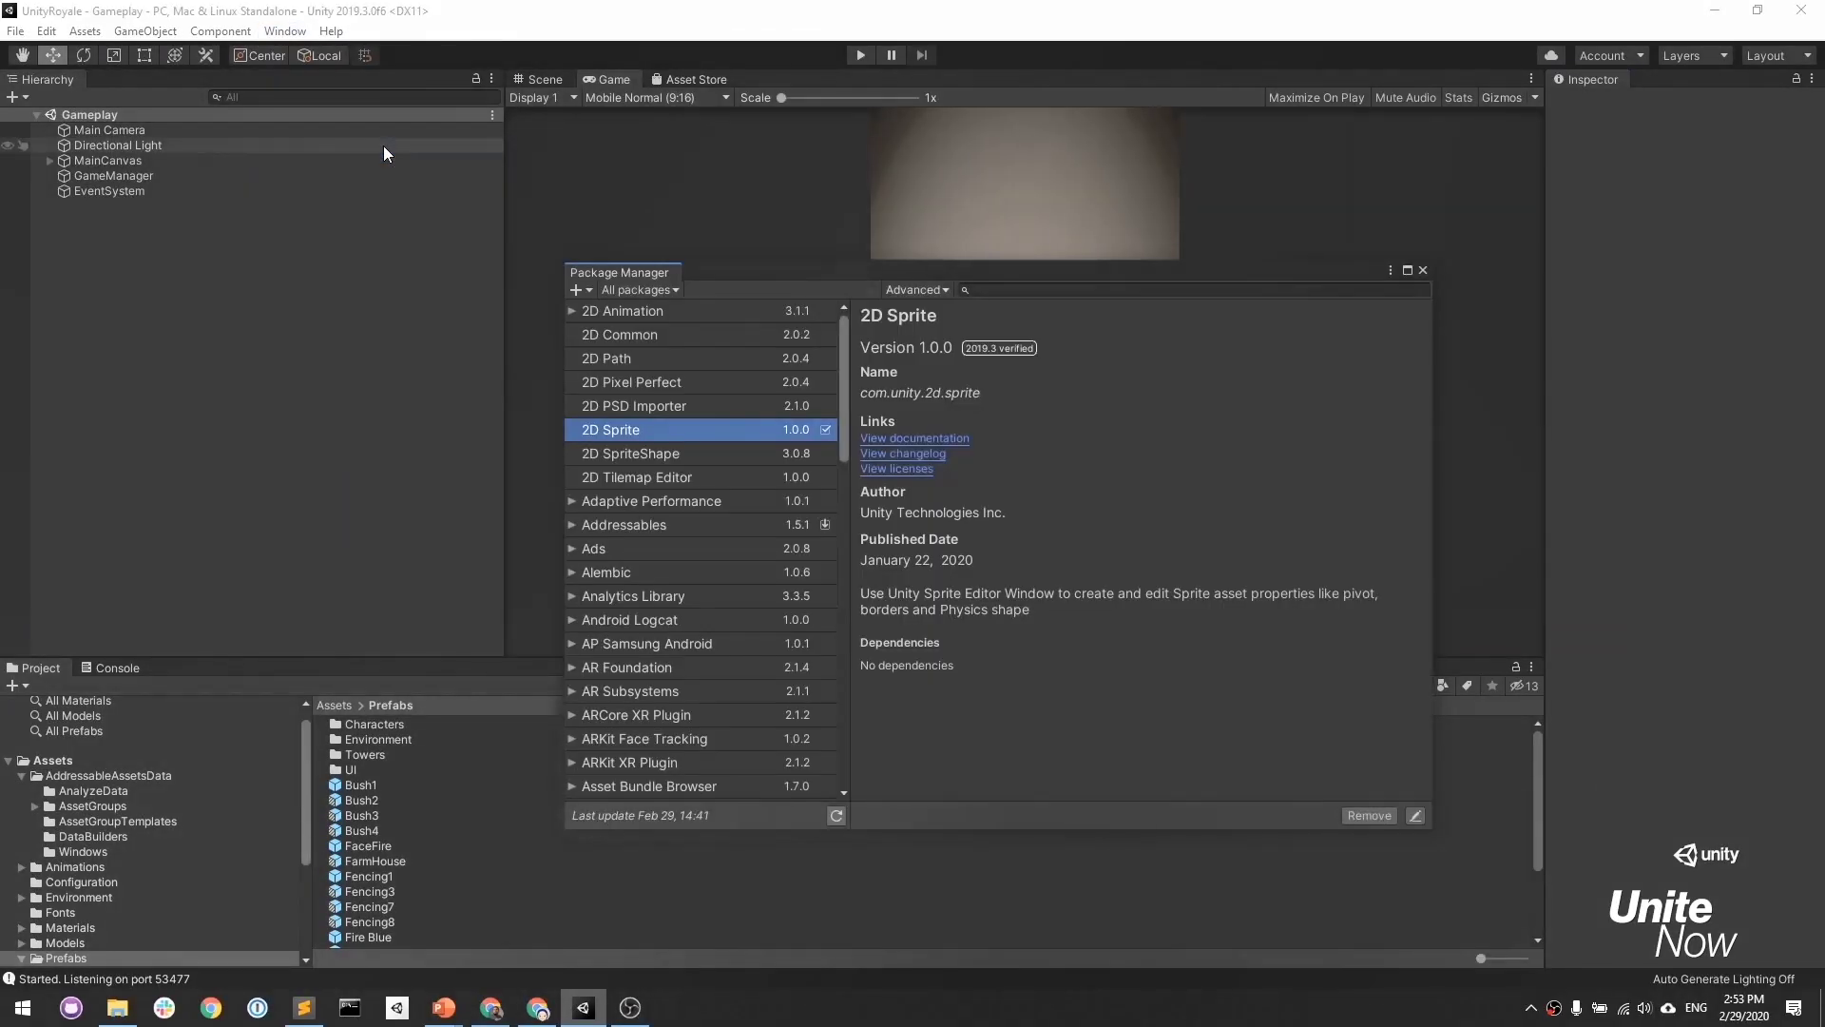
# Find Addressables in Package Manager, update it to 1.6.2, and browse the Addressables windows.
pyautogui.click(970, 288)
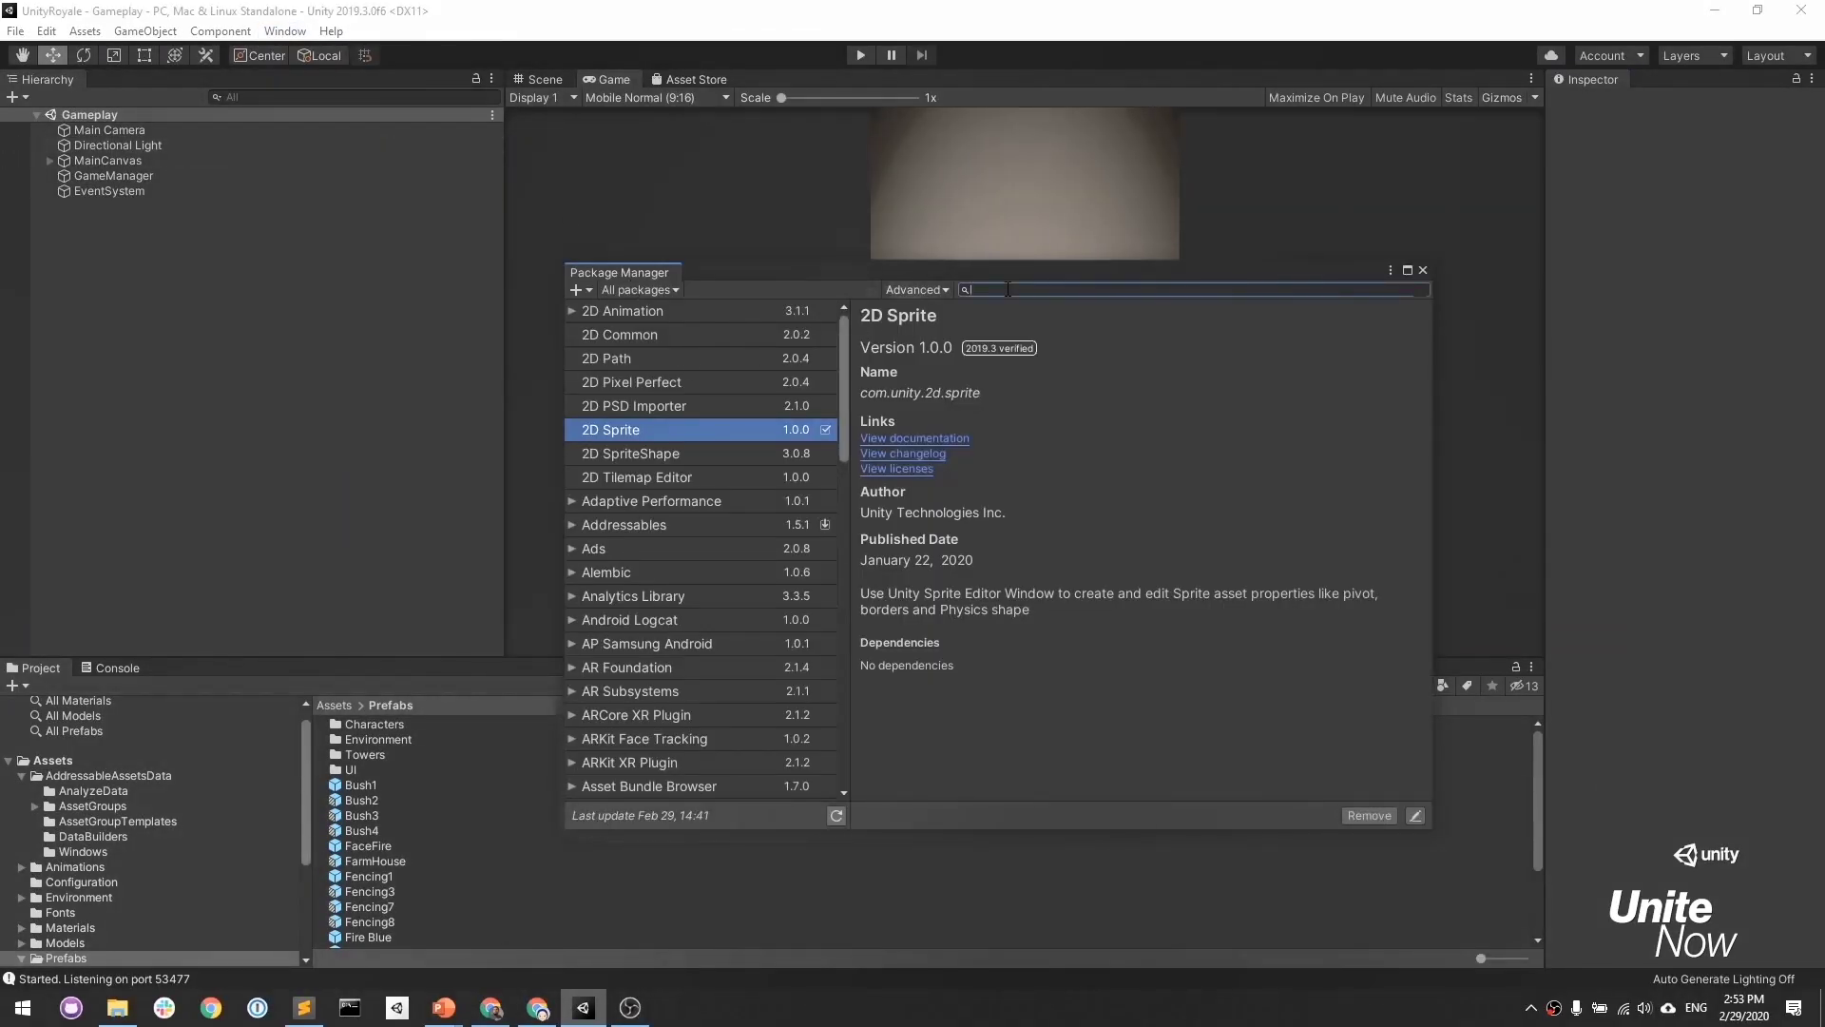
pyautogui.write('addressables')
pyautogui.click(1019, 422)
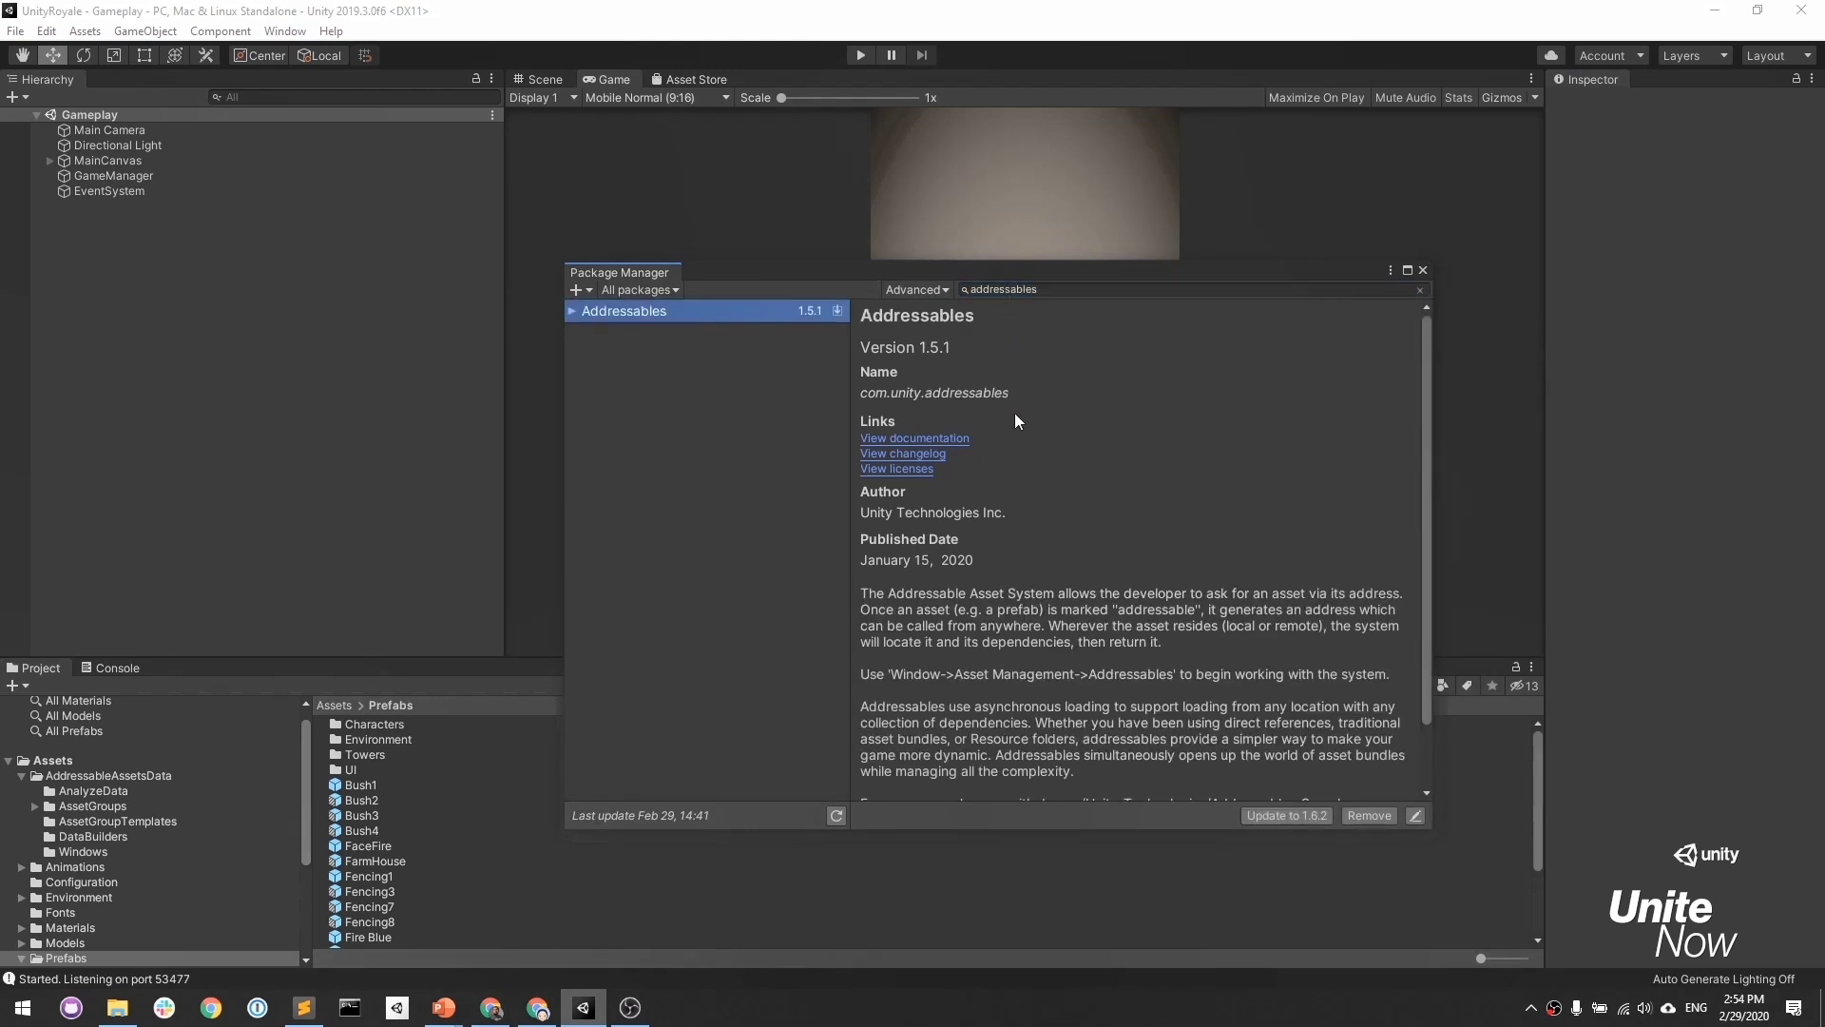
pyautogui.scroll(-1, 1136, 588)
pyautogui.scroll(1, 1135, 587)
pyautogui.click(1287, 816)
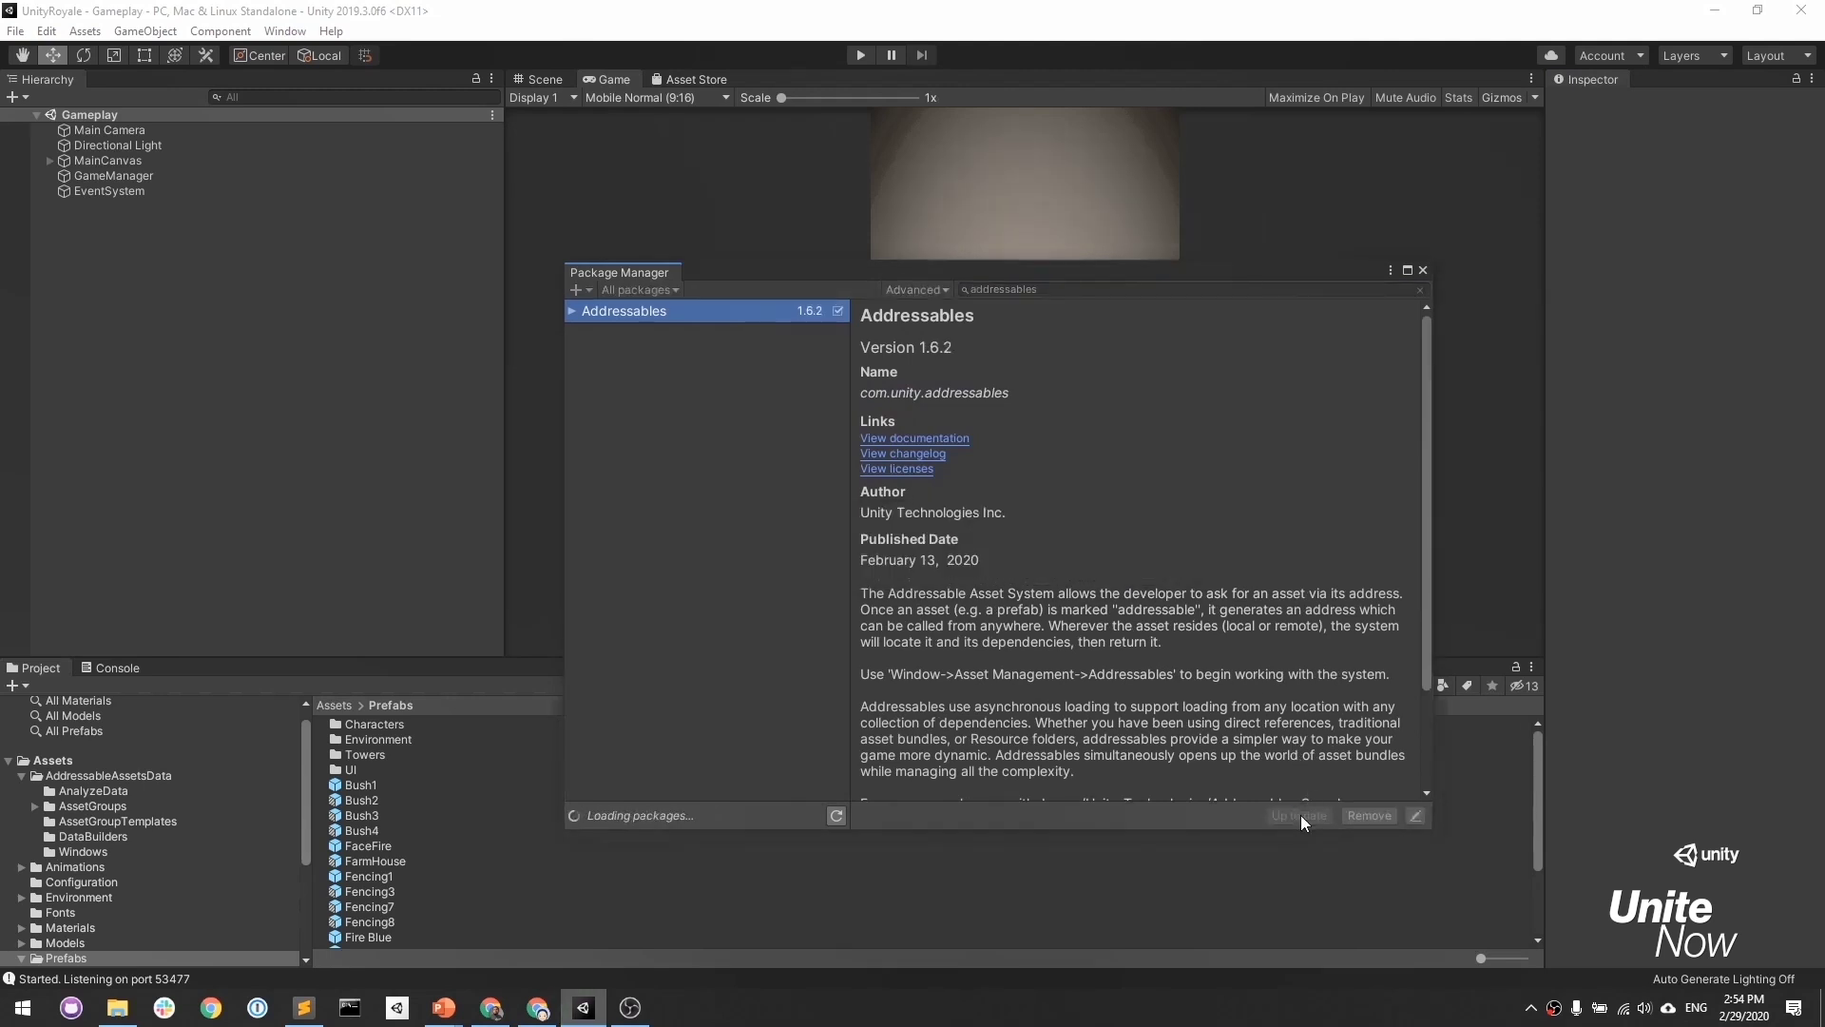
pyautogui.click(1422, 270)
pyautogui.click(285, 31)
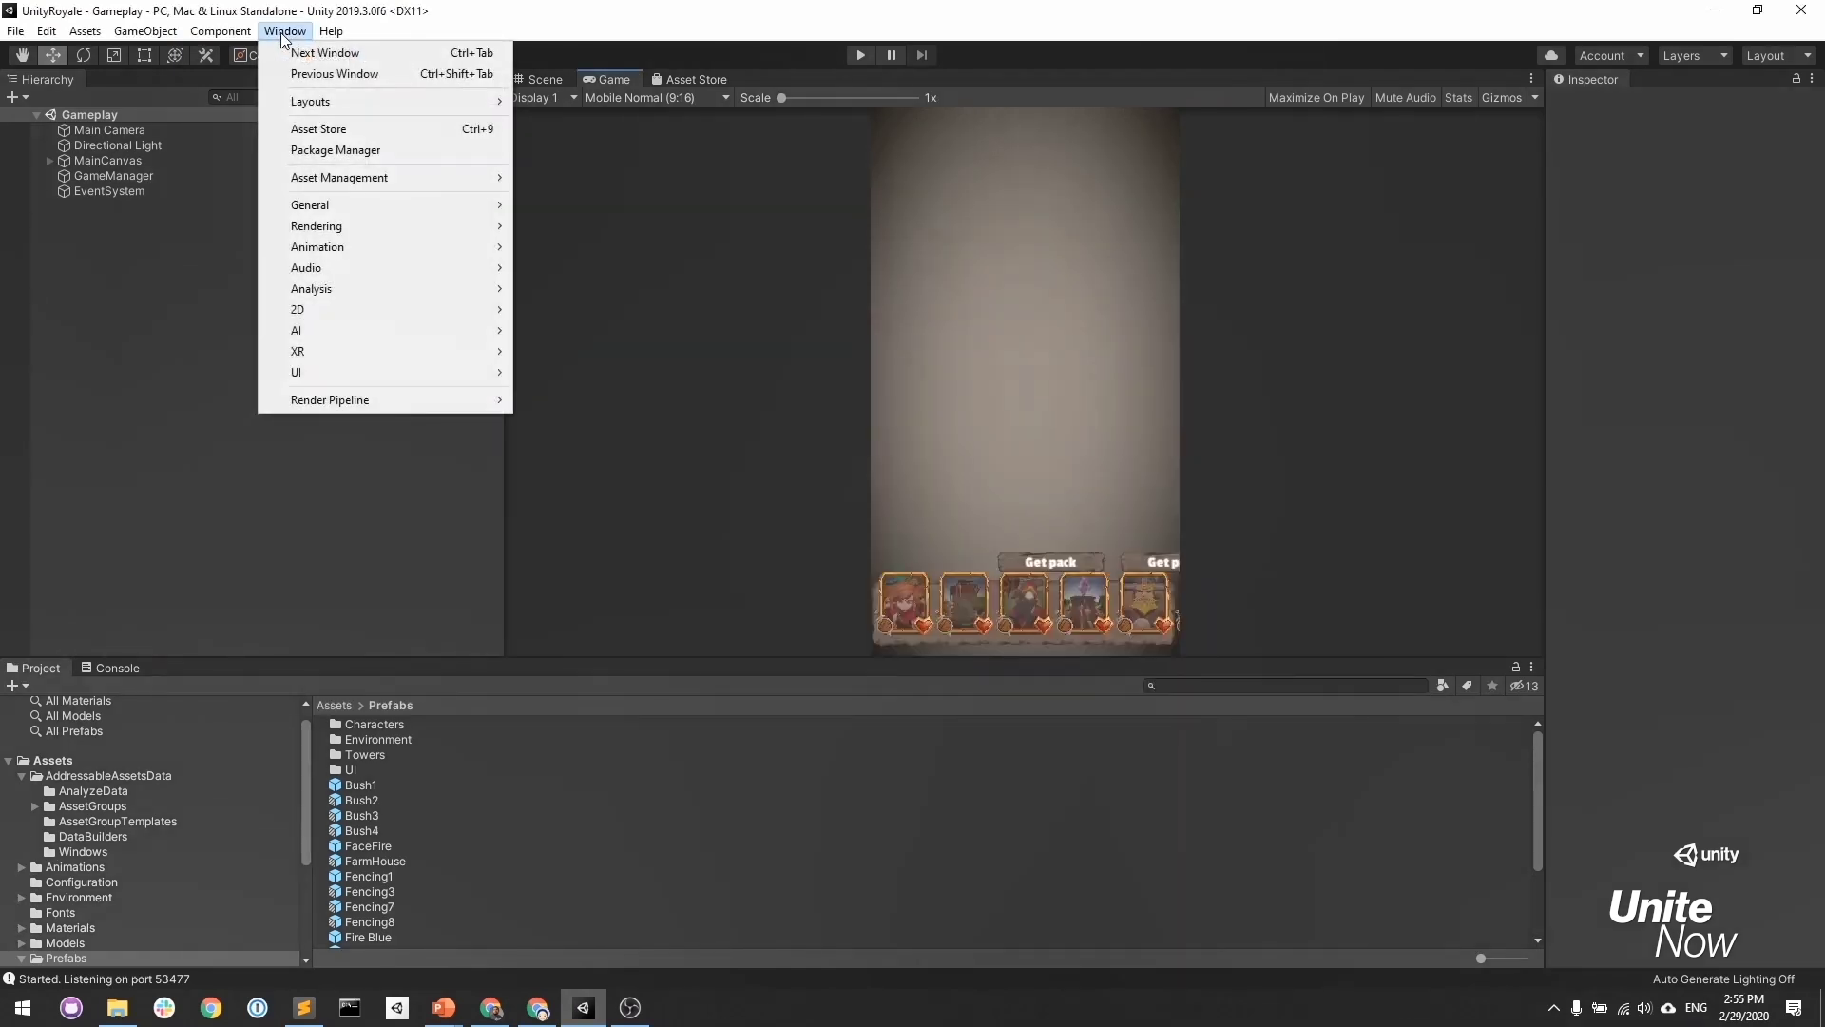
pyautogui.moveTo(574, 205)
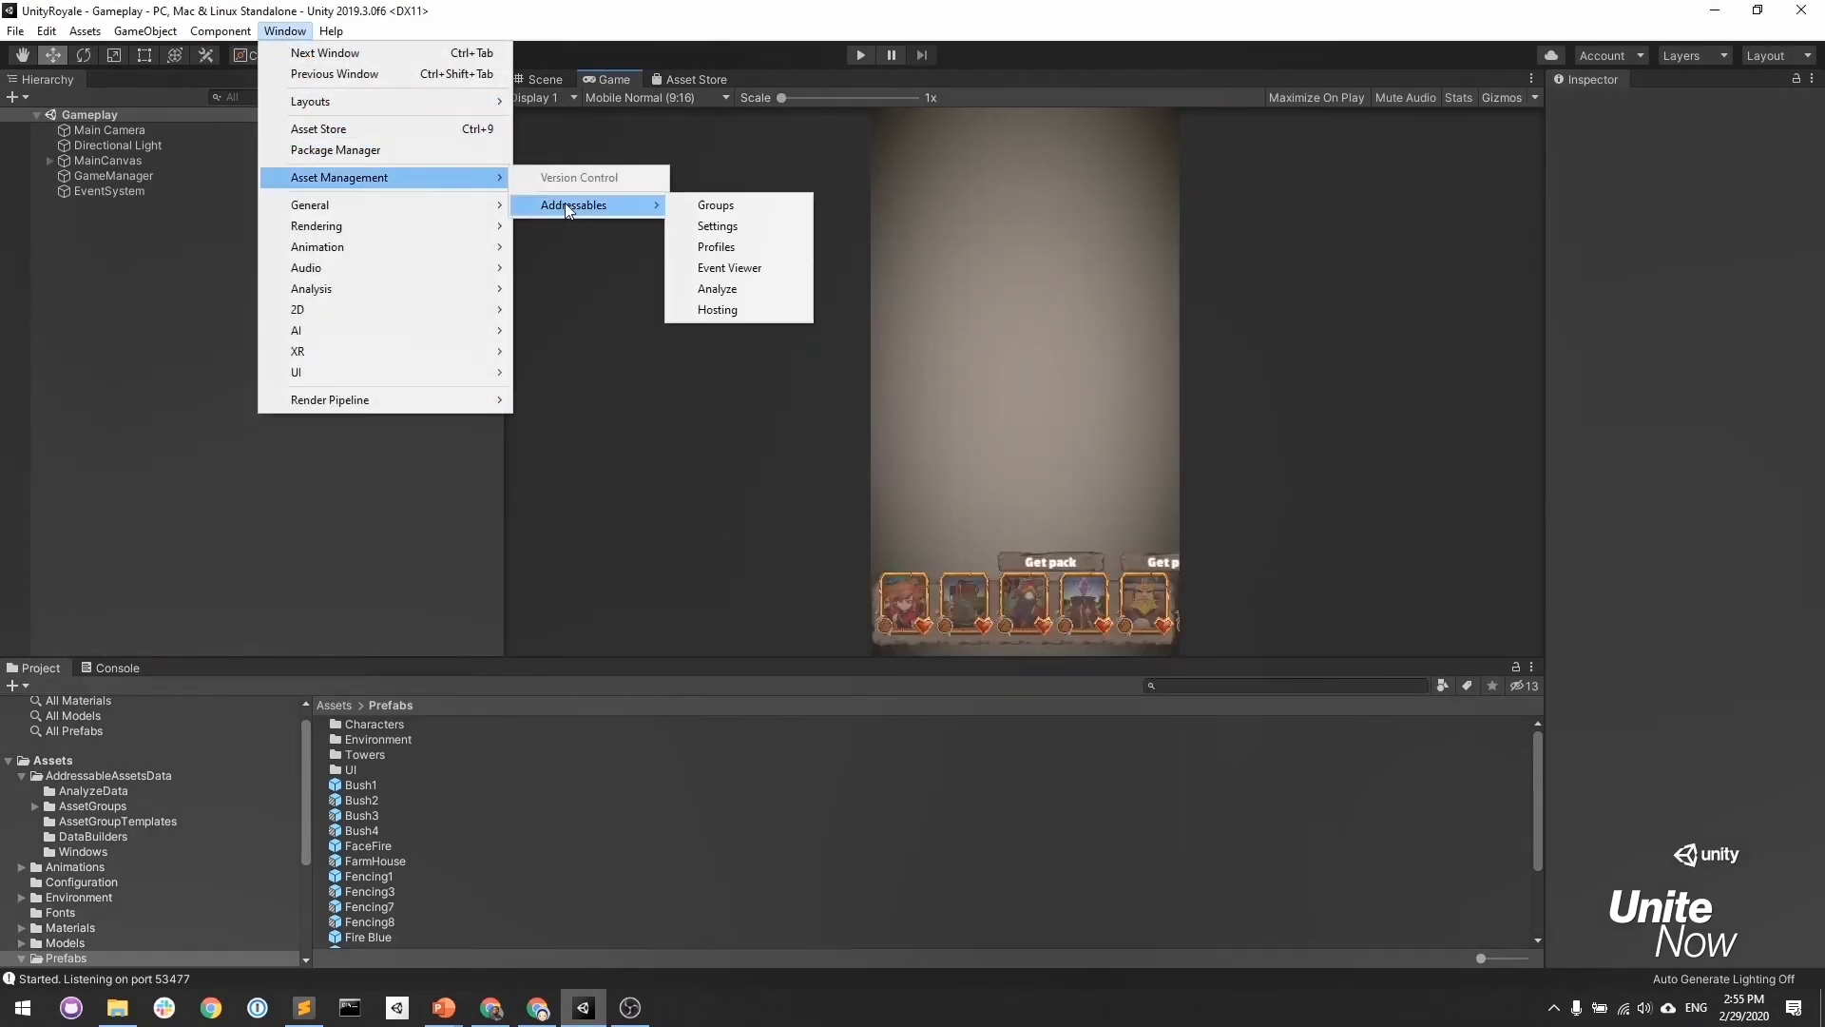
# Show the Addressables Groups window with ArchersPack, MagesPack and WarriorsPack expanded.
pyautogui.click(716, 207)
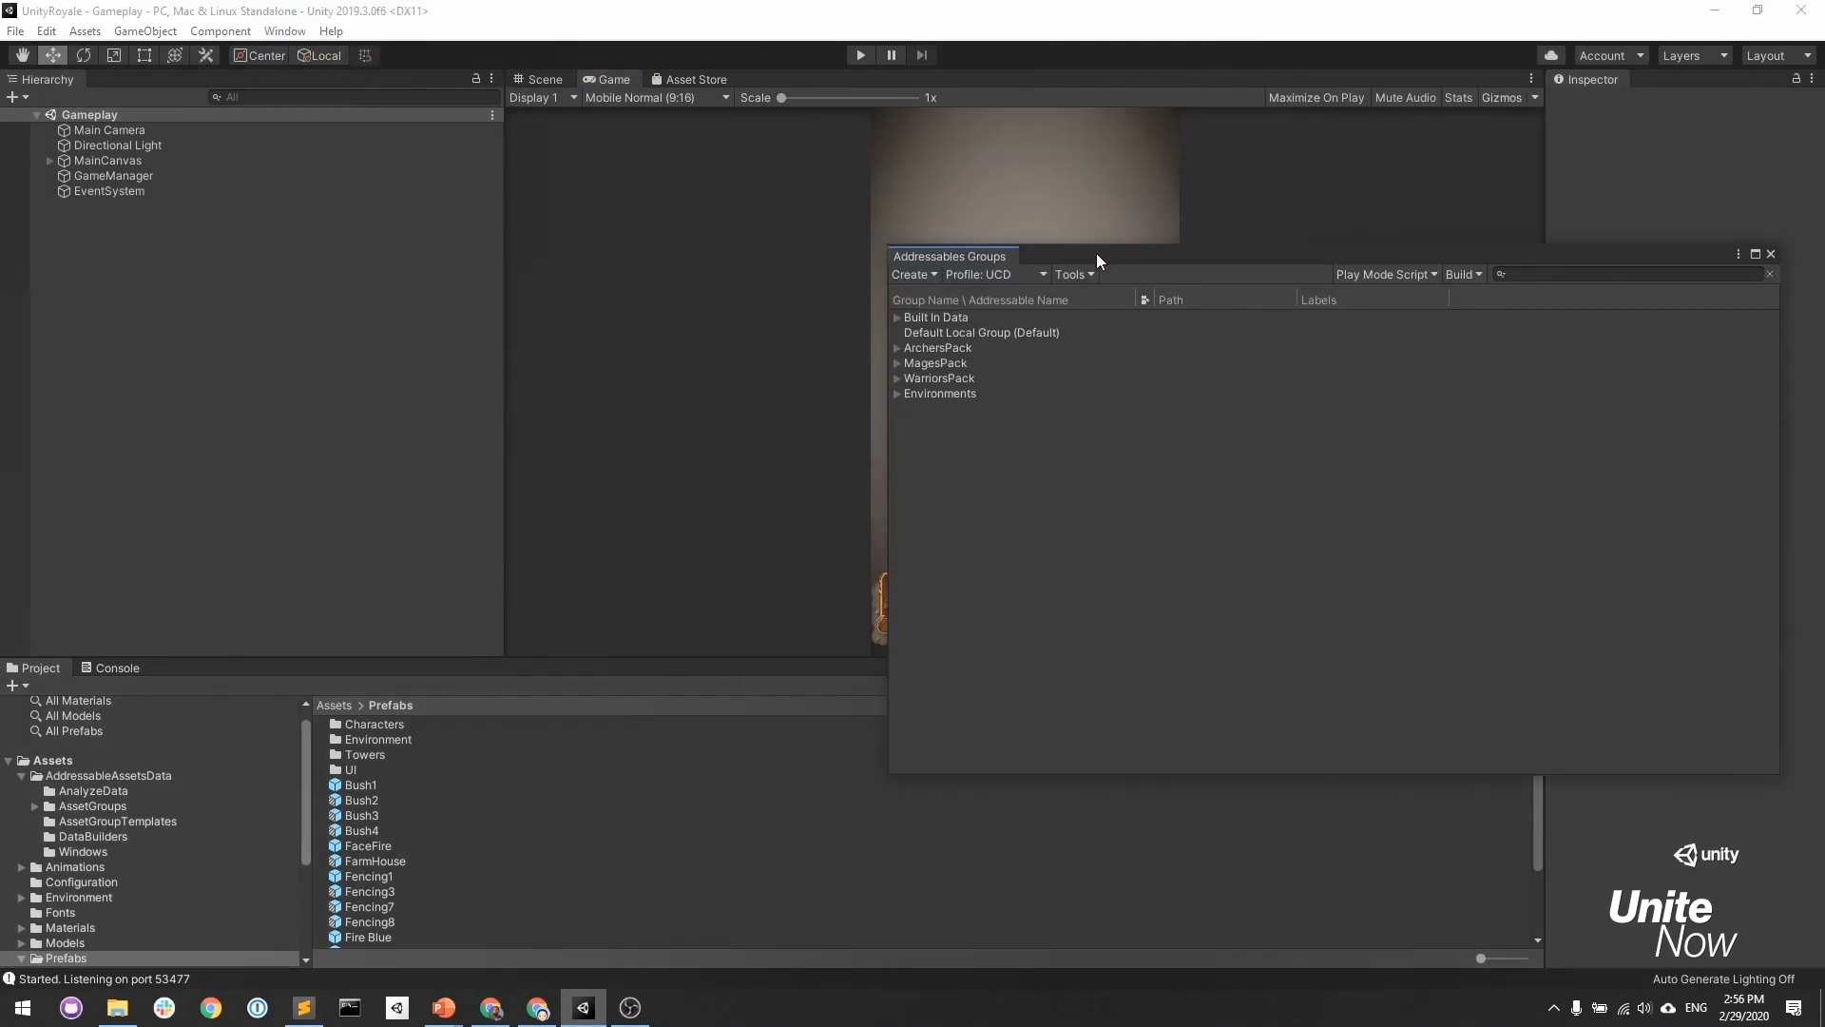
pyautogui.moveTo(1097, 235); pyautogui.dragTo(507, 221)
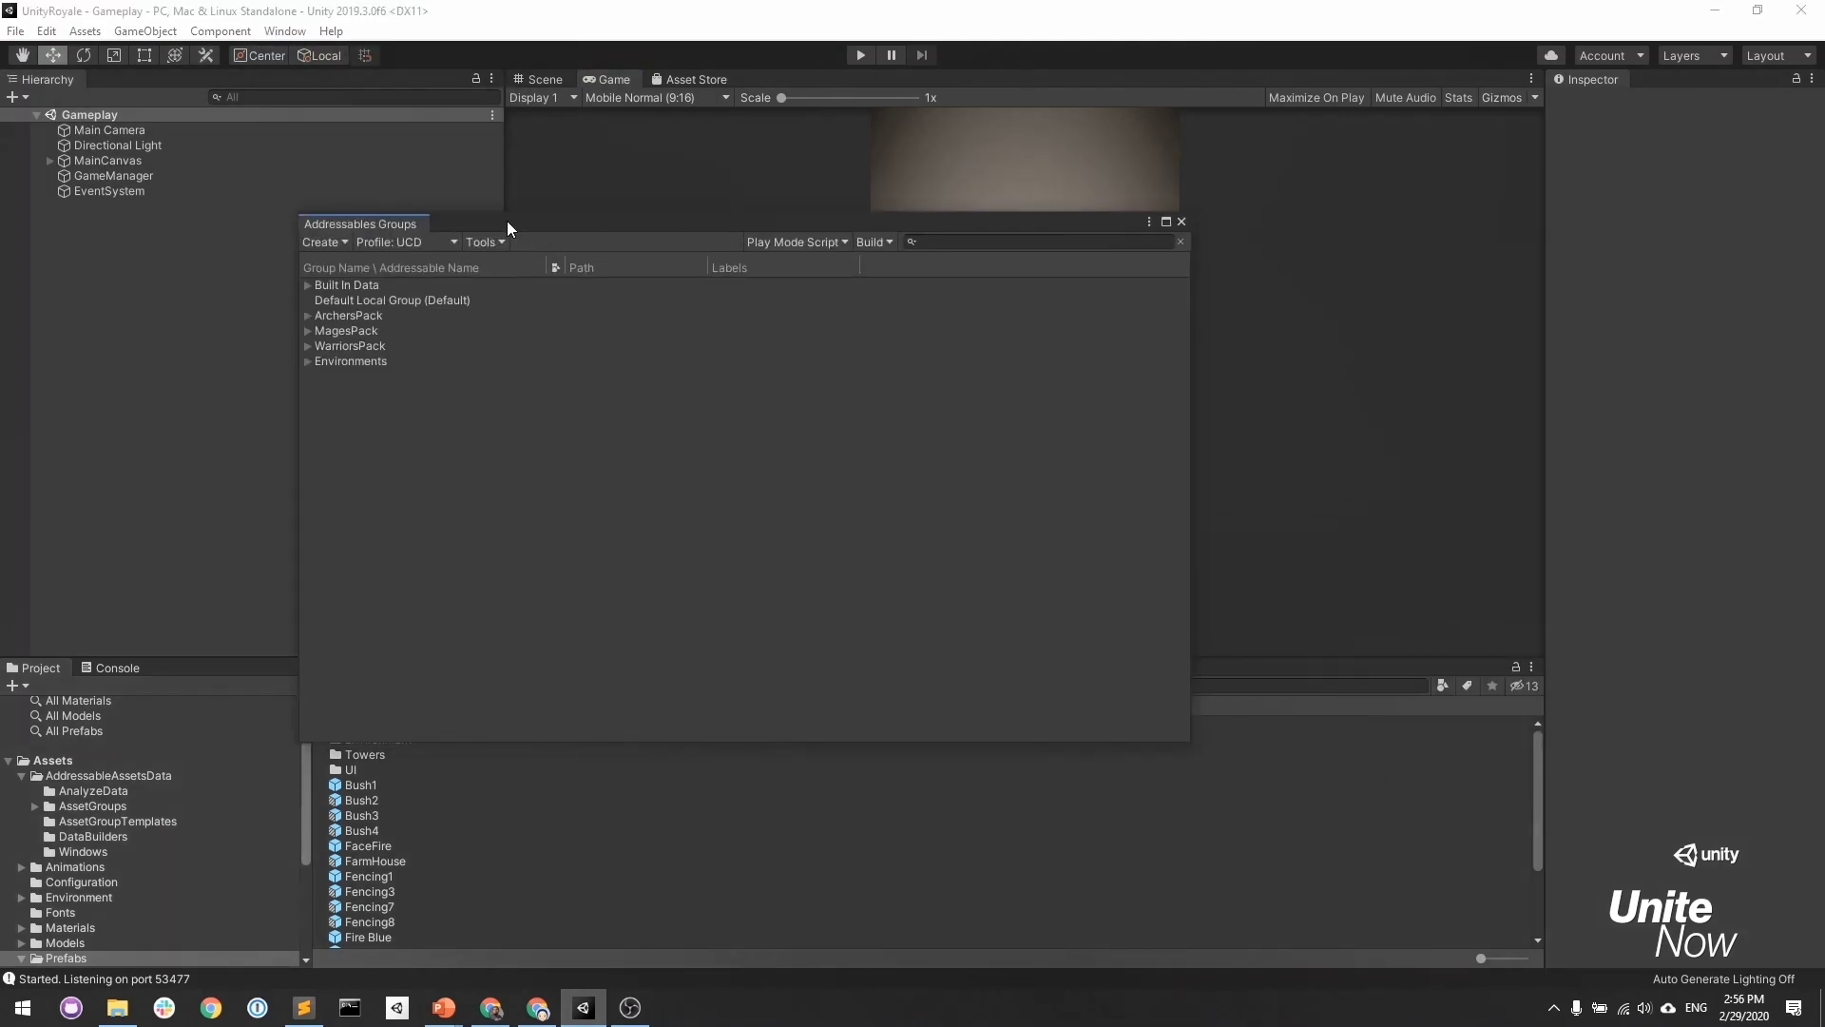
pyautogui.click(305, 315)
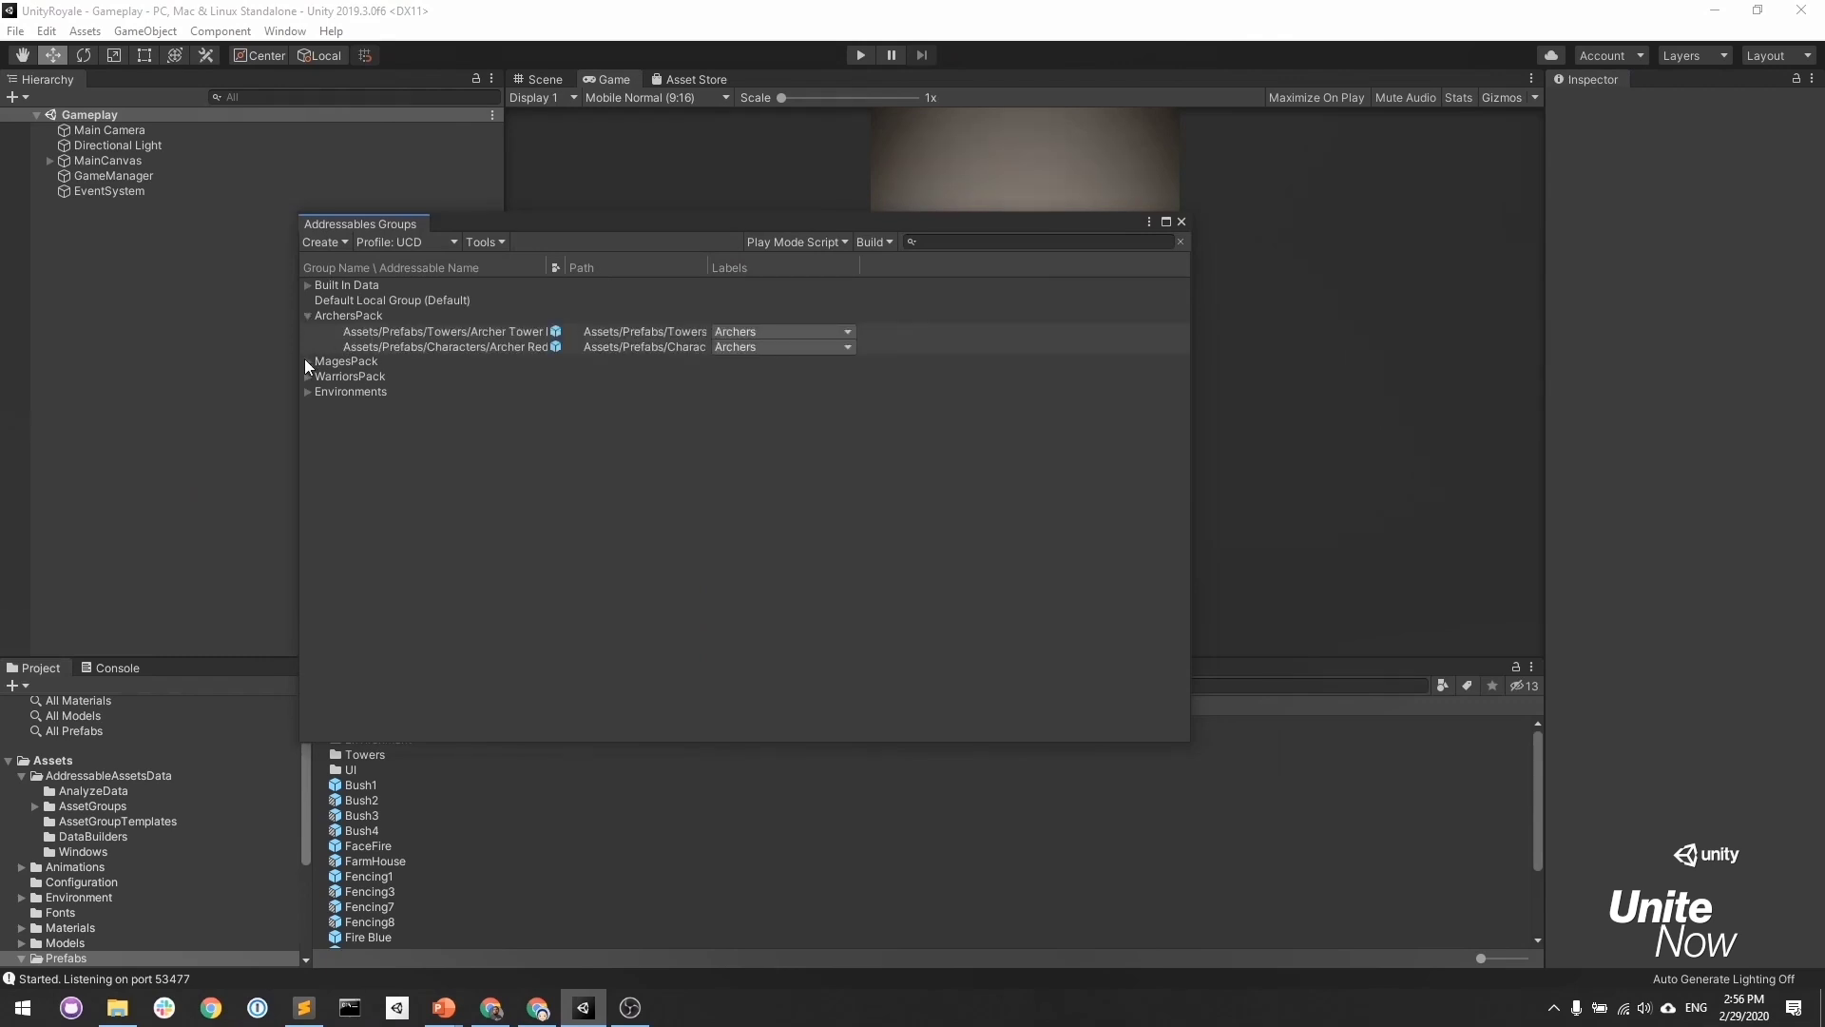
pyautogui.click(305, 361)
pyautogui.click(305, 406)
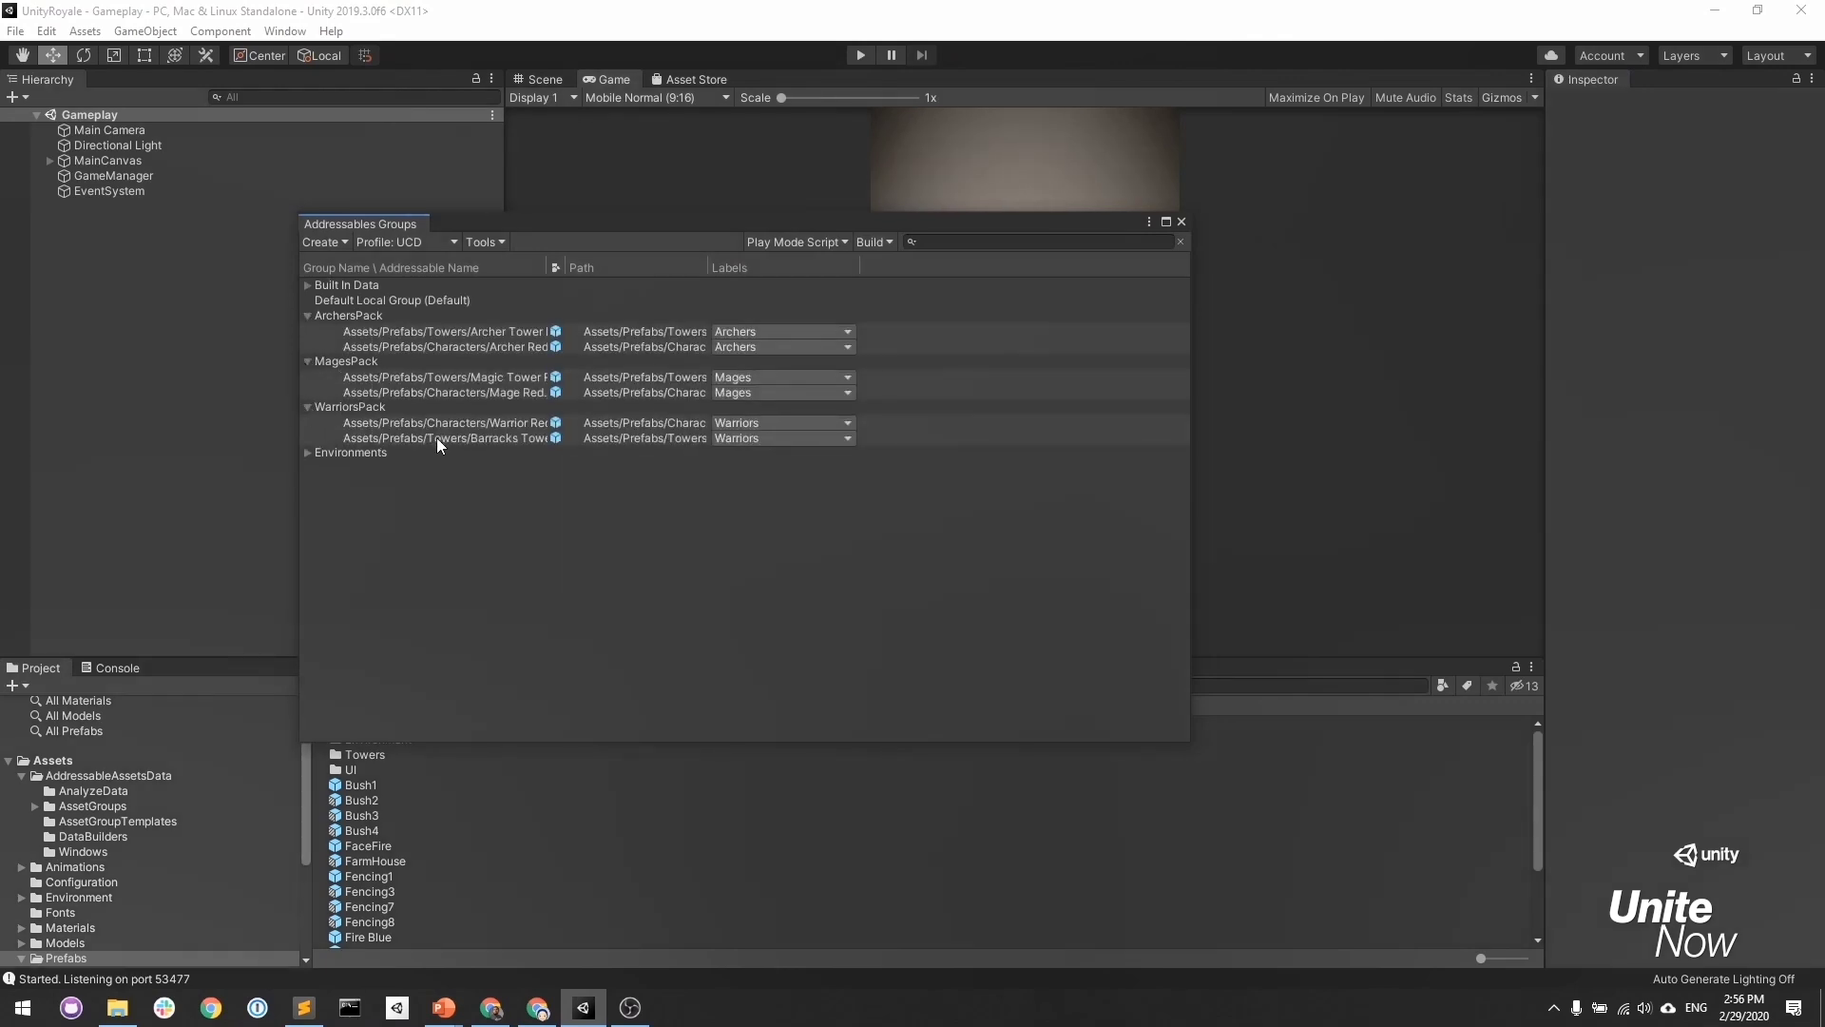
pyautogui.click(481, 331)
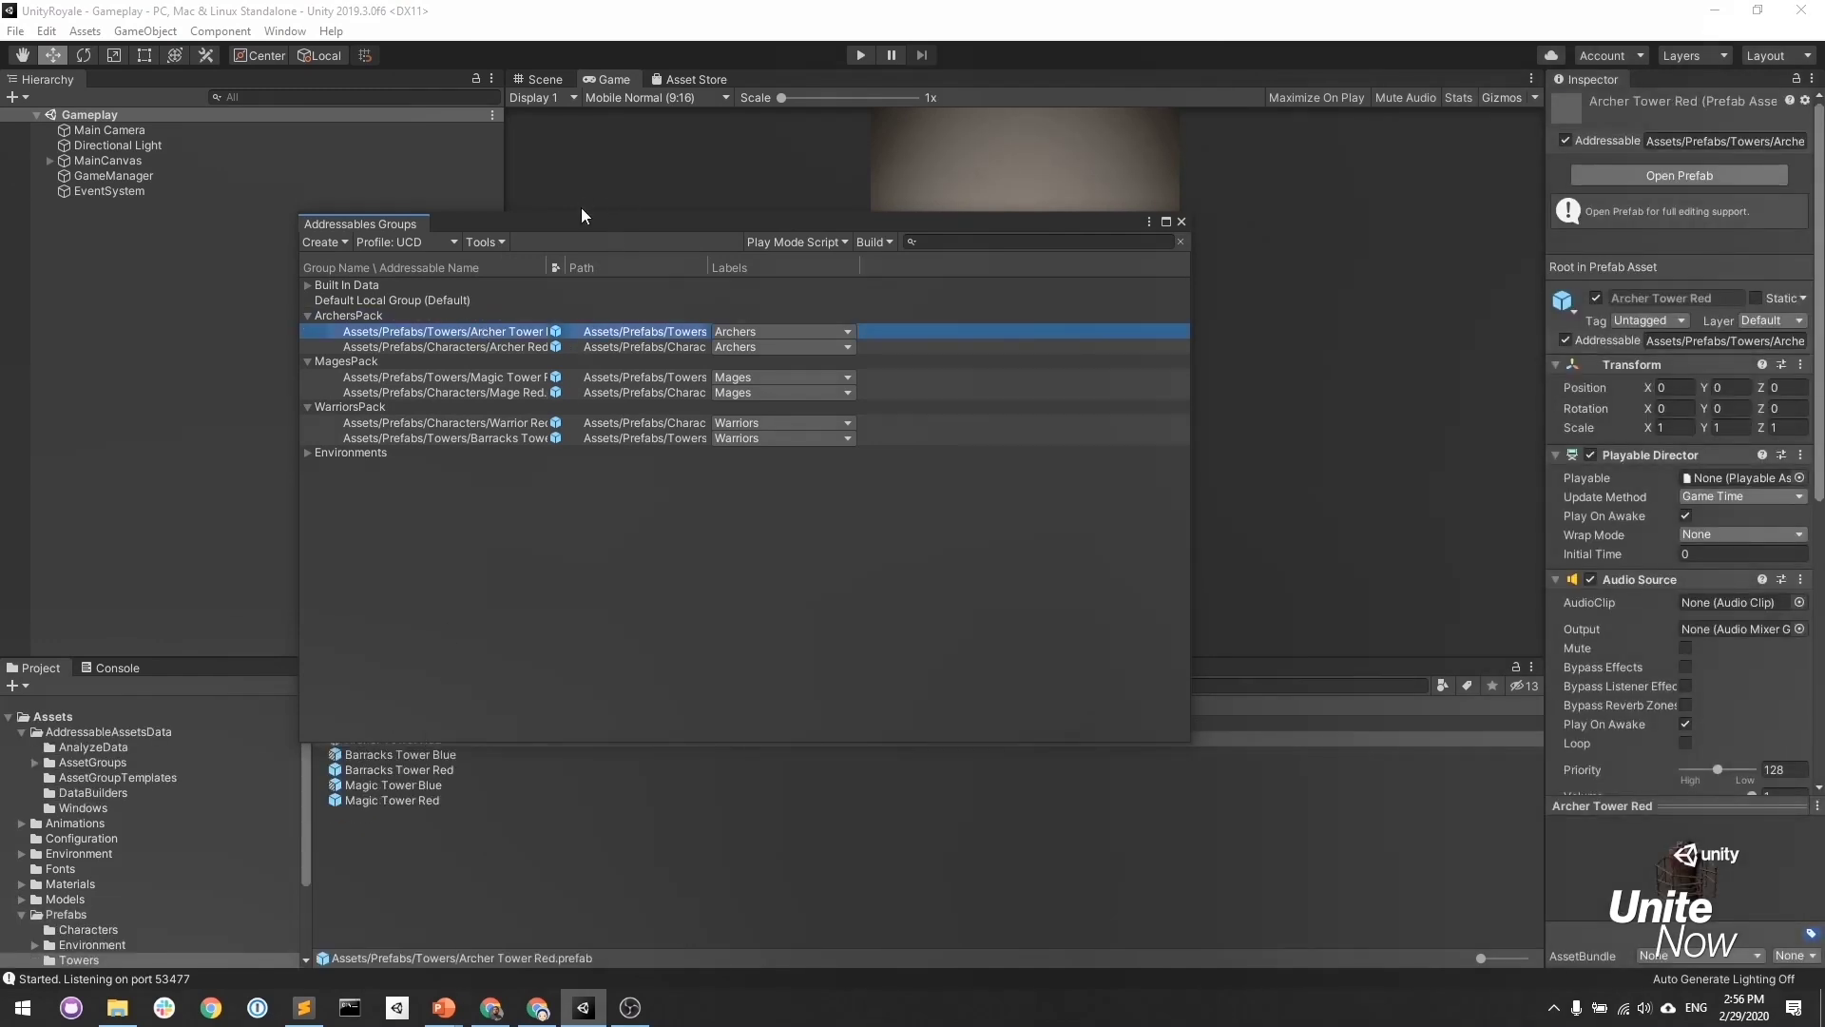
pyautogui.moveTo(582, 222); pyautogui.dragTo(560, 172)
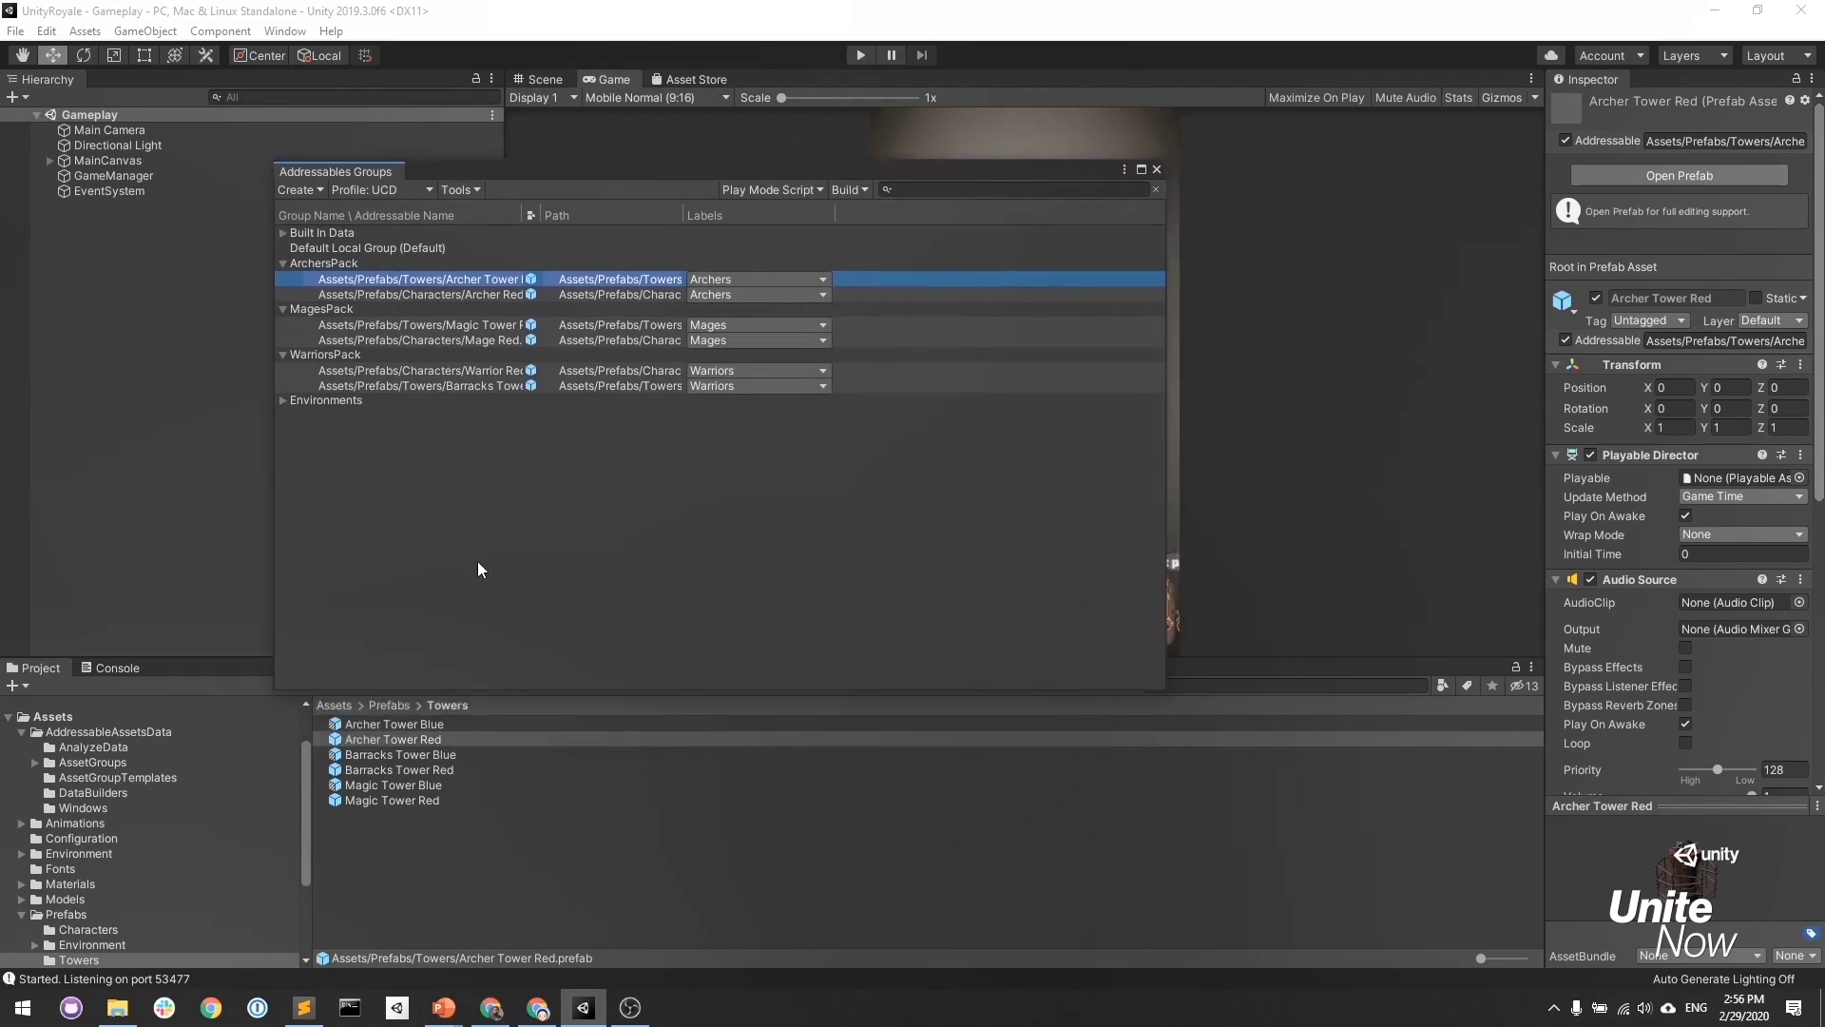
# Select the Archer Tower Red and Blue prefabs and drag an archer tower into ArchersPack.
pyautogui.click(425, 742)
pyautogui.click(1566, 302)
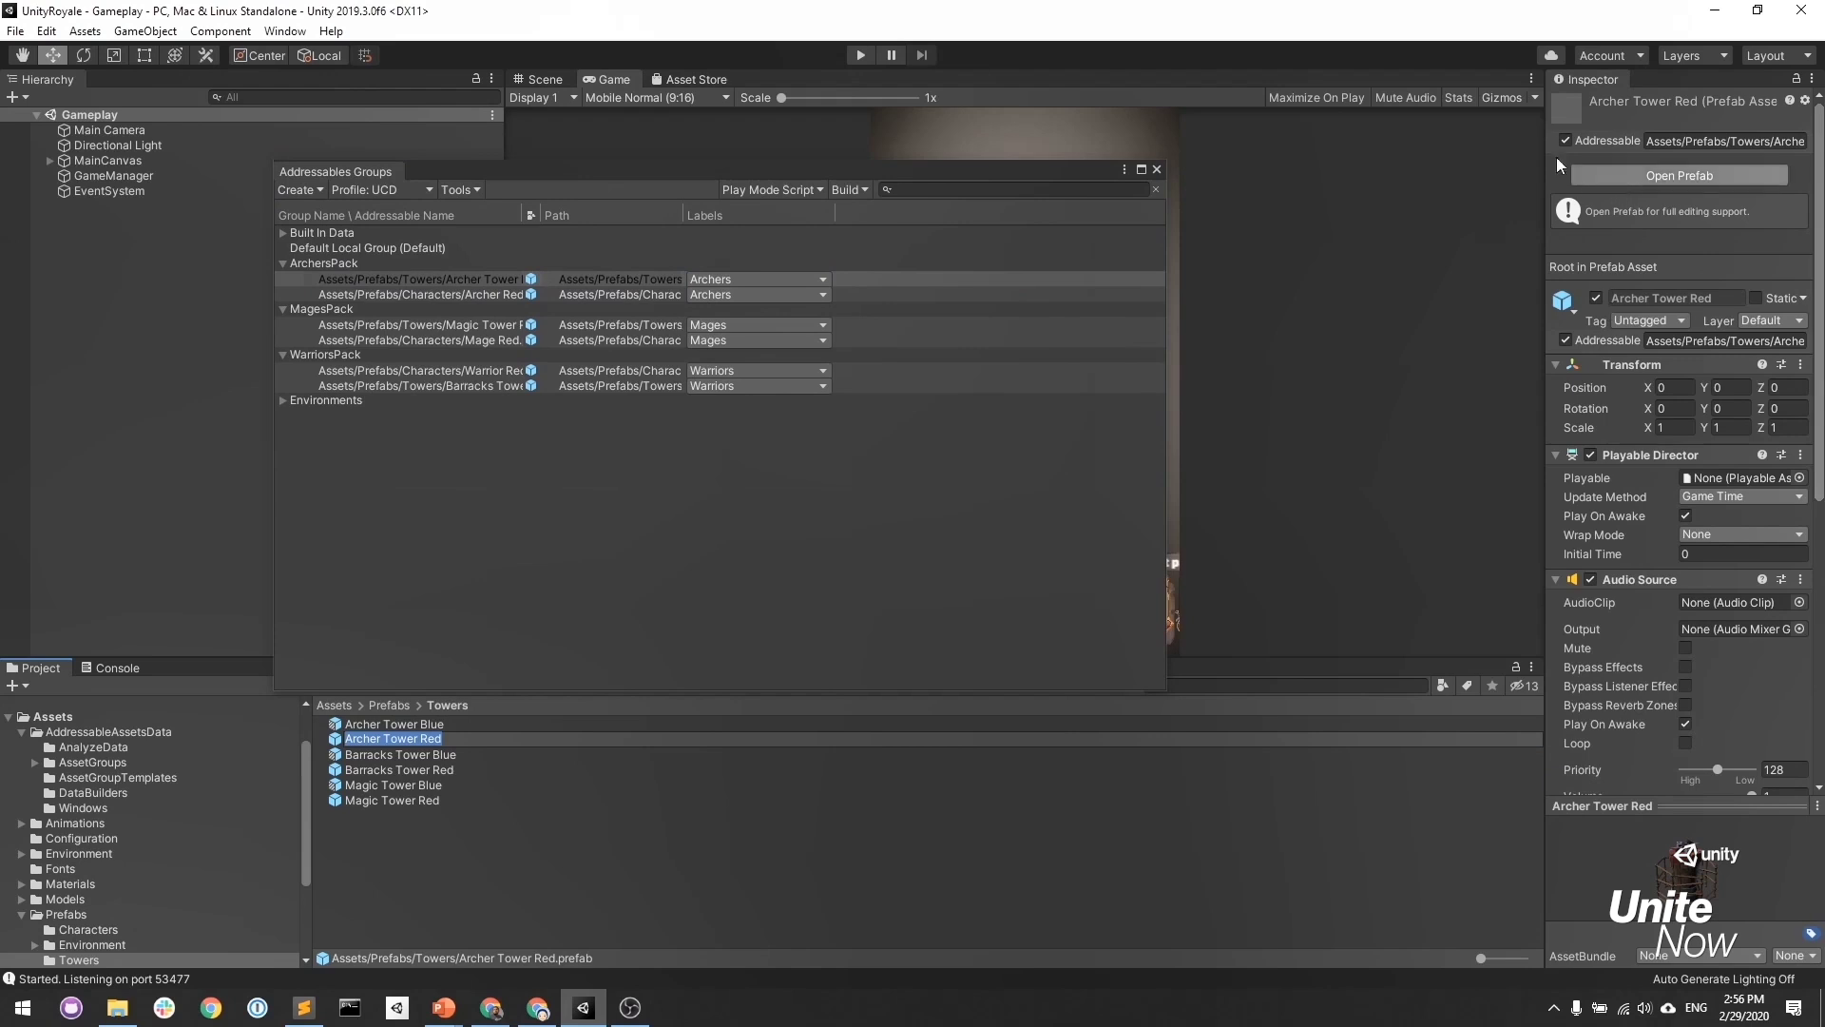
pyautogui.click(428, 867)
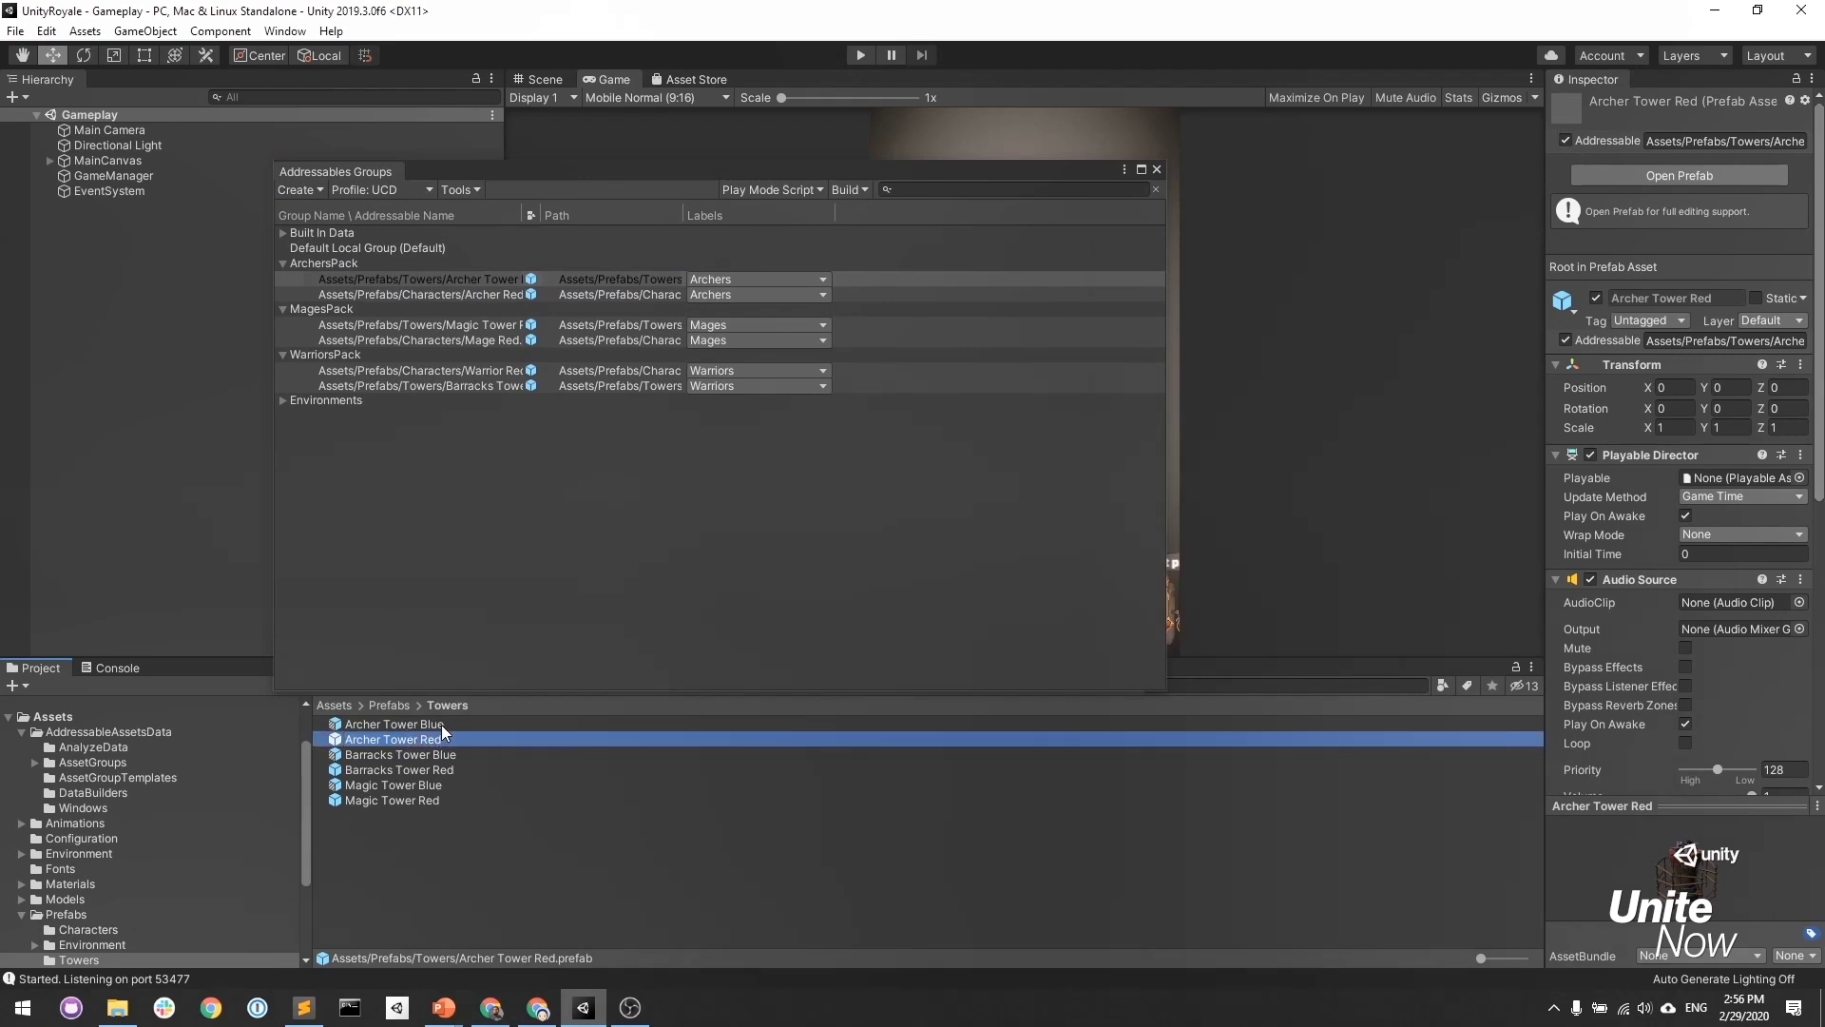
pyautogui.click(393, 724)
pyautogui.click(421, 279)
pyautogui.moveTo(394, 723); pyautogui.dragTo(389, 297)
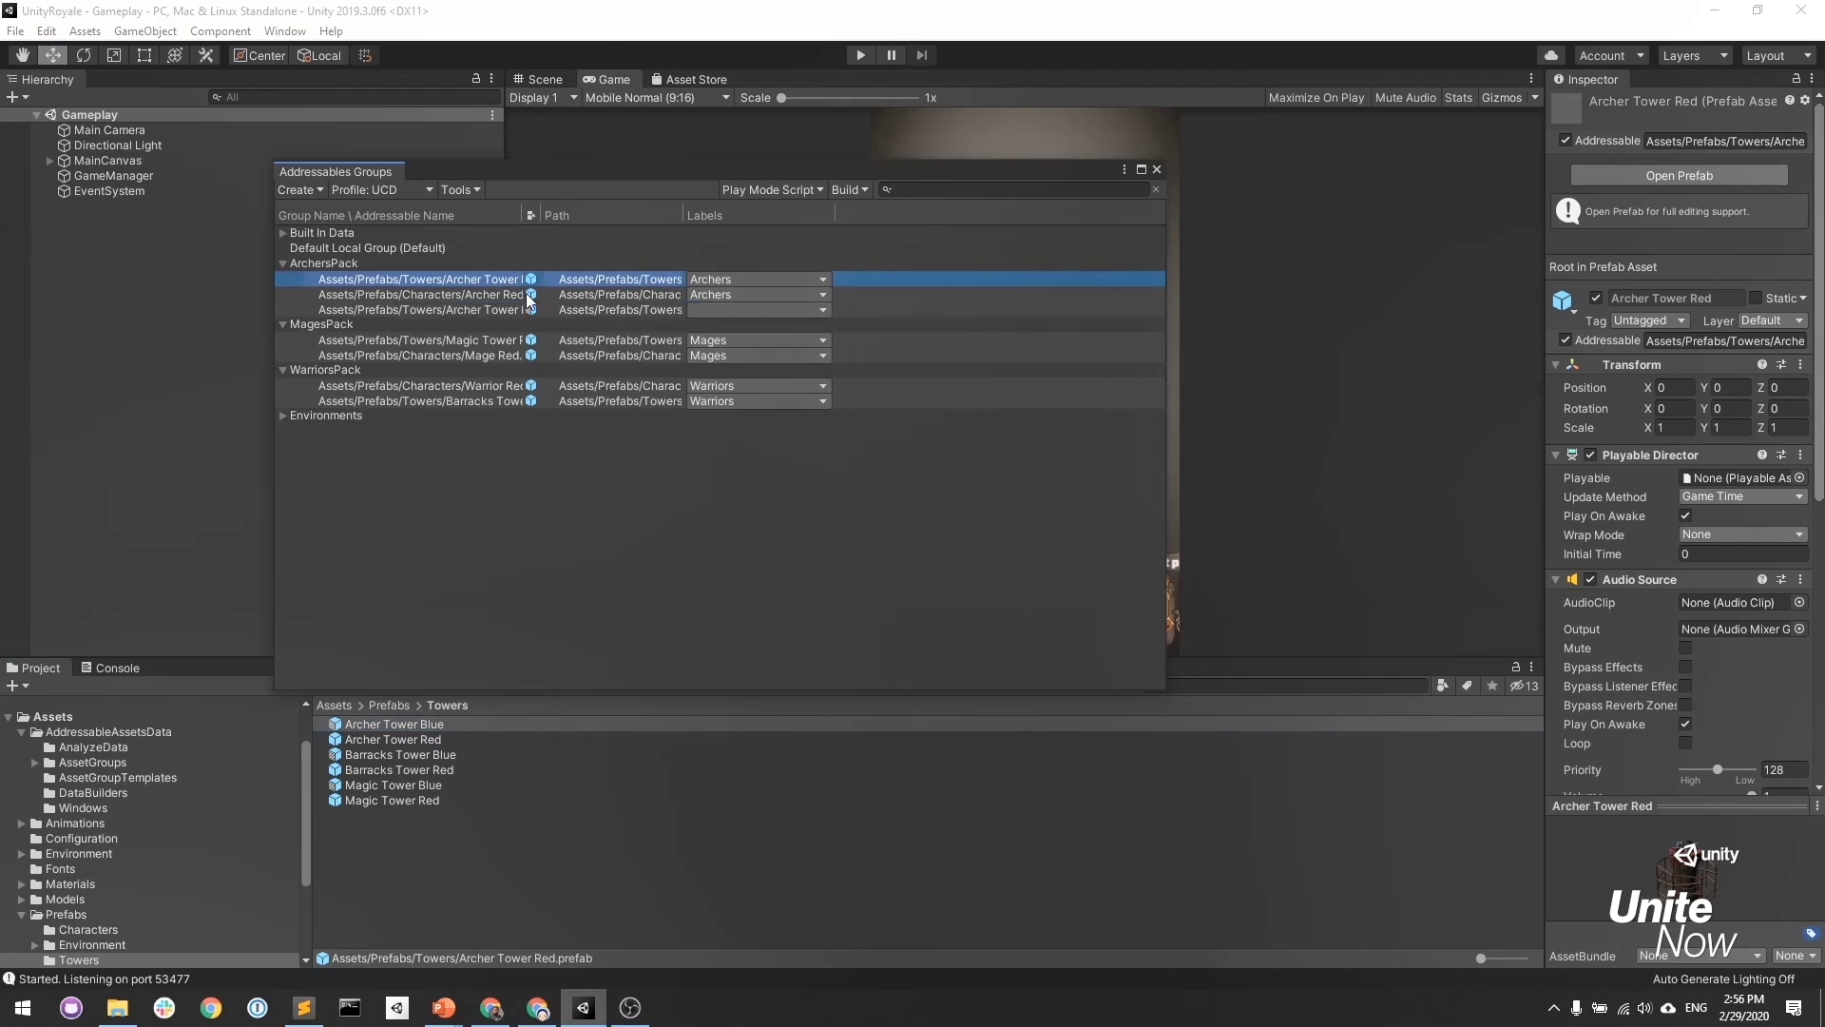
# Delete the unlabelled Archer Tower Blue entry from ArchersPack, leaving its labels unchanged.
pyautogui.click(754, 316)
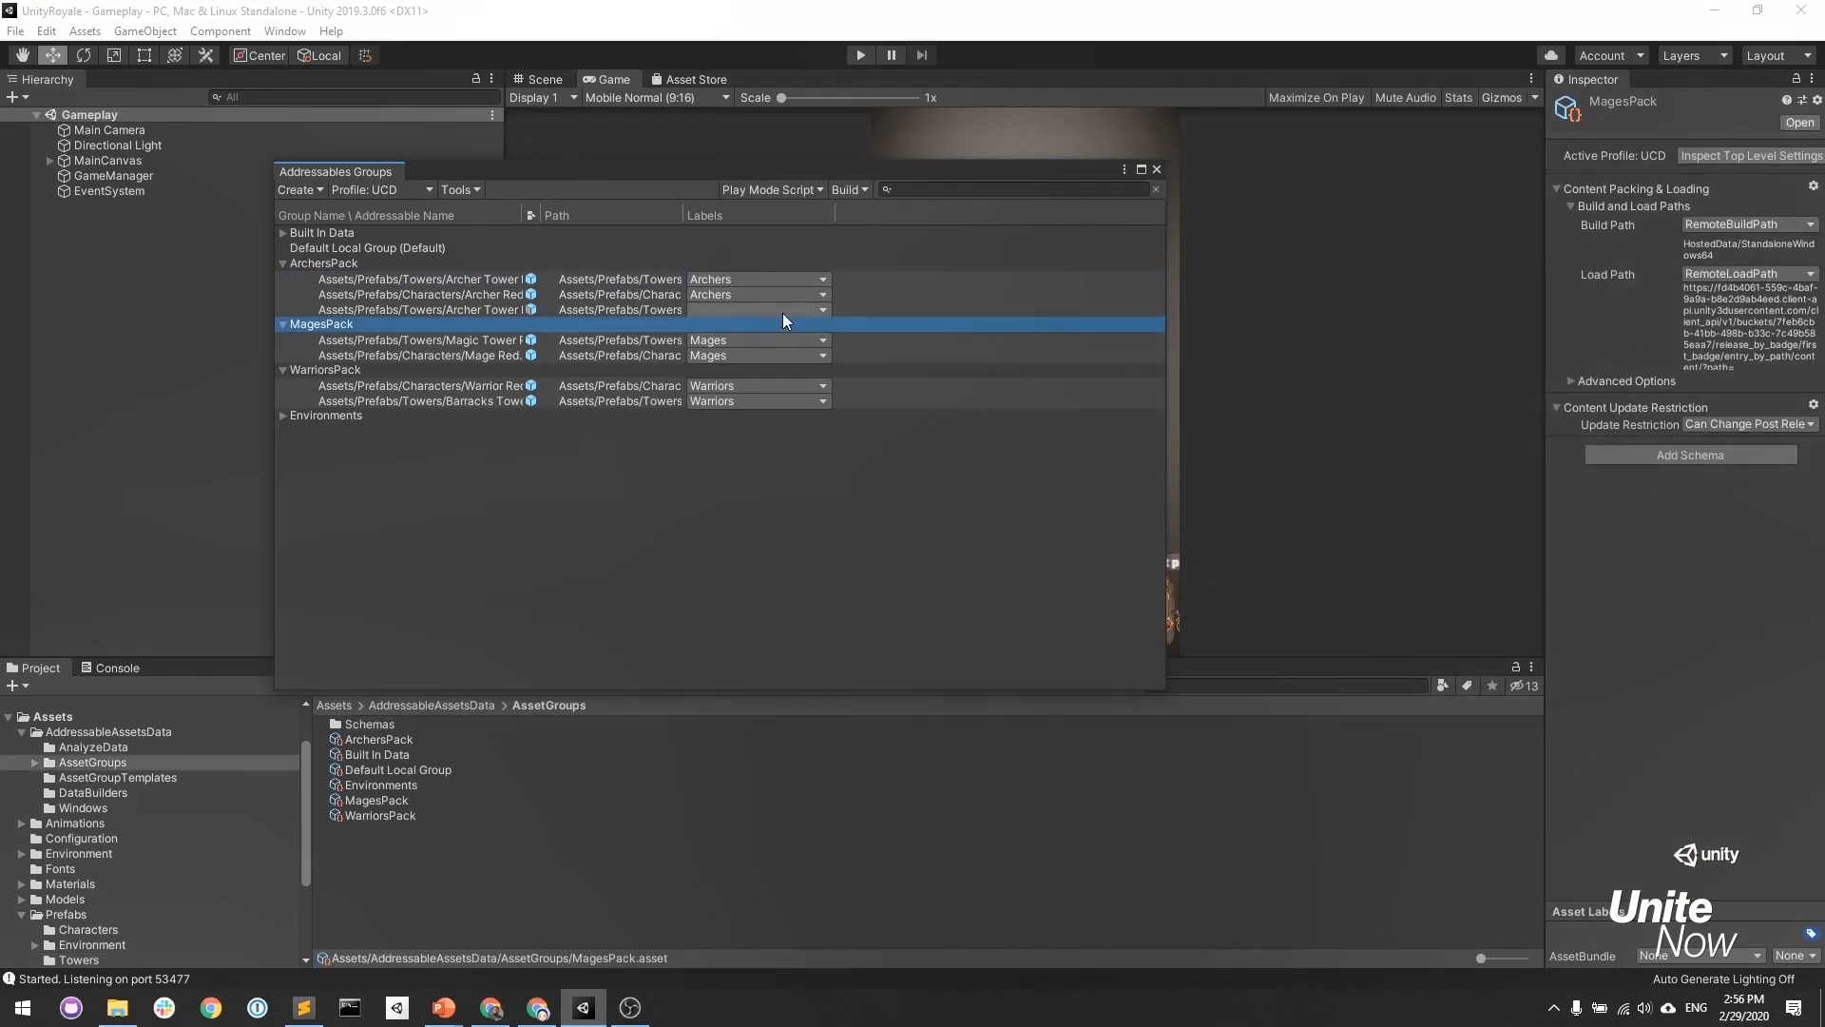
pyautogui.click(782, 311)
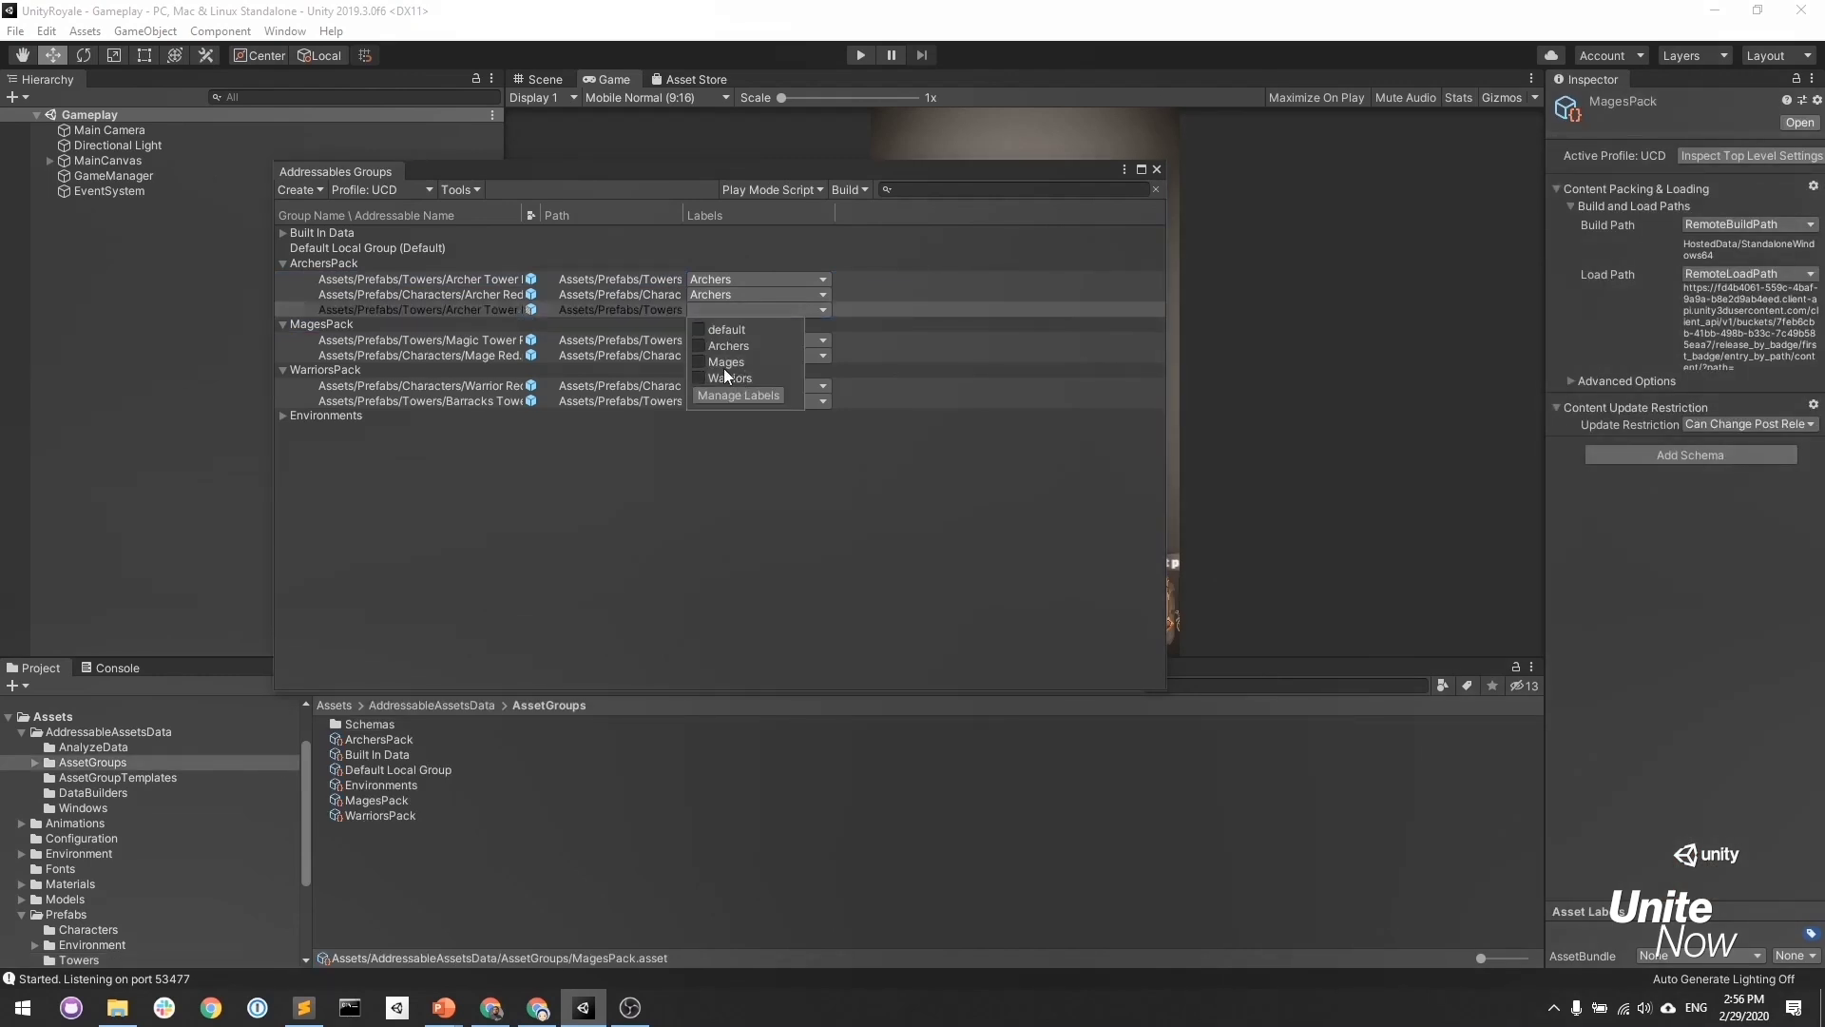
pyautogui.click(763, 477)
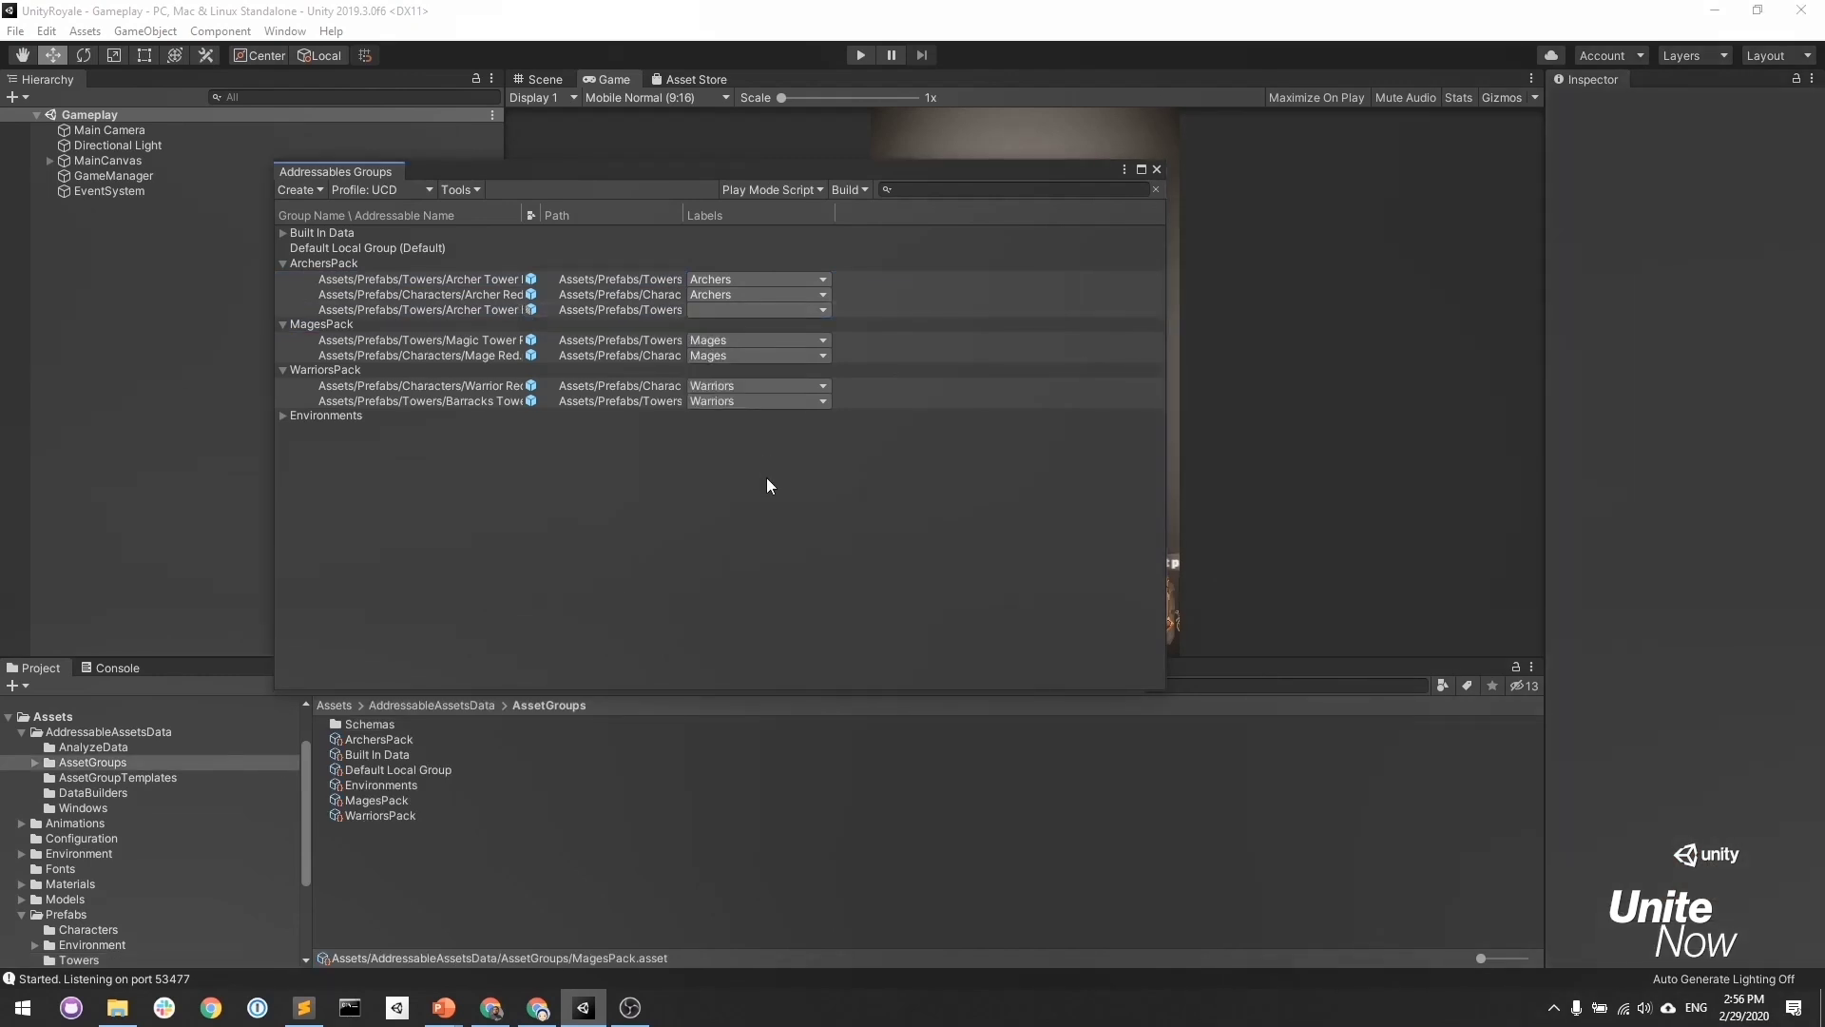
pyautogui.click(472, 313)
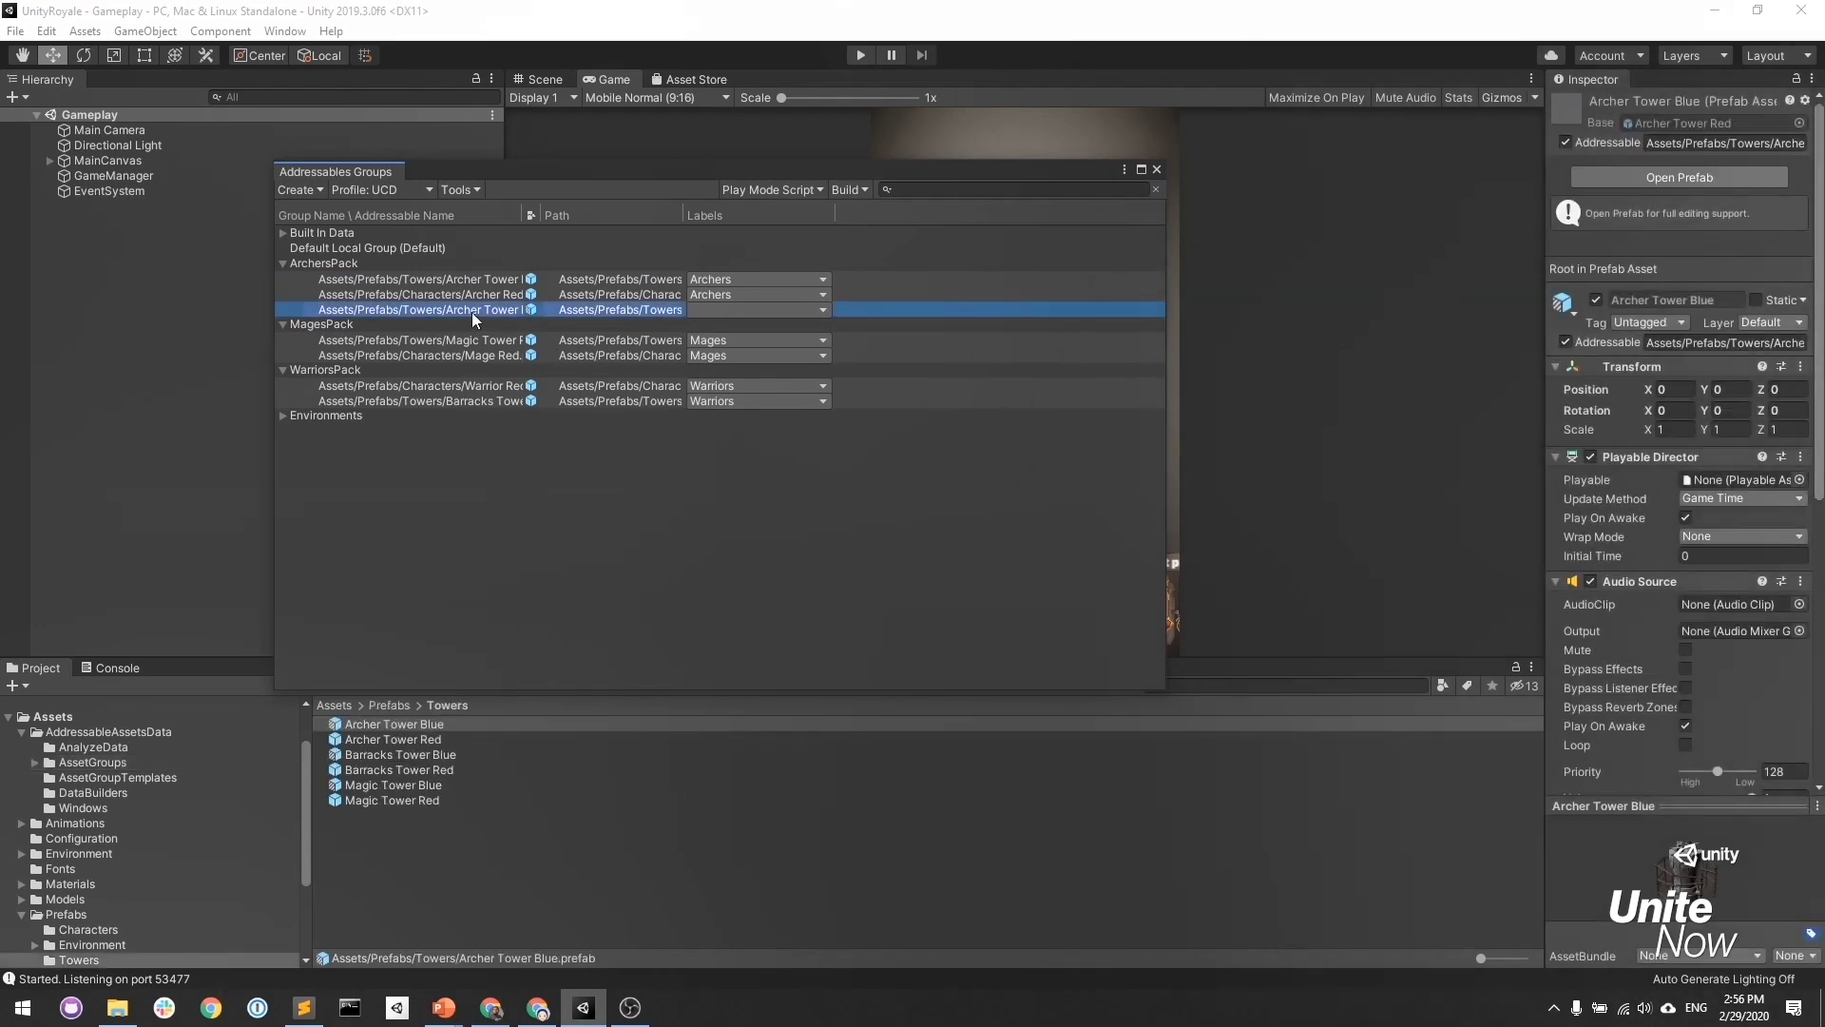
pyautogui.press('Delete')
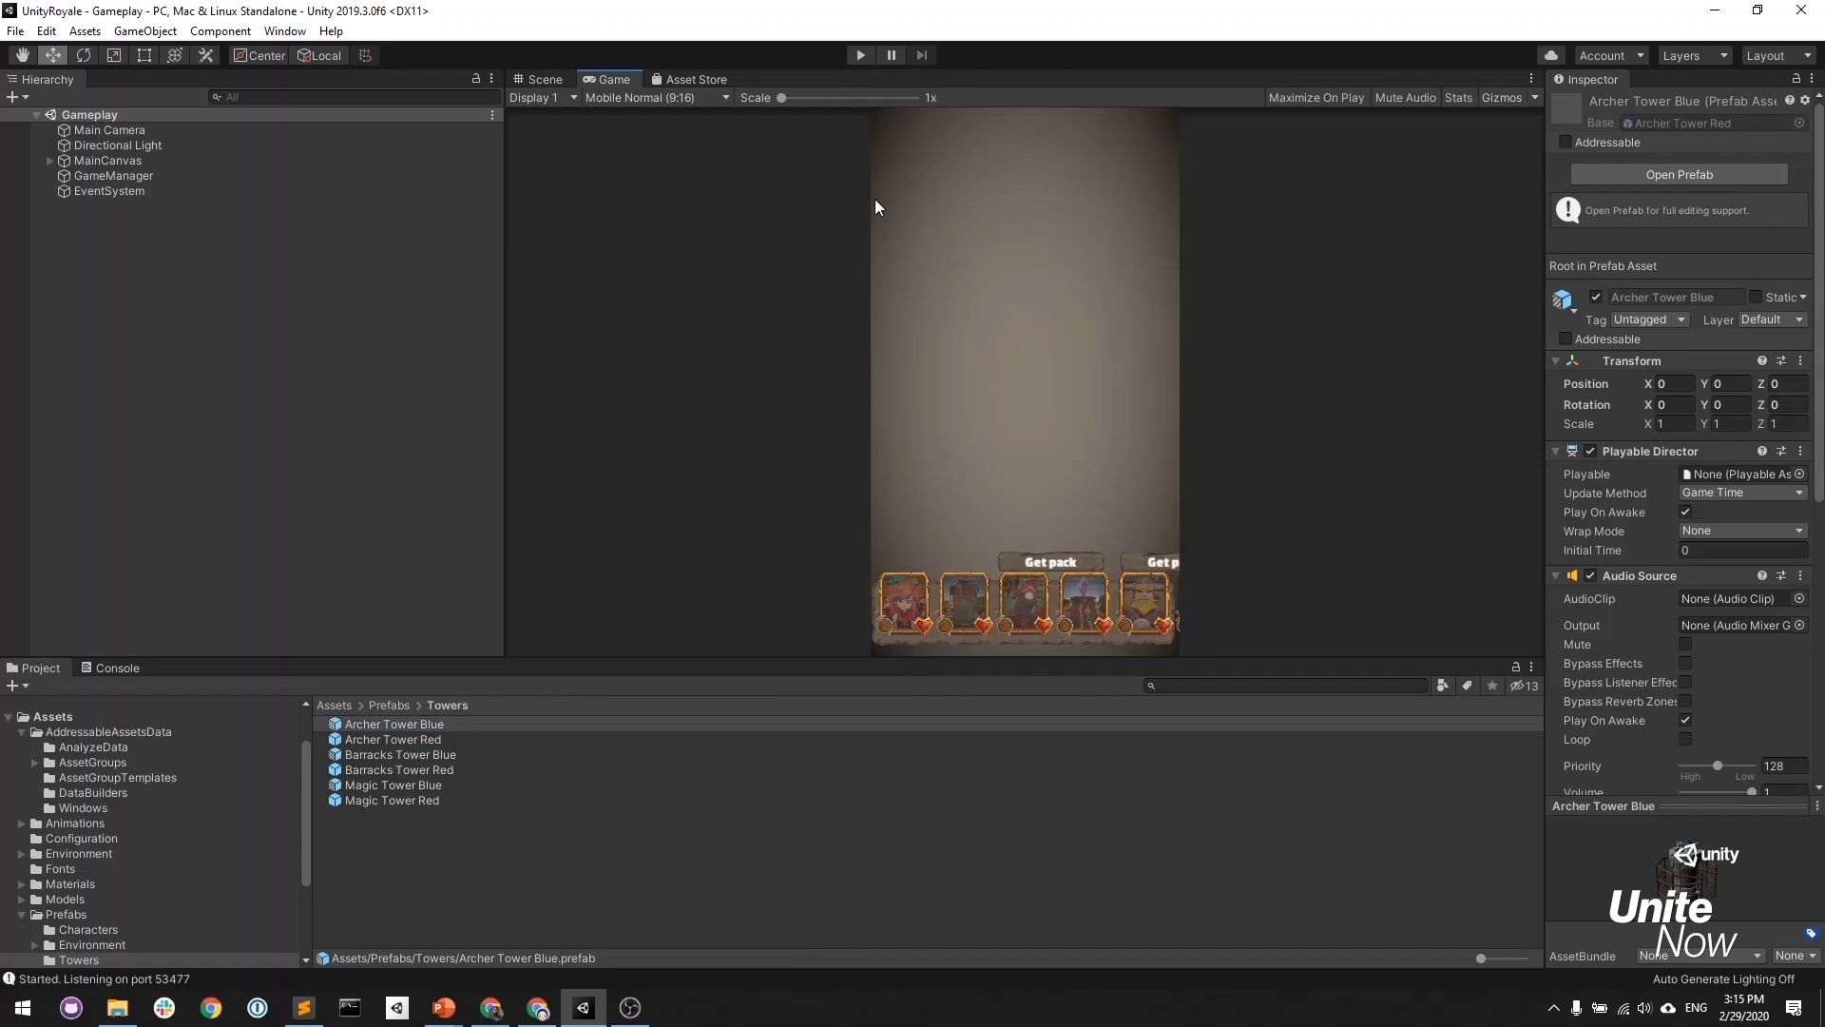
# Play the game in the snow arena and unlock a card pack with Get pack.
pyautogui.click(860, 54)
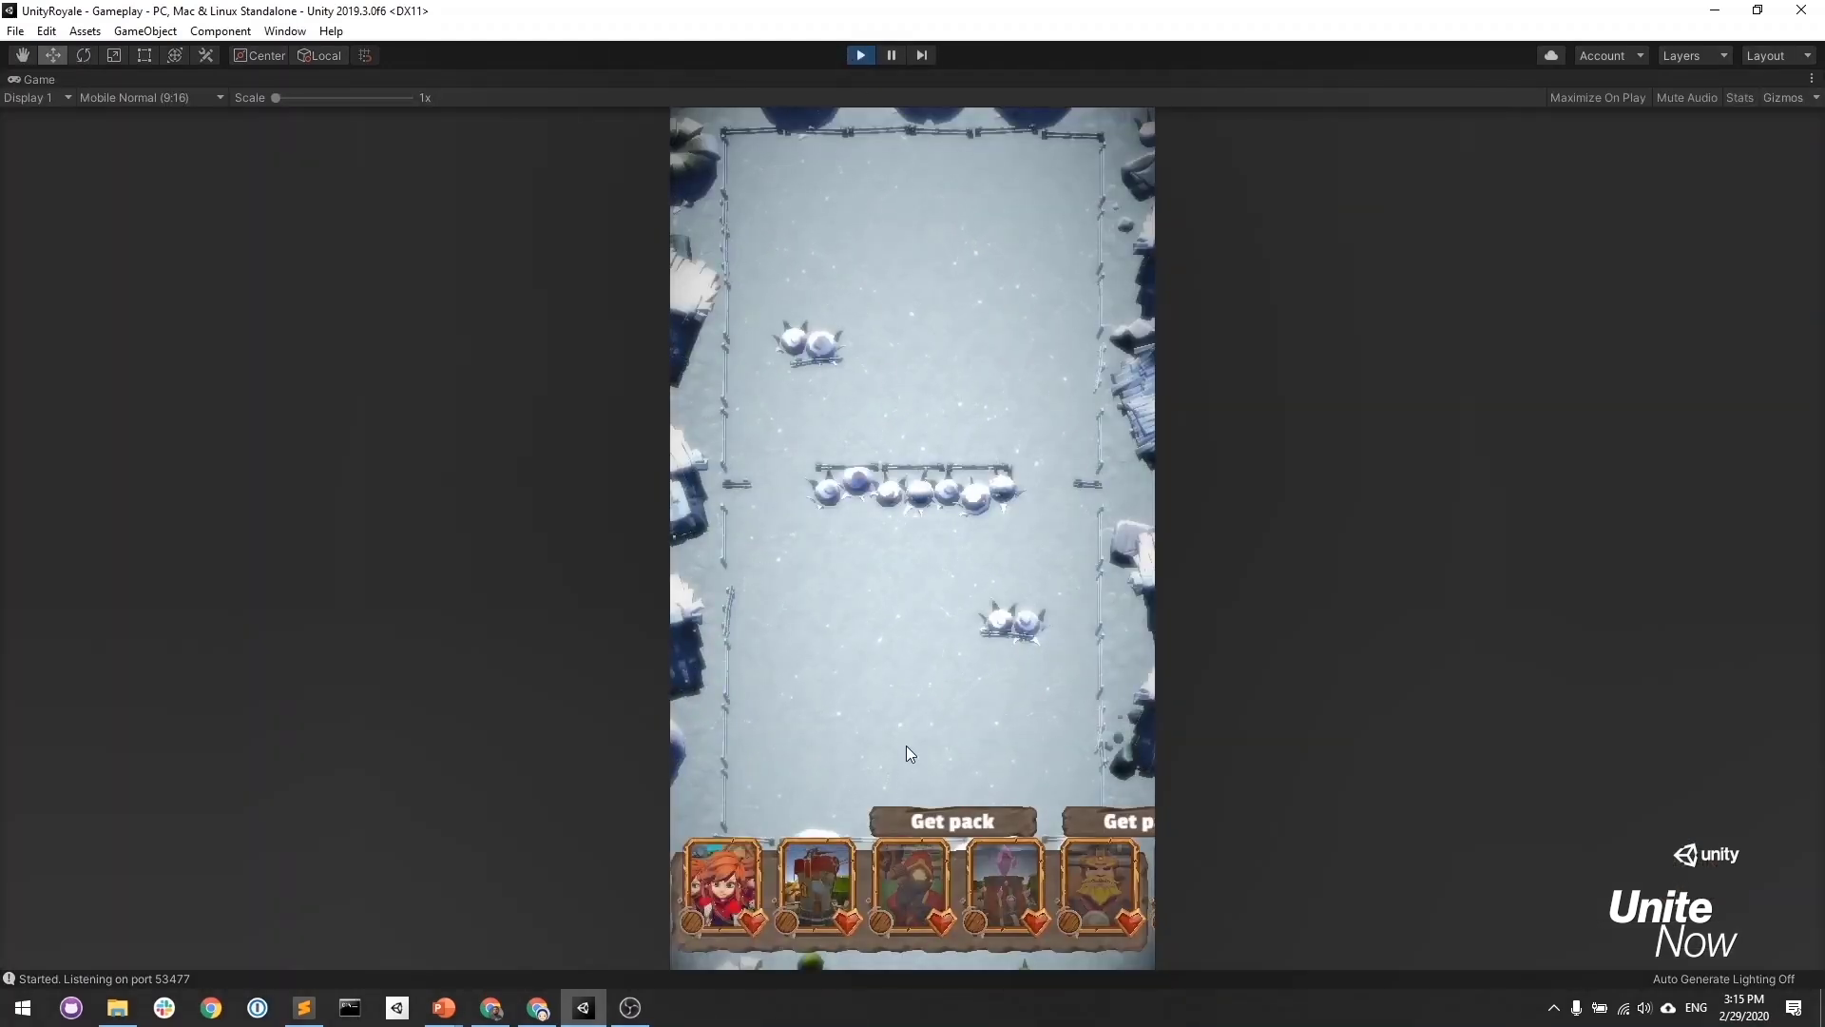
pyautogui.click(960, 826)
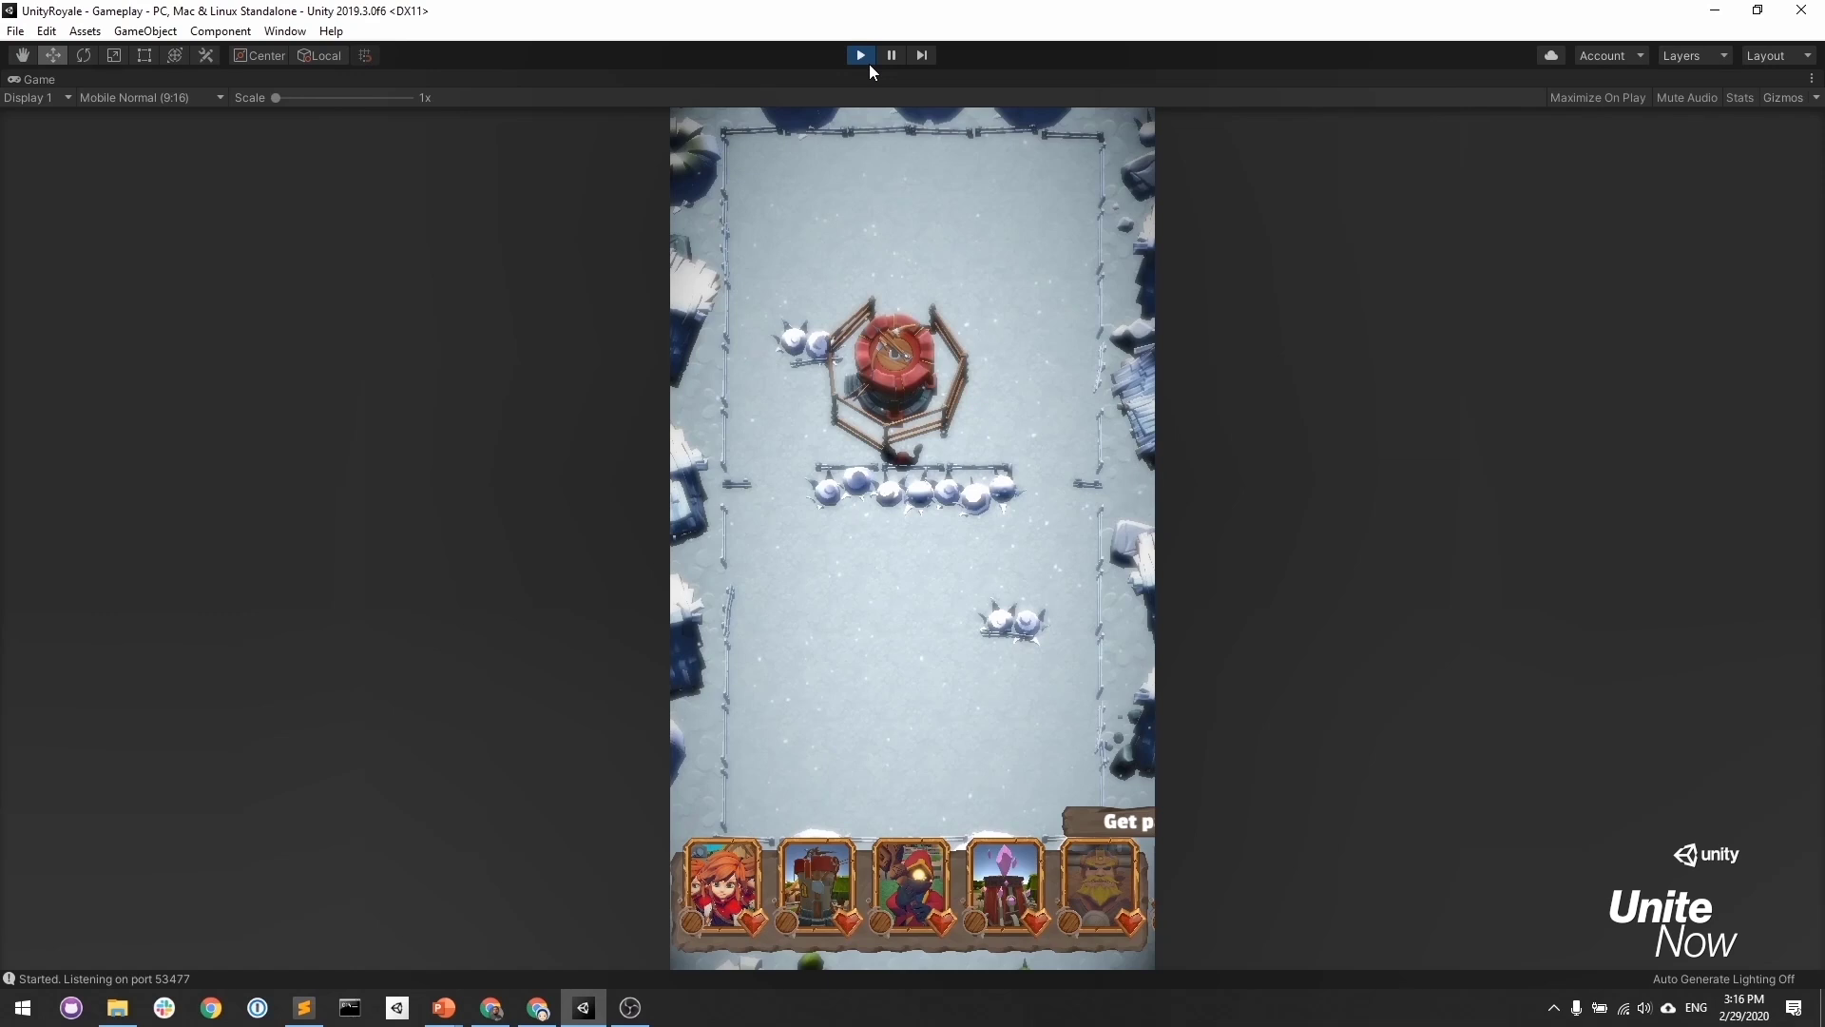
# Stop play mode and review the Addressables Build and Play Mode Script menus.
pyautogui.click(861, 54)
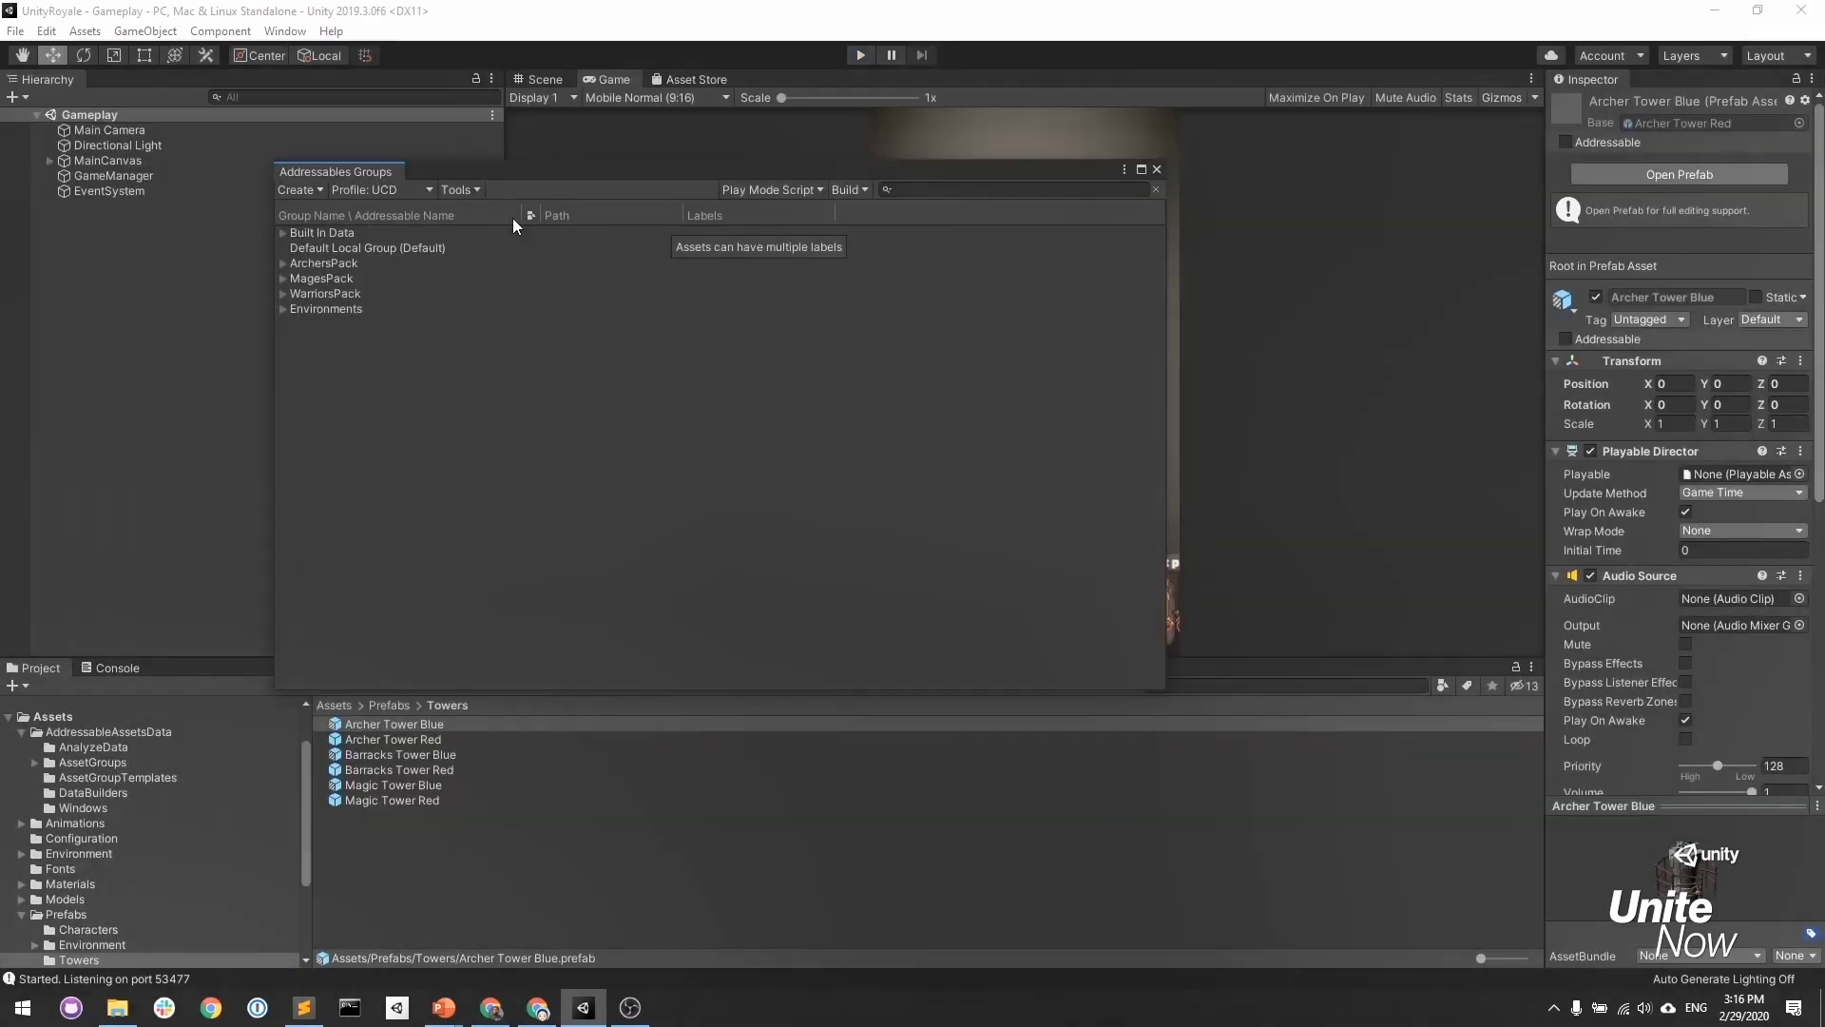
pyautogui.click(848, 190)
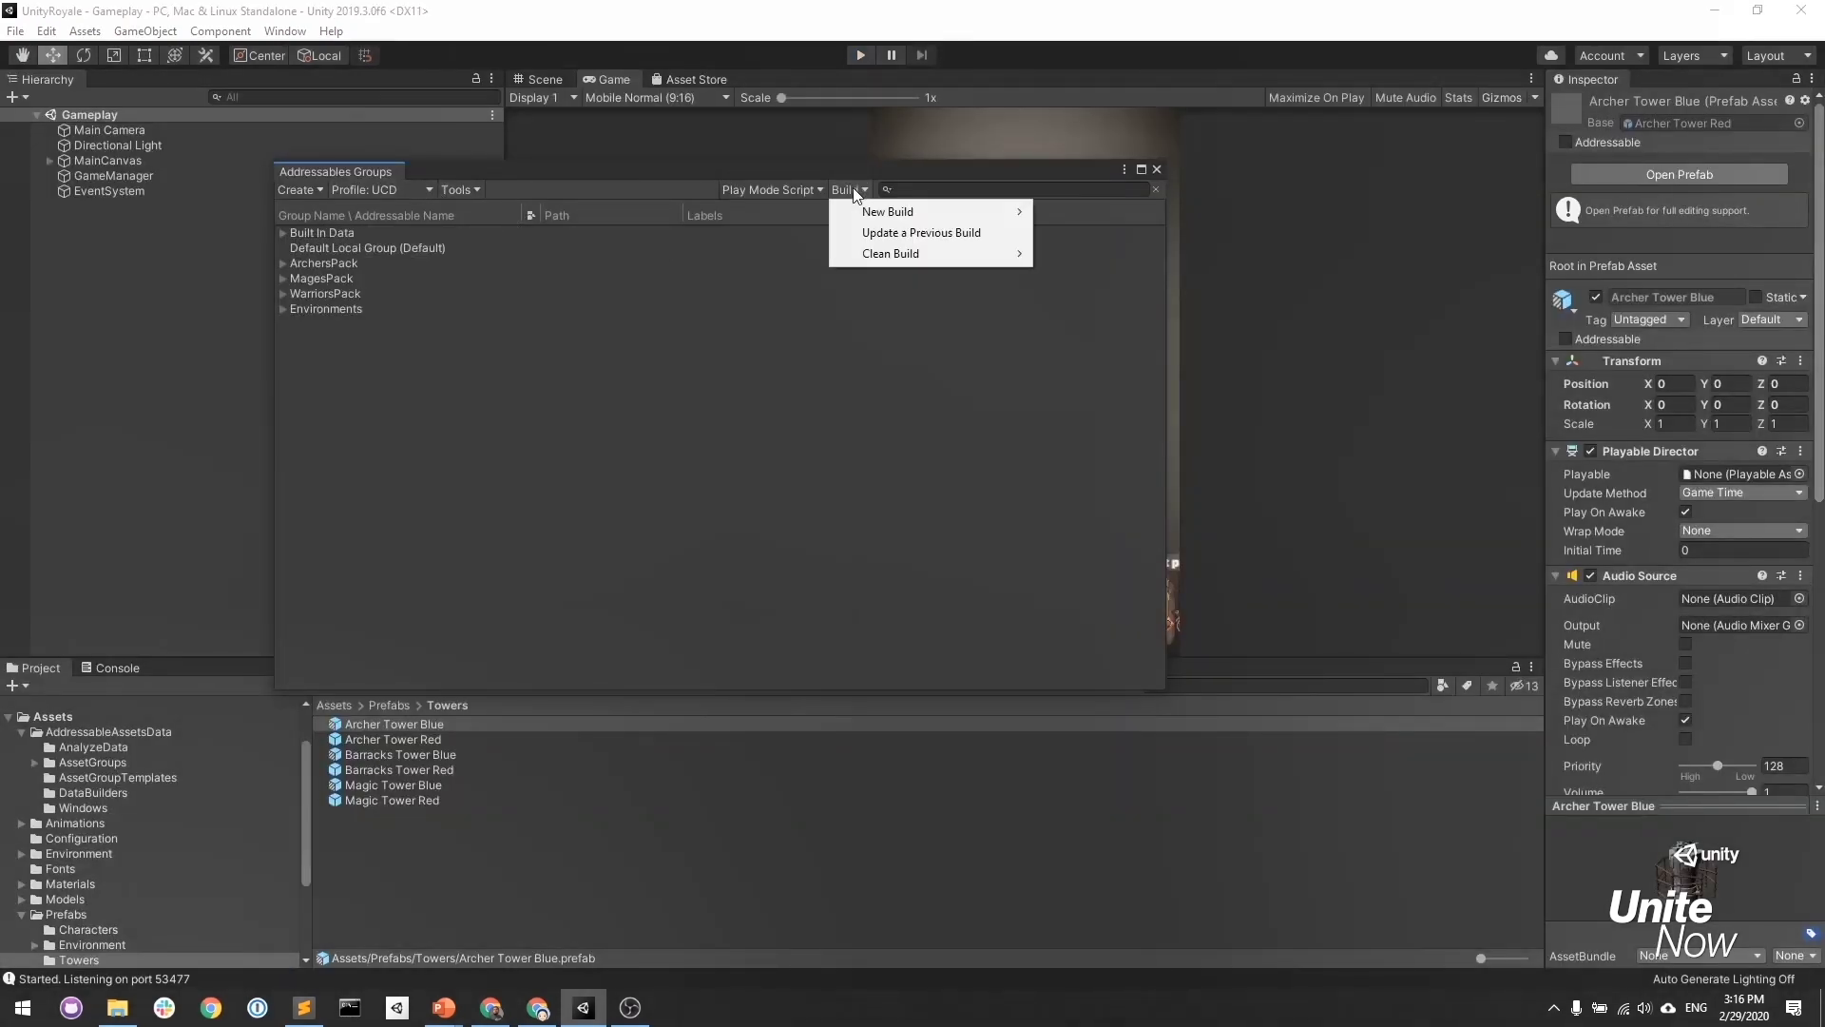
pyautogui.click(794, 189)
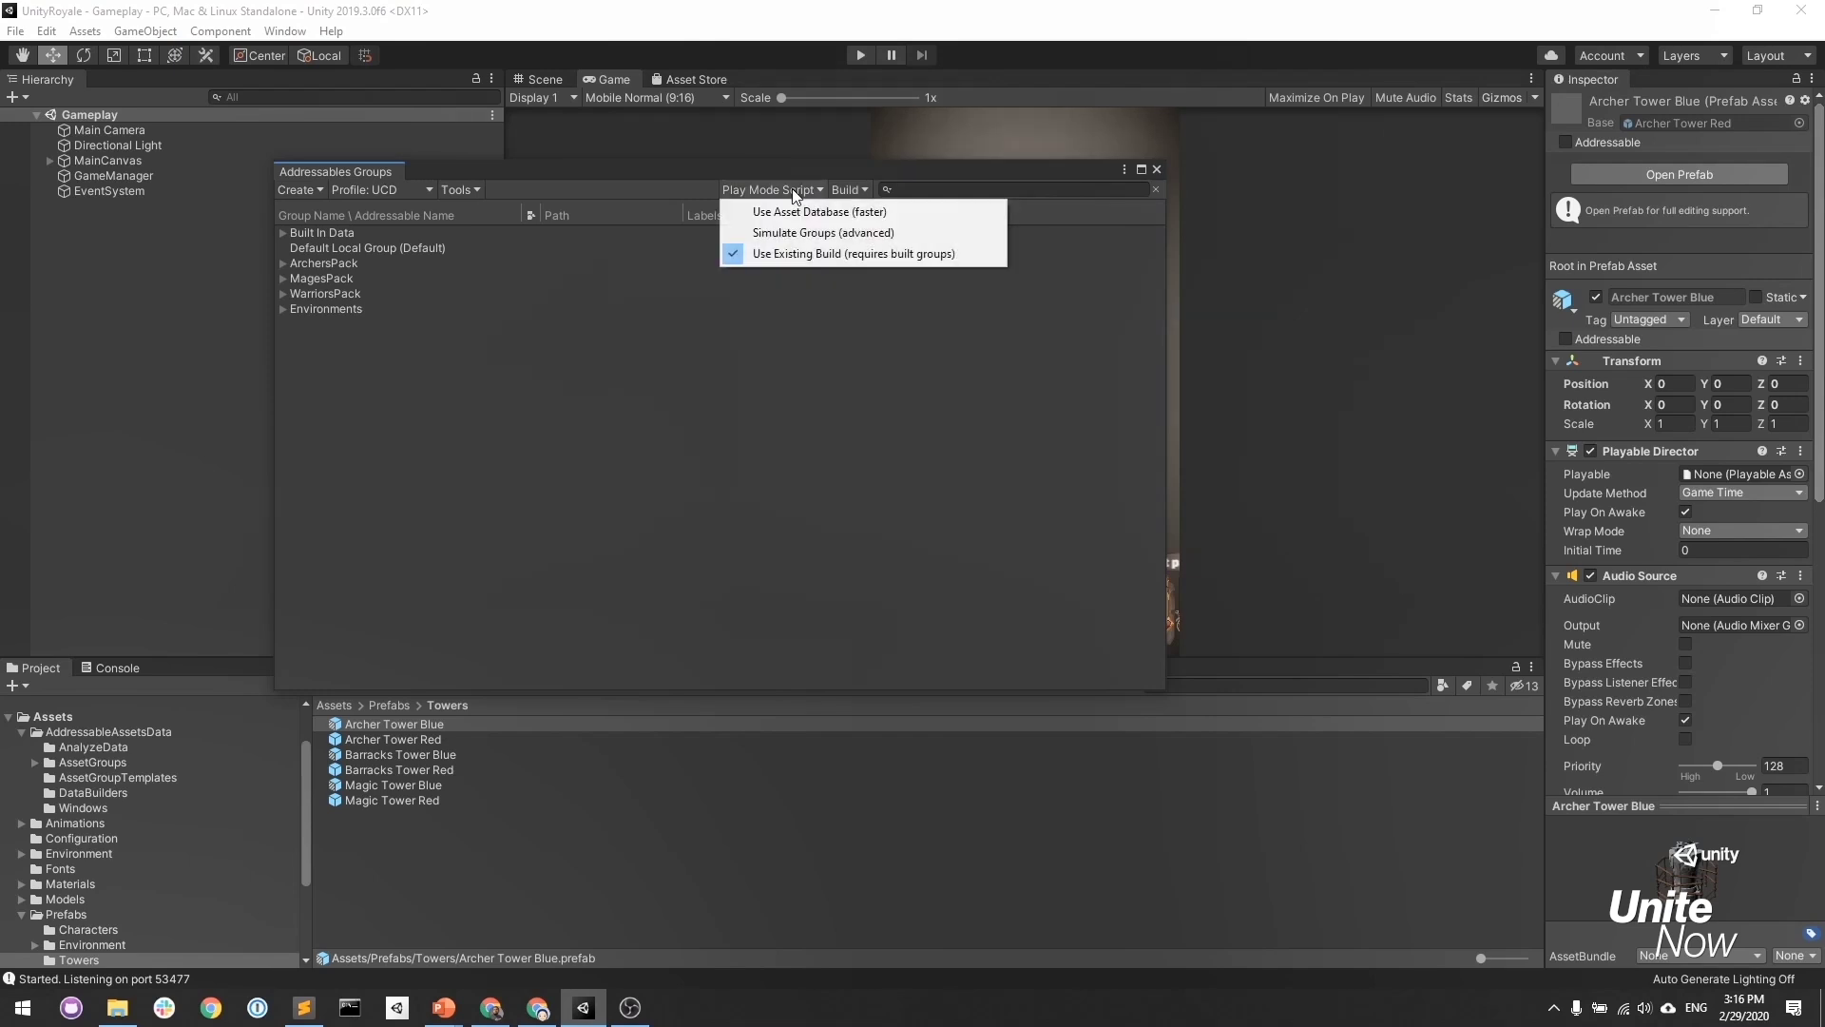
pyautogui.click(355, 265)
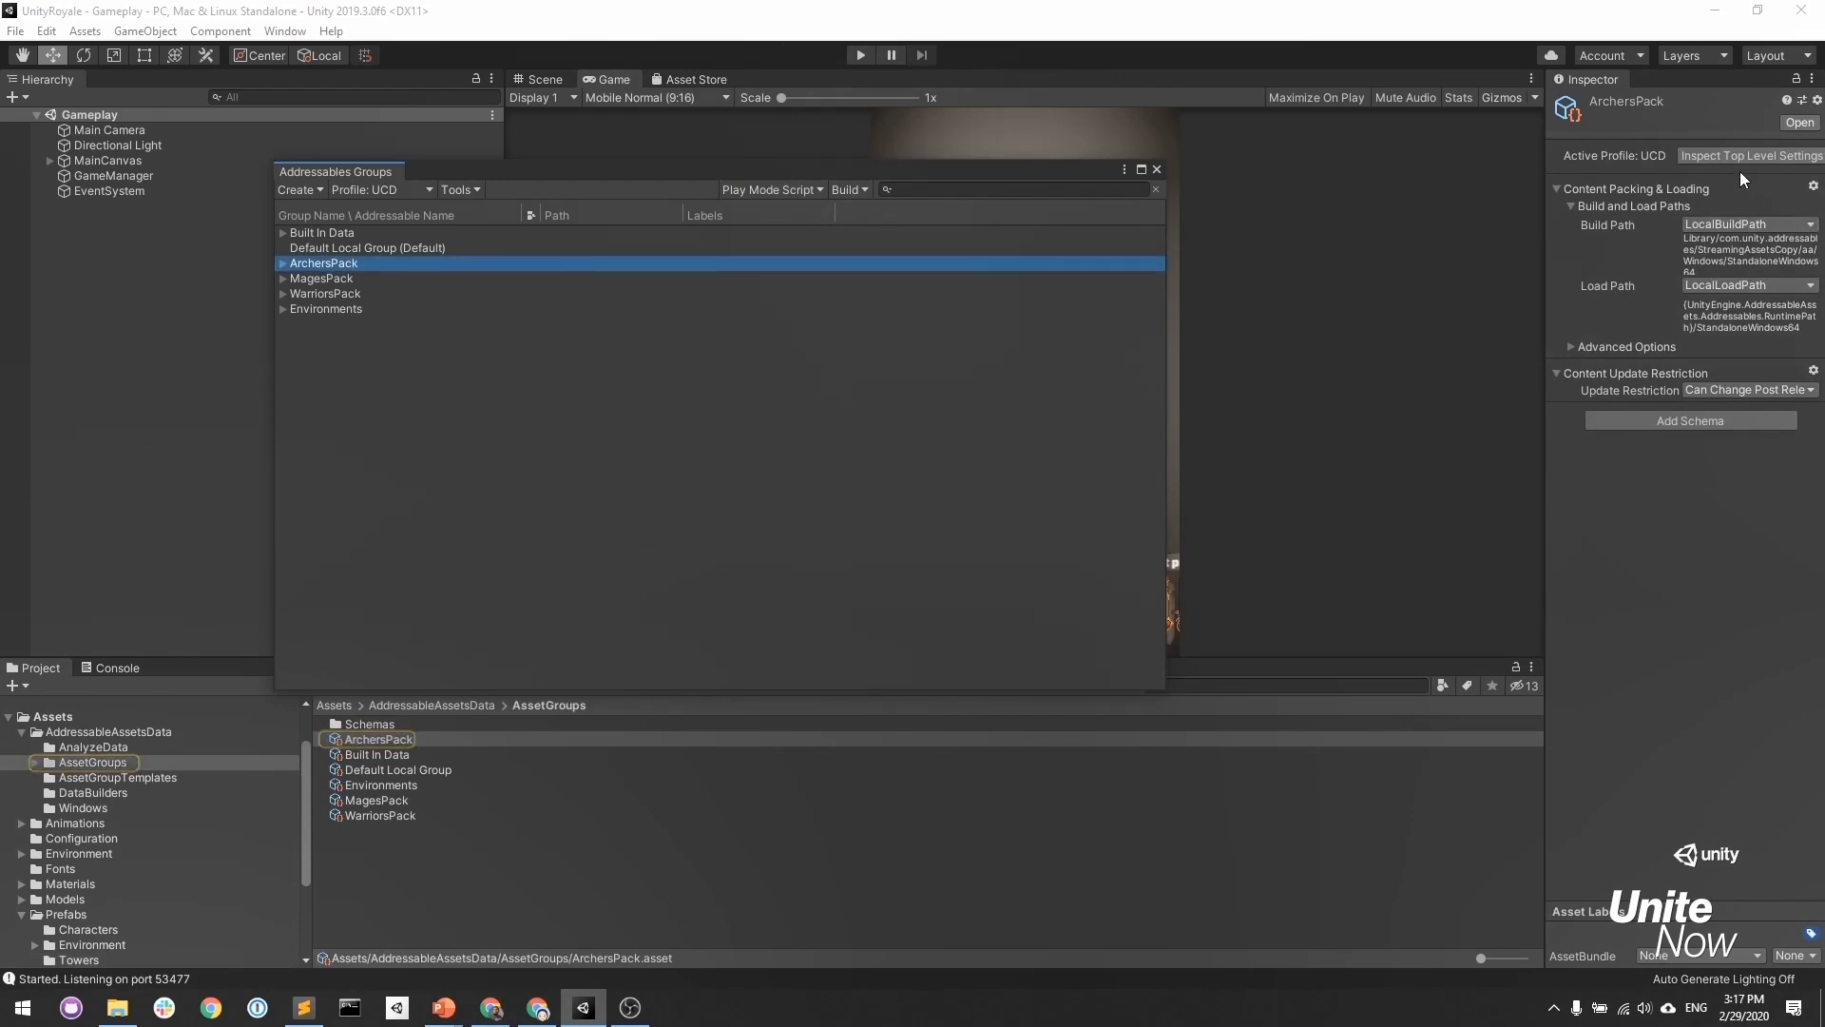
# Show AddressableAssetSettings in a widened Inspector and bring up the Addressables profiles list.
pyautogui.click(1712, 158)
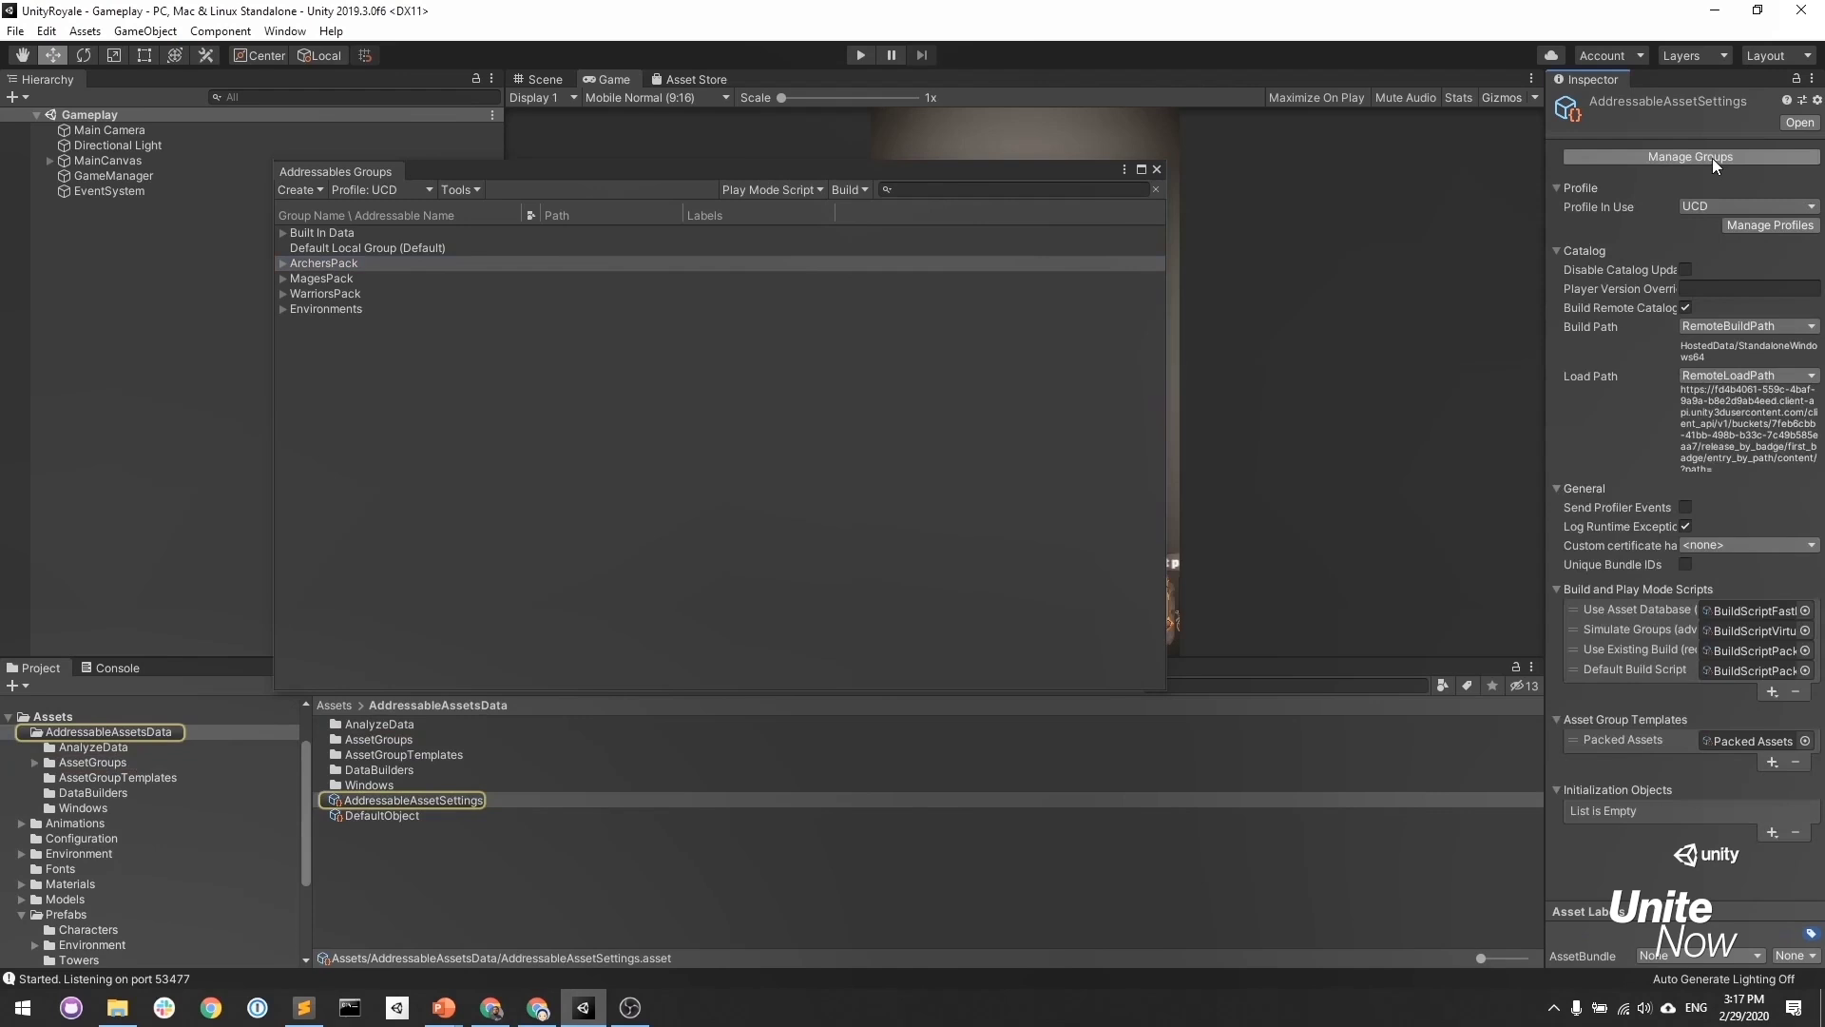
pyautogui.moveTo(1543, 323); pyautogui.dragTo(1395, 329)
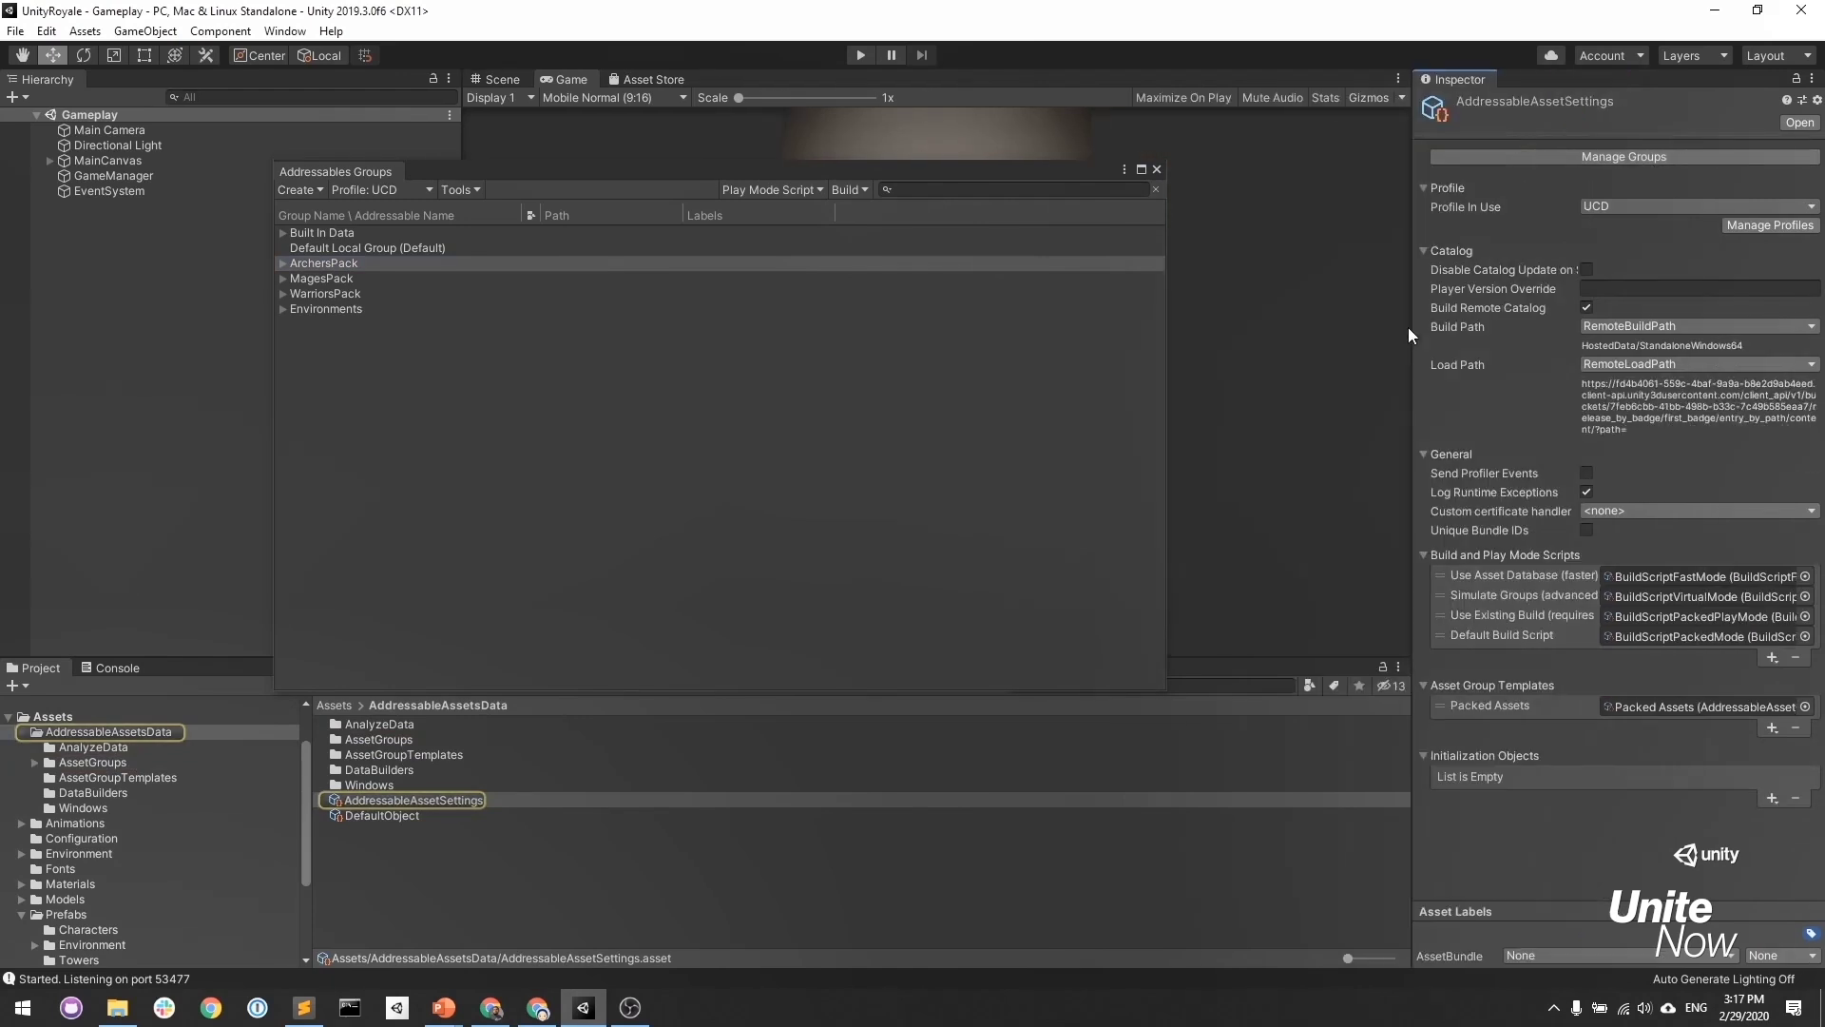
pyautogui.click(1616, 157)
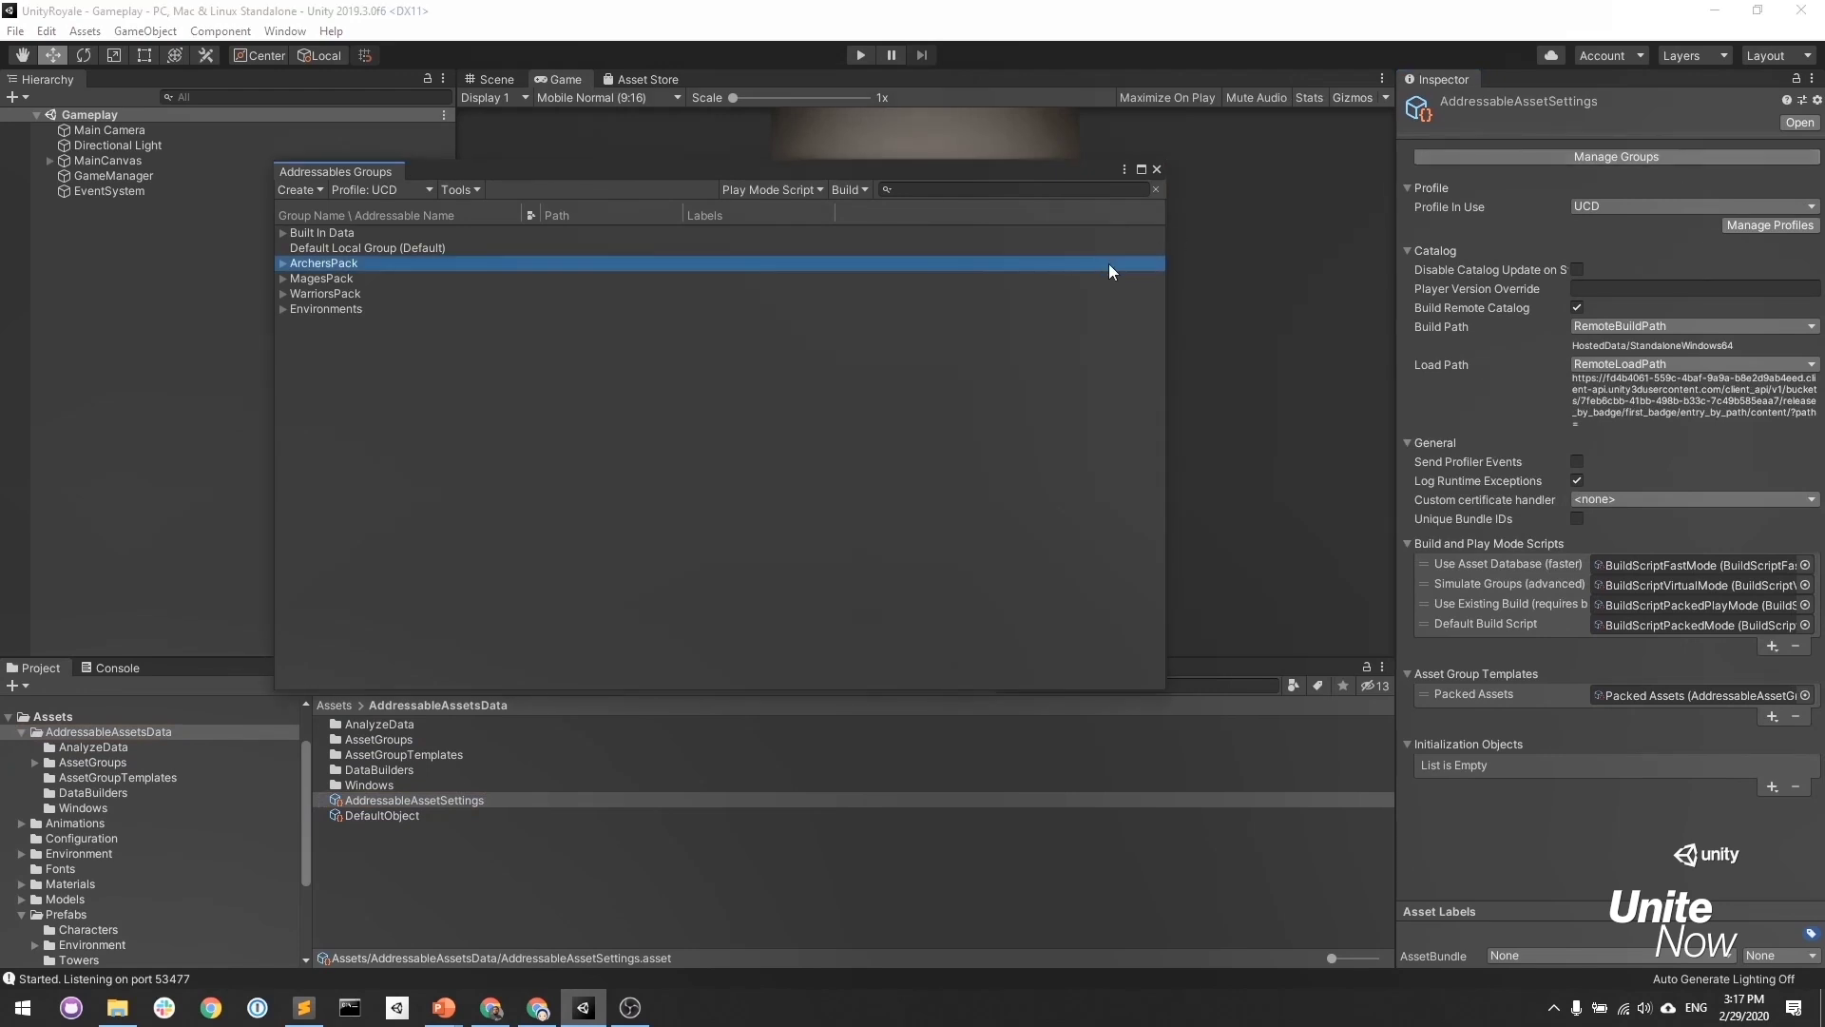
pyautogui.click(1777, 224)
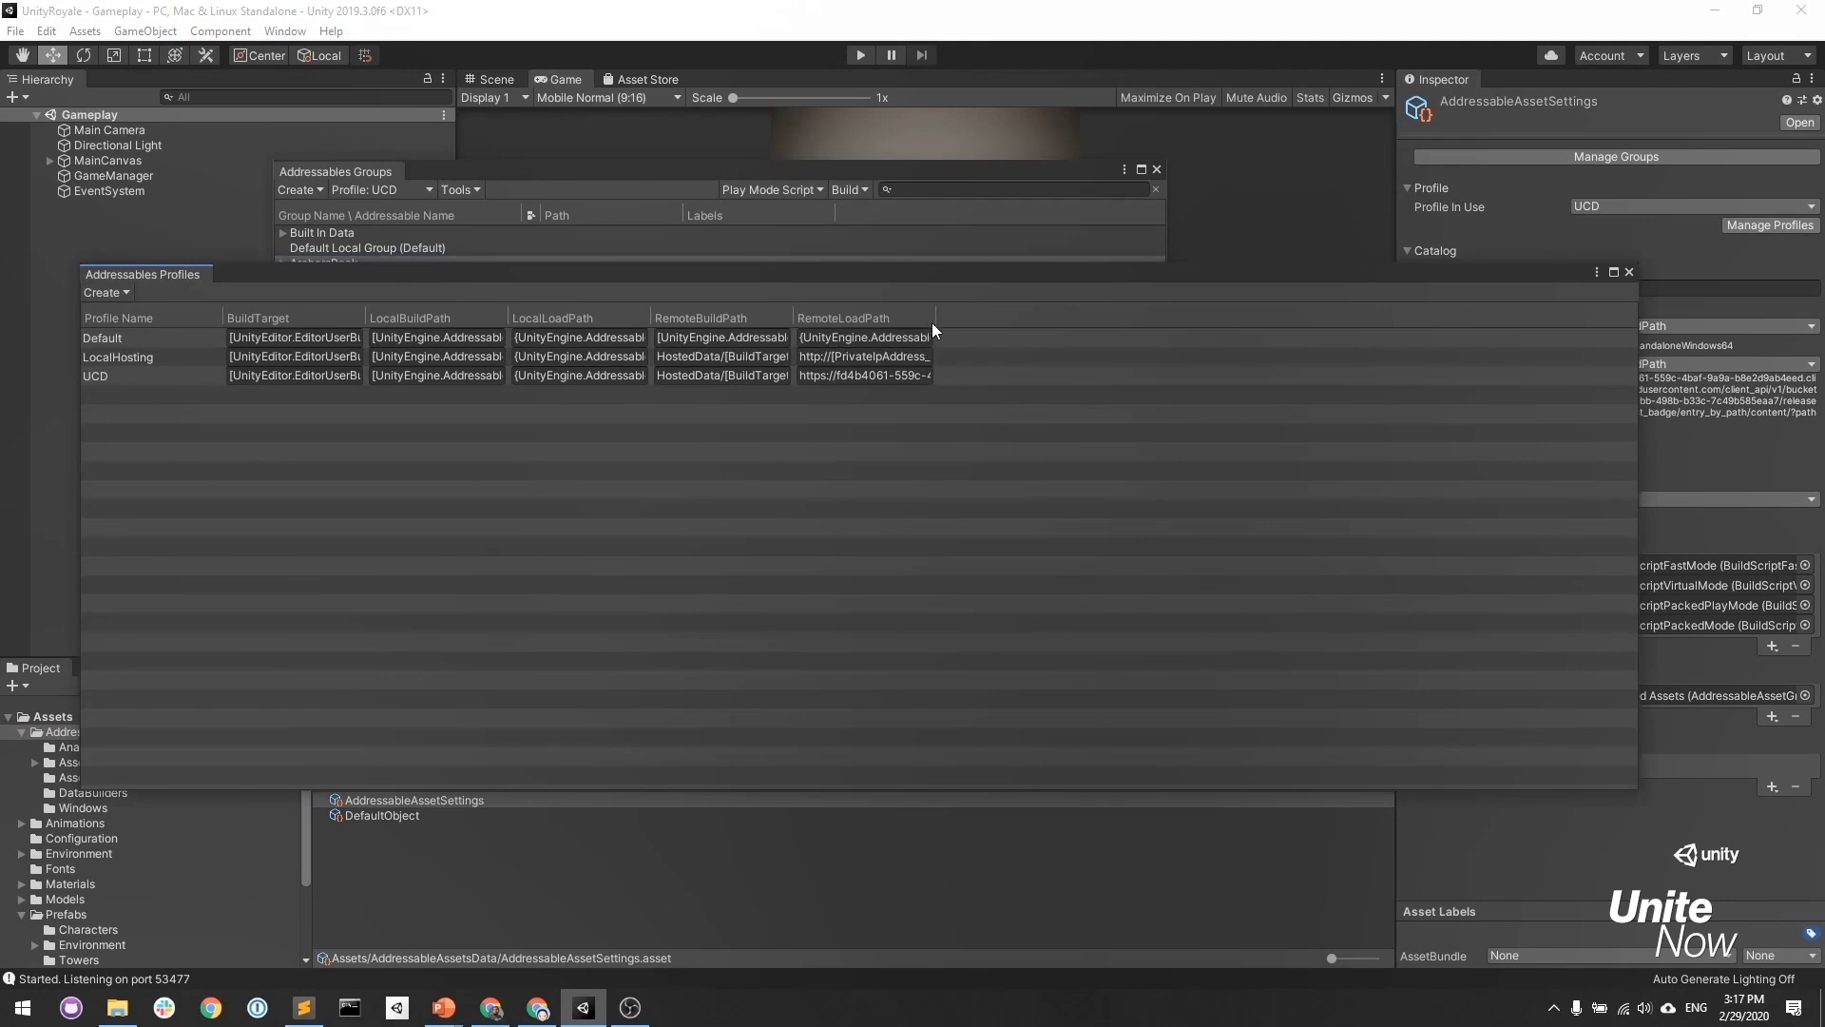
# Widen the RemoteLoadPath column and compare the Default, LocalHosting and UCD profile paths.
pyautogui.moveTo(933, 324); pyautogui.dragTo(1280, 325)
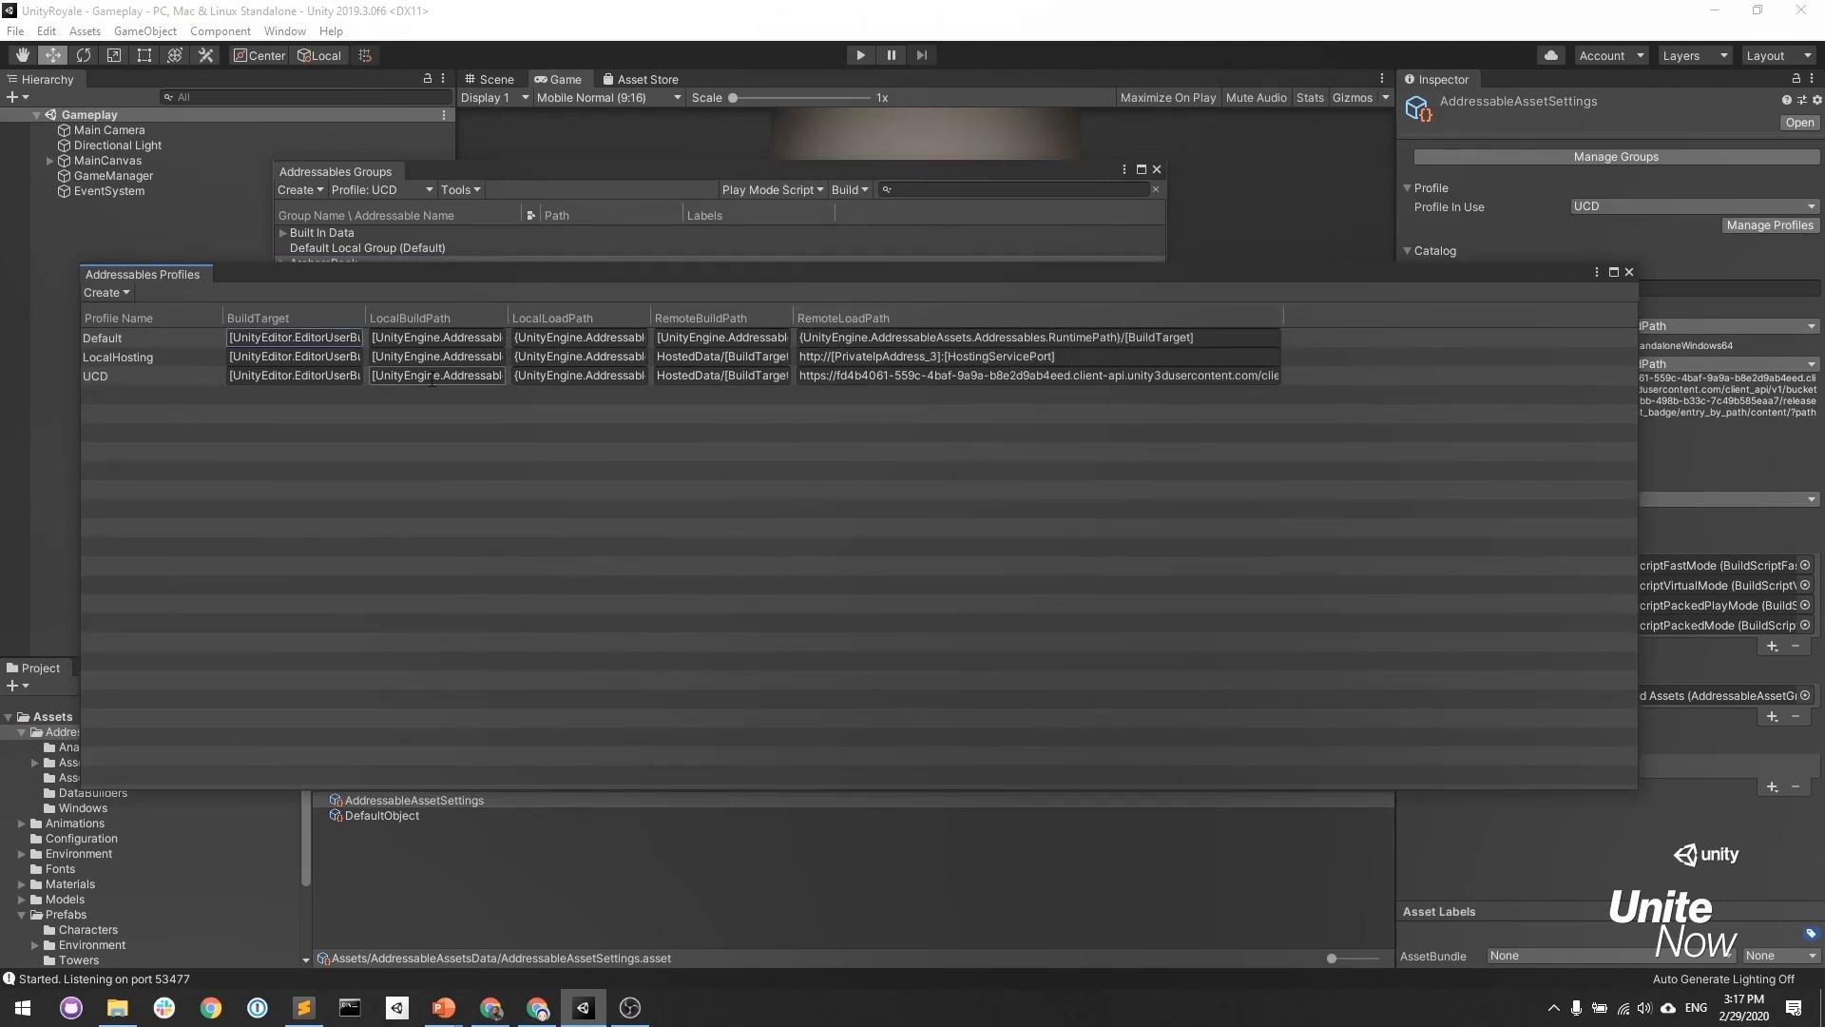
pyautogui.click(193, 354)
pyautogui.click(158, 336)
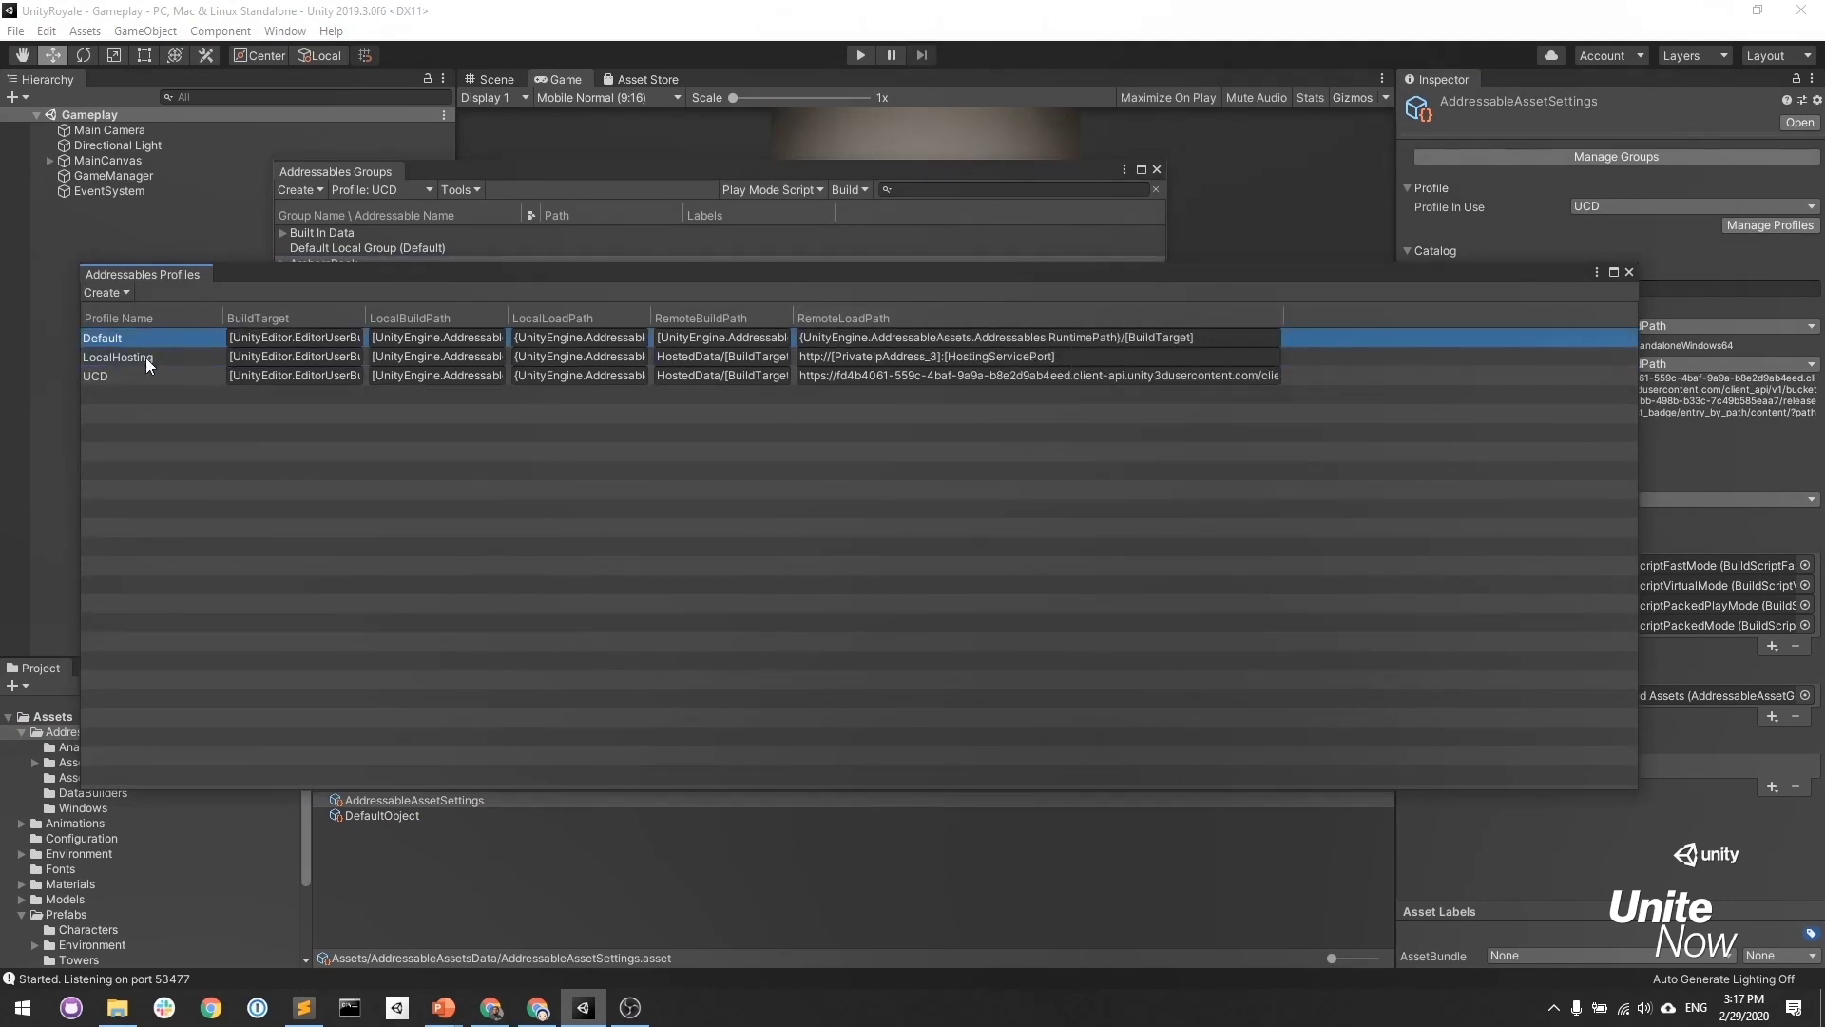
pyautogui.click(143, 375)
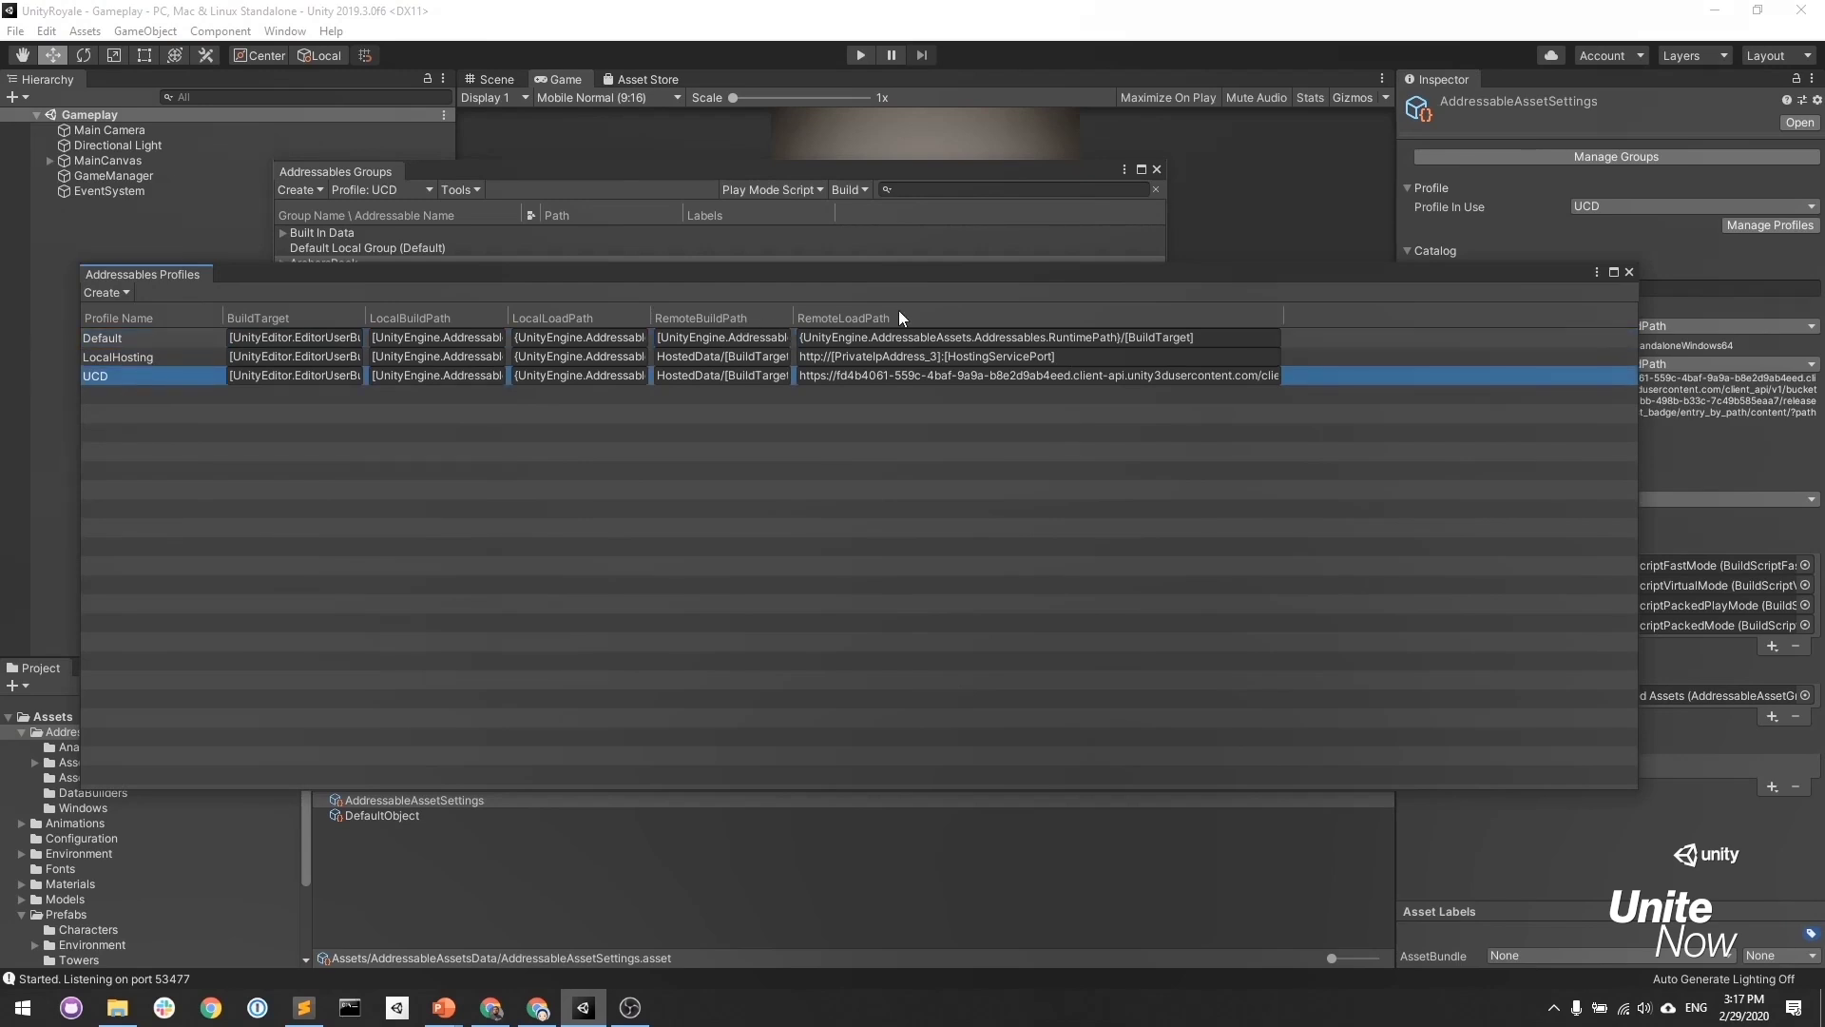
pyautogui.click(158, 354)
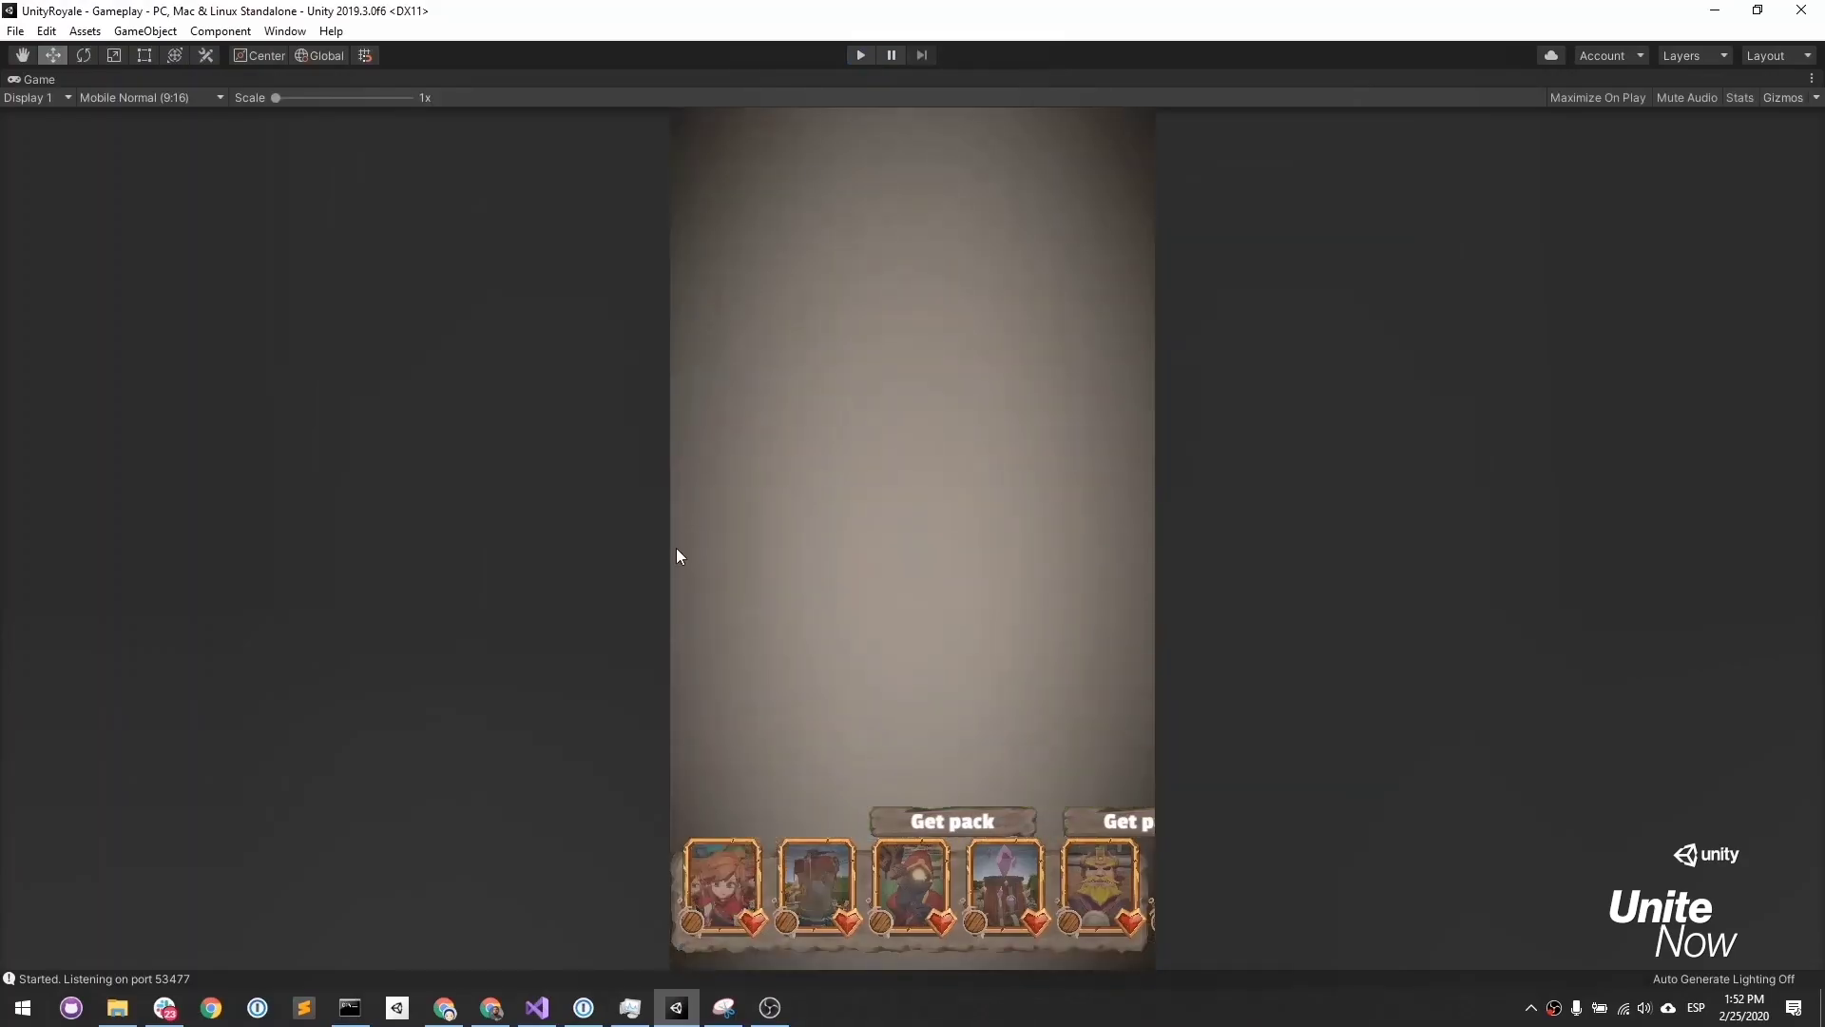
# Assign first_badge to the Development bucket's Release 8 in the browser, then return to Unity.
pyautogui.click(492, 1008)
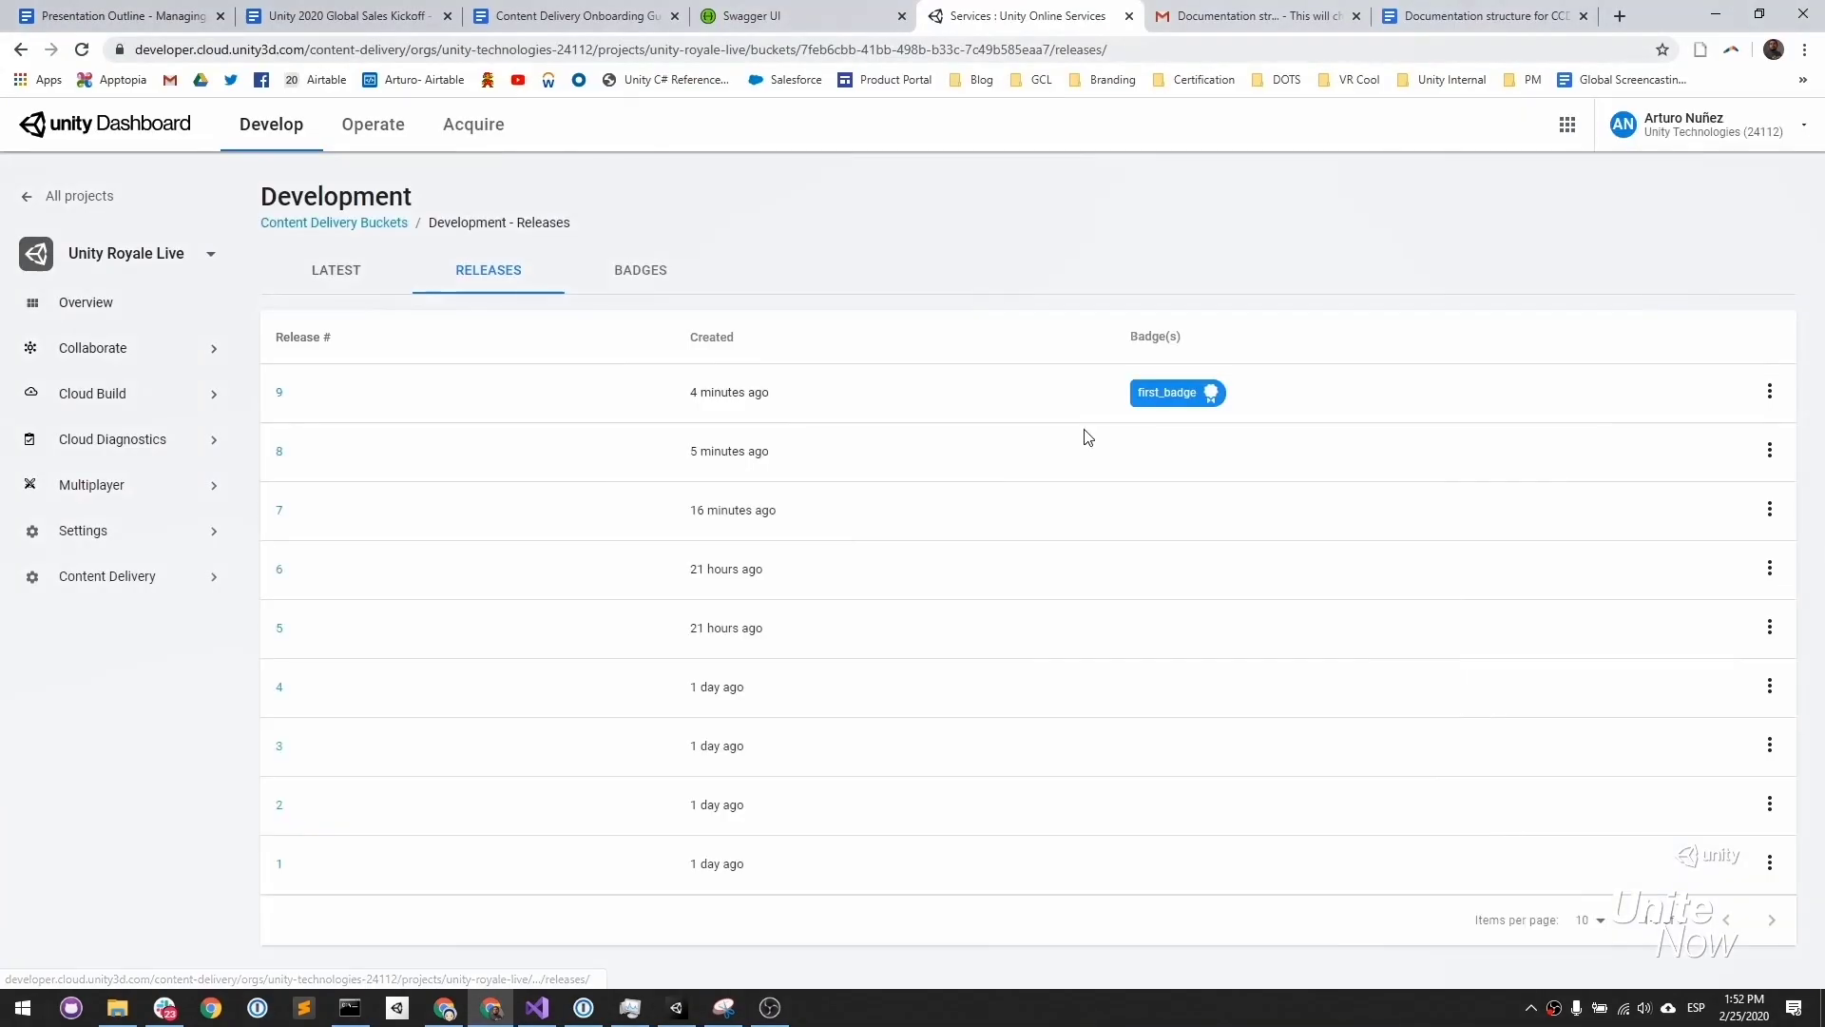
pyautogui.click(1770, 451)
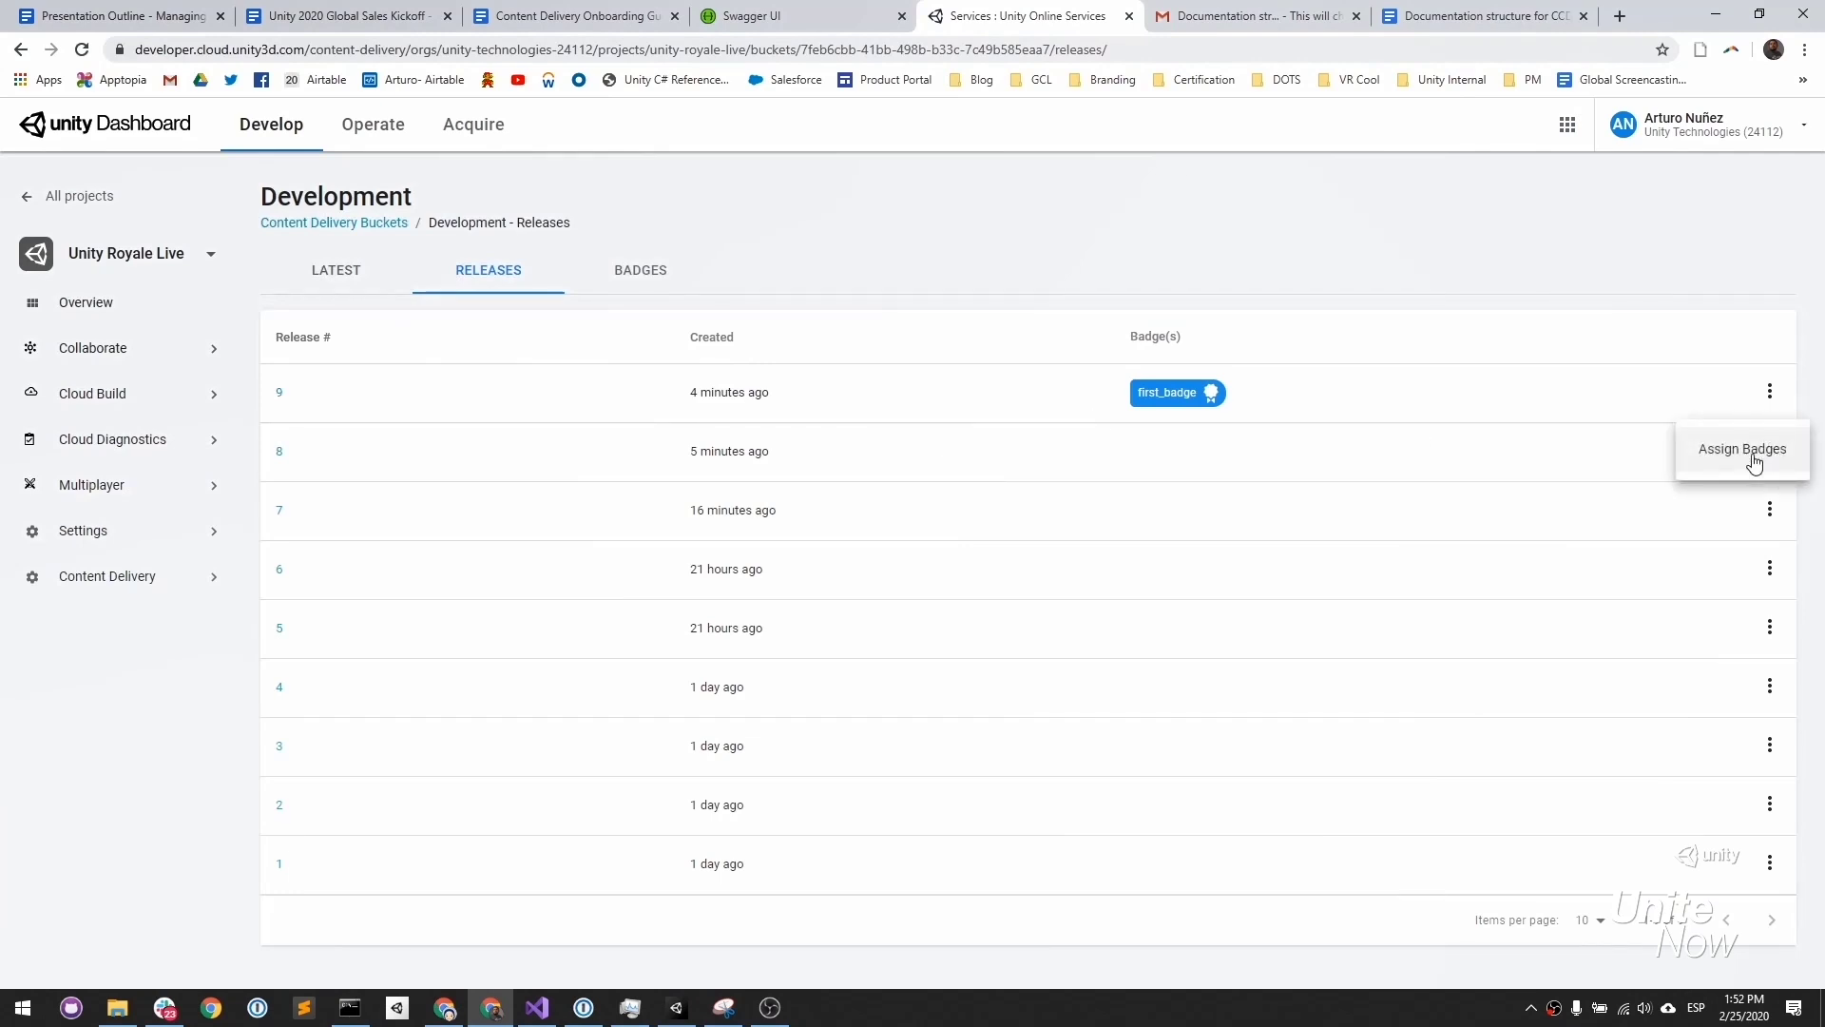
pyautogui.click(1743, 450)
pyautogui.click(648, 612)
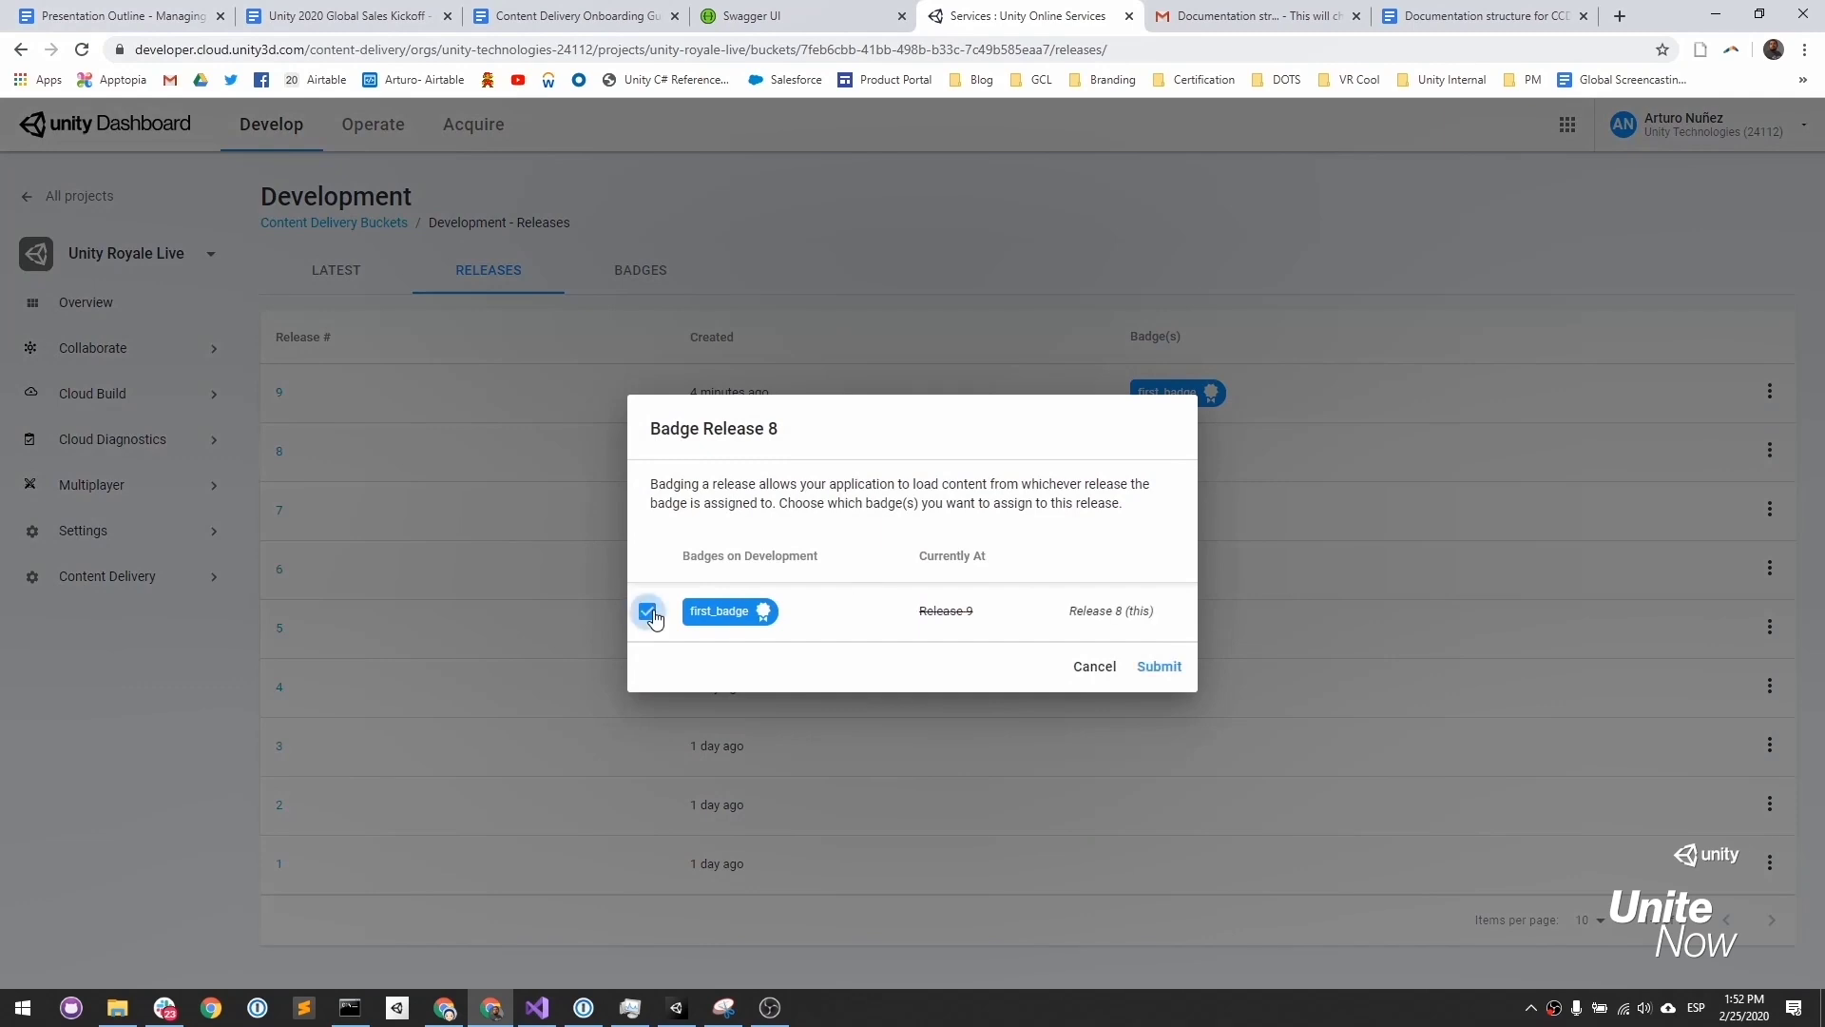
pyautogui.click(1158, 667)
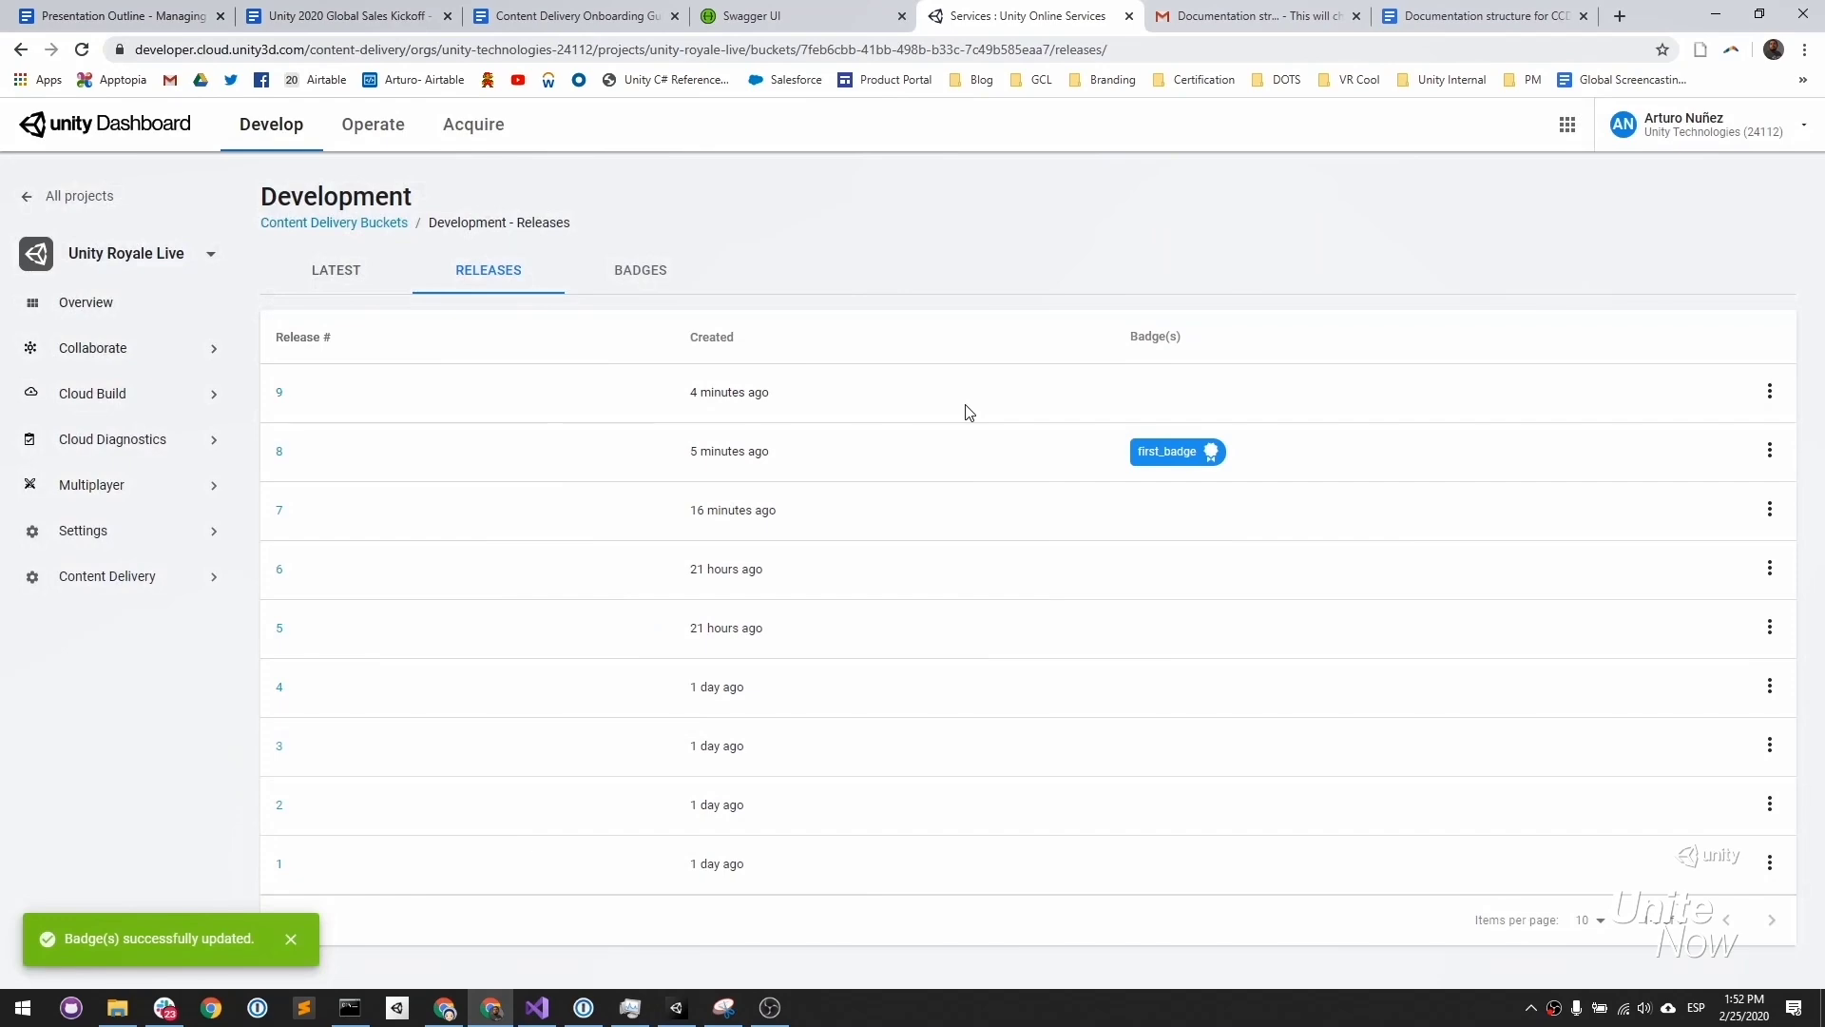
pyautogui.click(681, 1008)
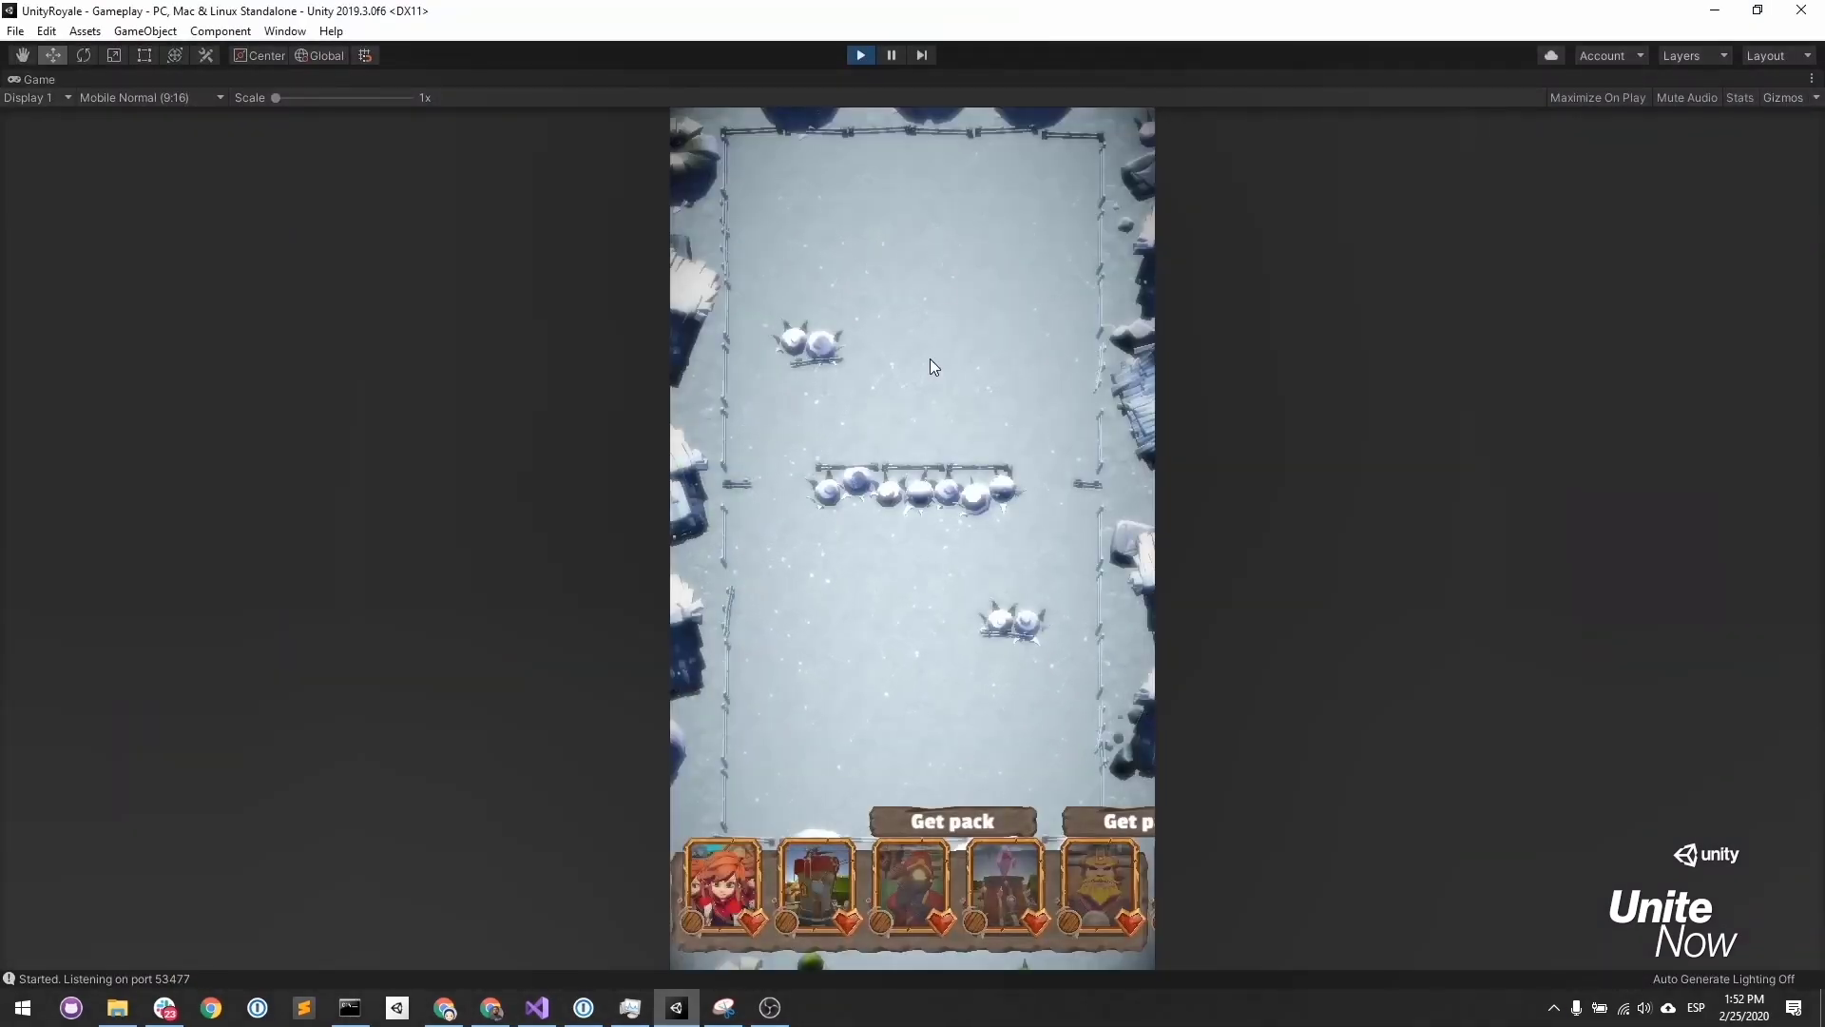